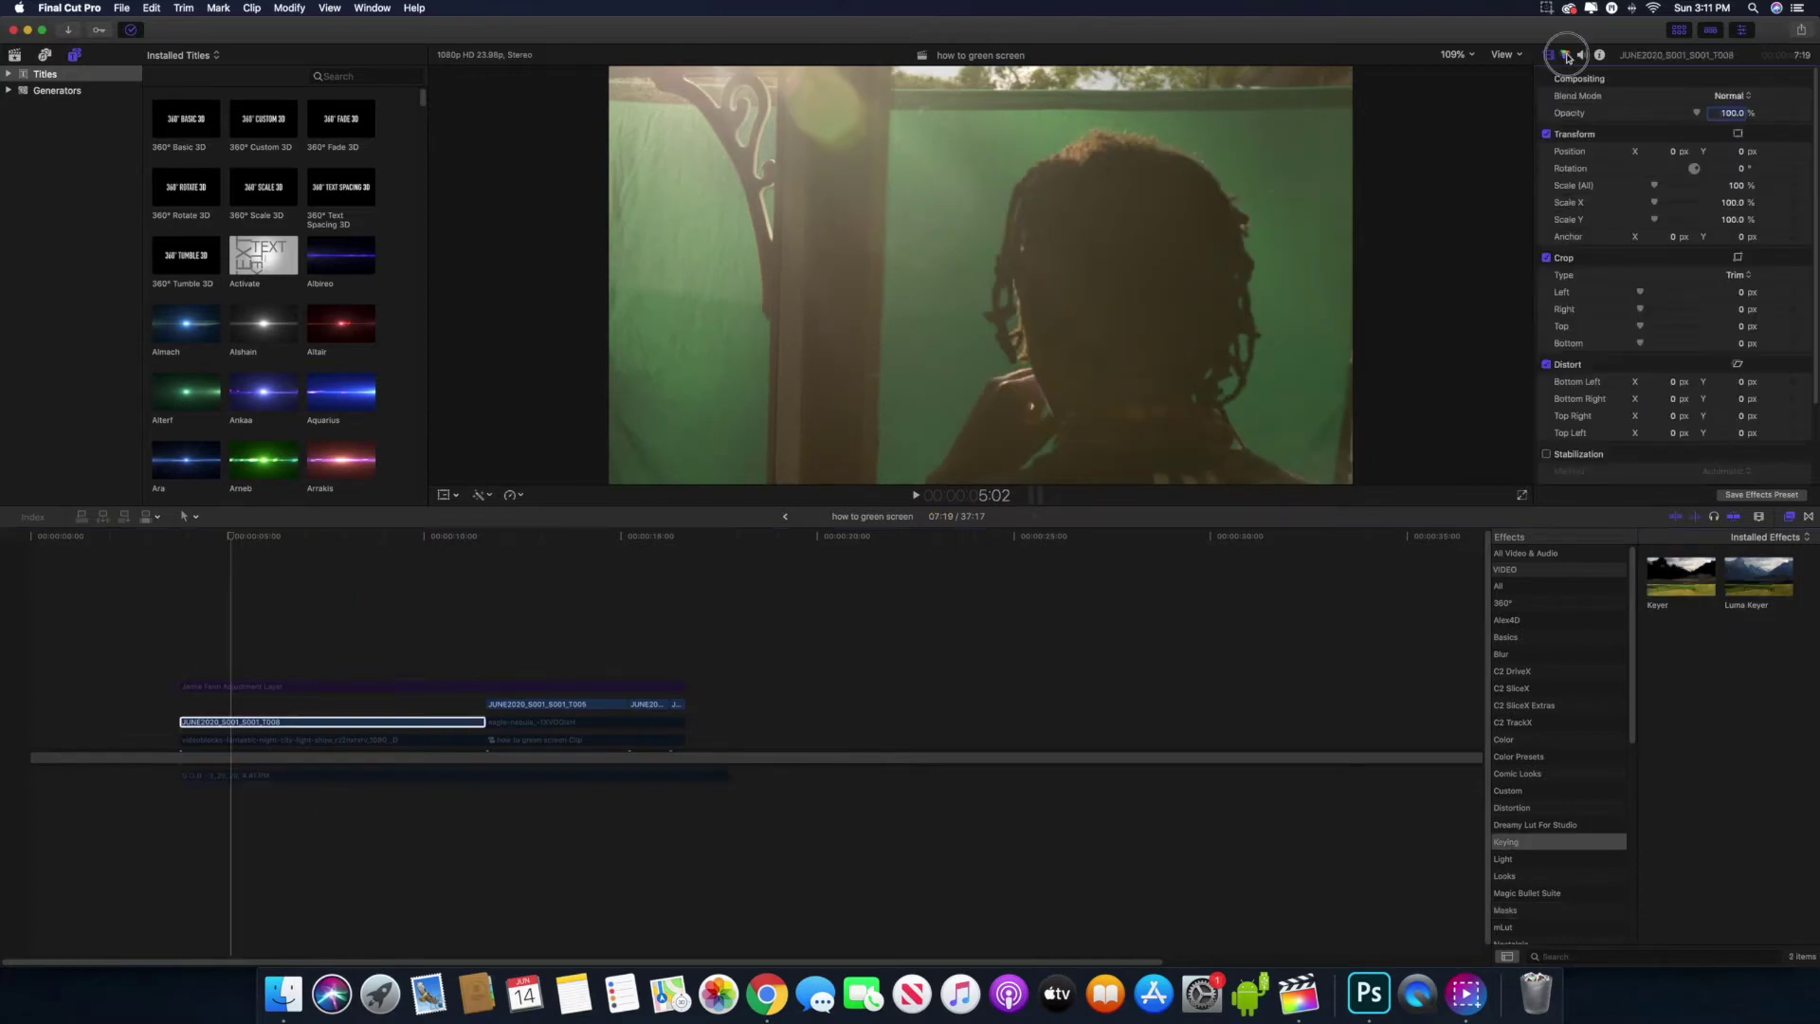
# - Add a Hue/Saturation Curves correction to the green-screen clip and raise the backdrop green's saturation on the Hue vs Sat curve
pyautogui.click(1566, 57)
pyautogui.click(1608, 82)
pyautogui.click(1615, 141)
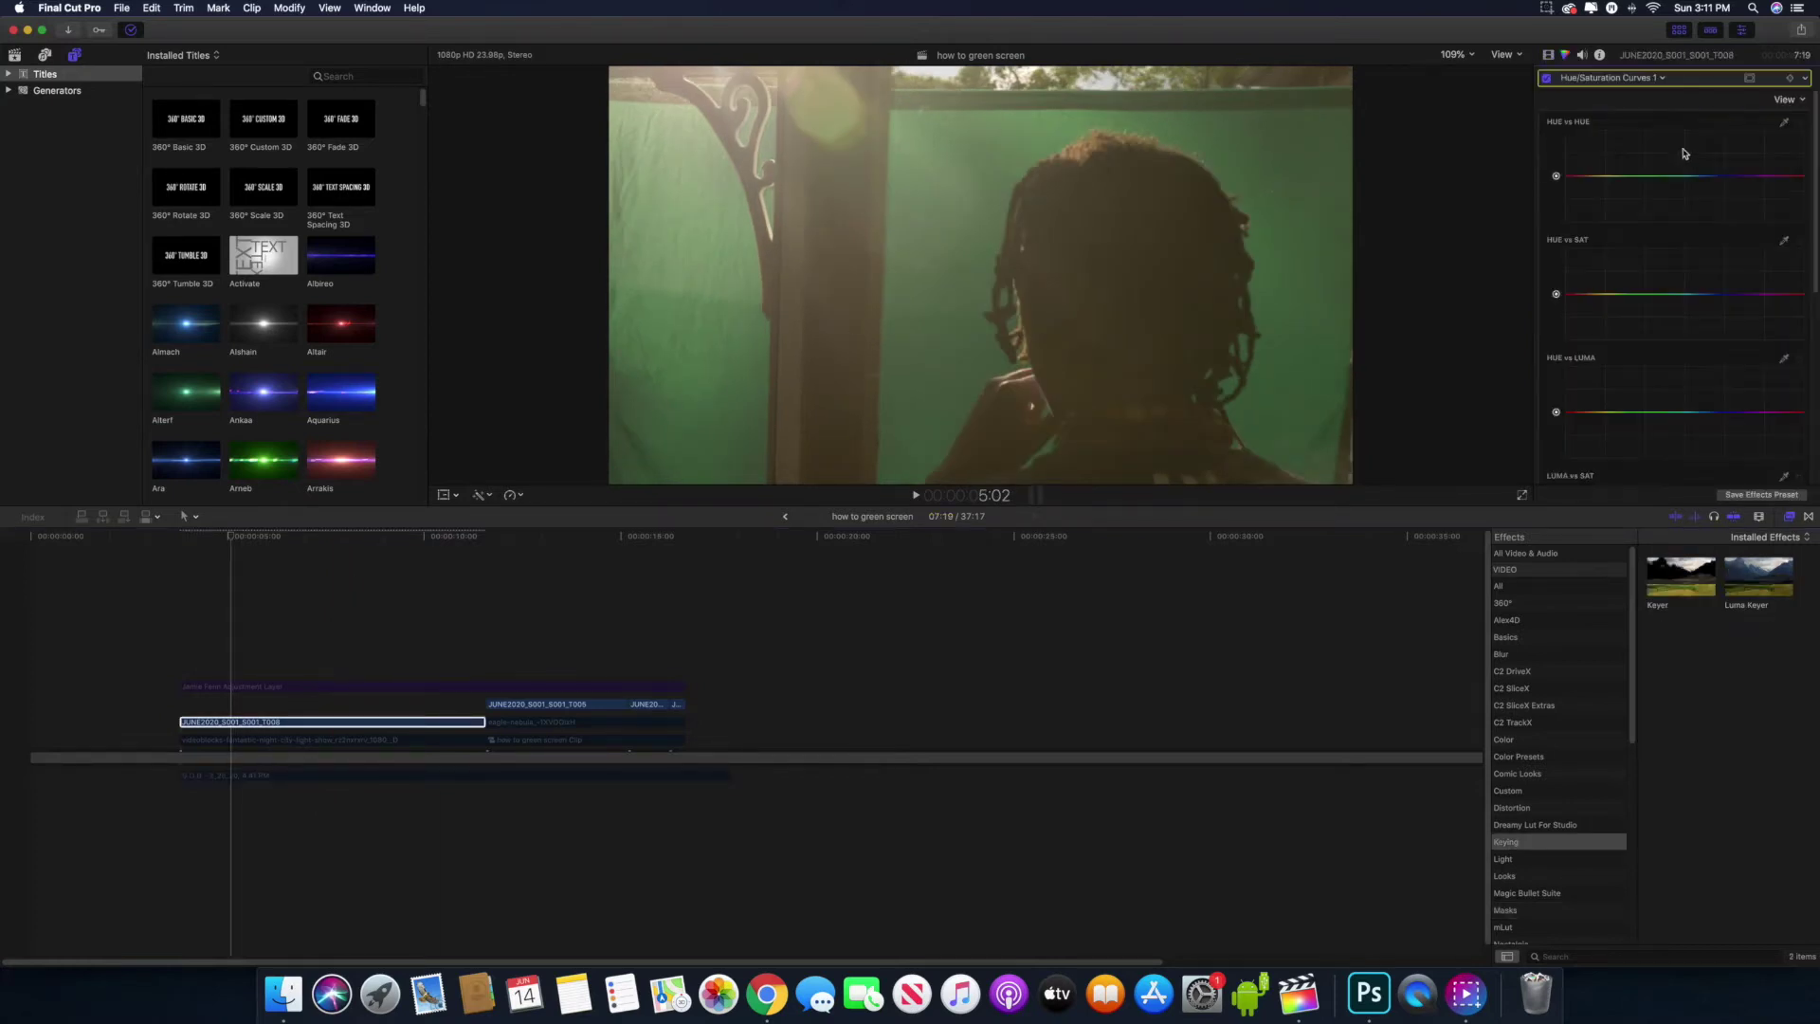
pyautogui.click(1783, 242)
pyautogui.click(1267, 157)
pyautogui.moveTo(1633, 295); pyautogui.dragTo(1629, 263)
# - Sample the green backdrop for the Hue vs Luma curve and slightly lower the green's luma
pyautogui.click(1783, 358)
pyautogui.click(1268, 161)
pyautogui.moveTo(1630, 413); pyautogui.dragTo(1632, 424)
pyautogui.scroll(-1, 1718, 440)
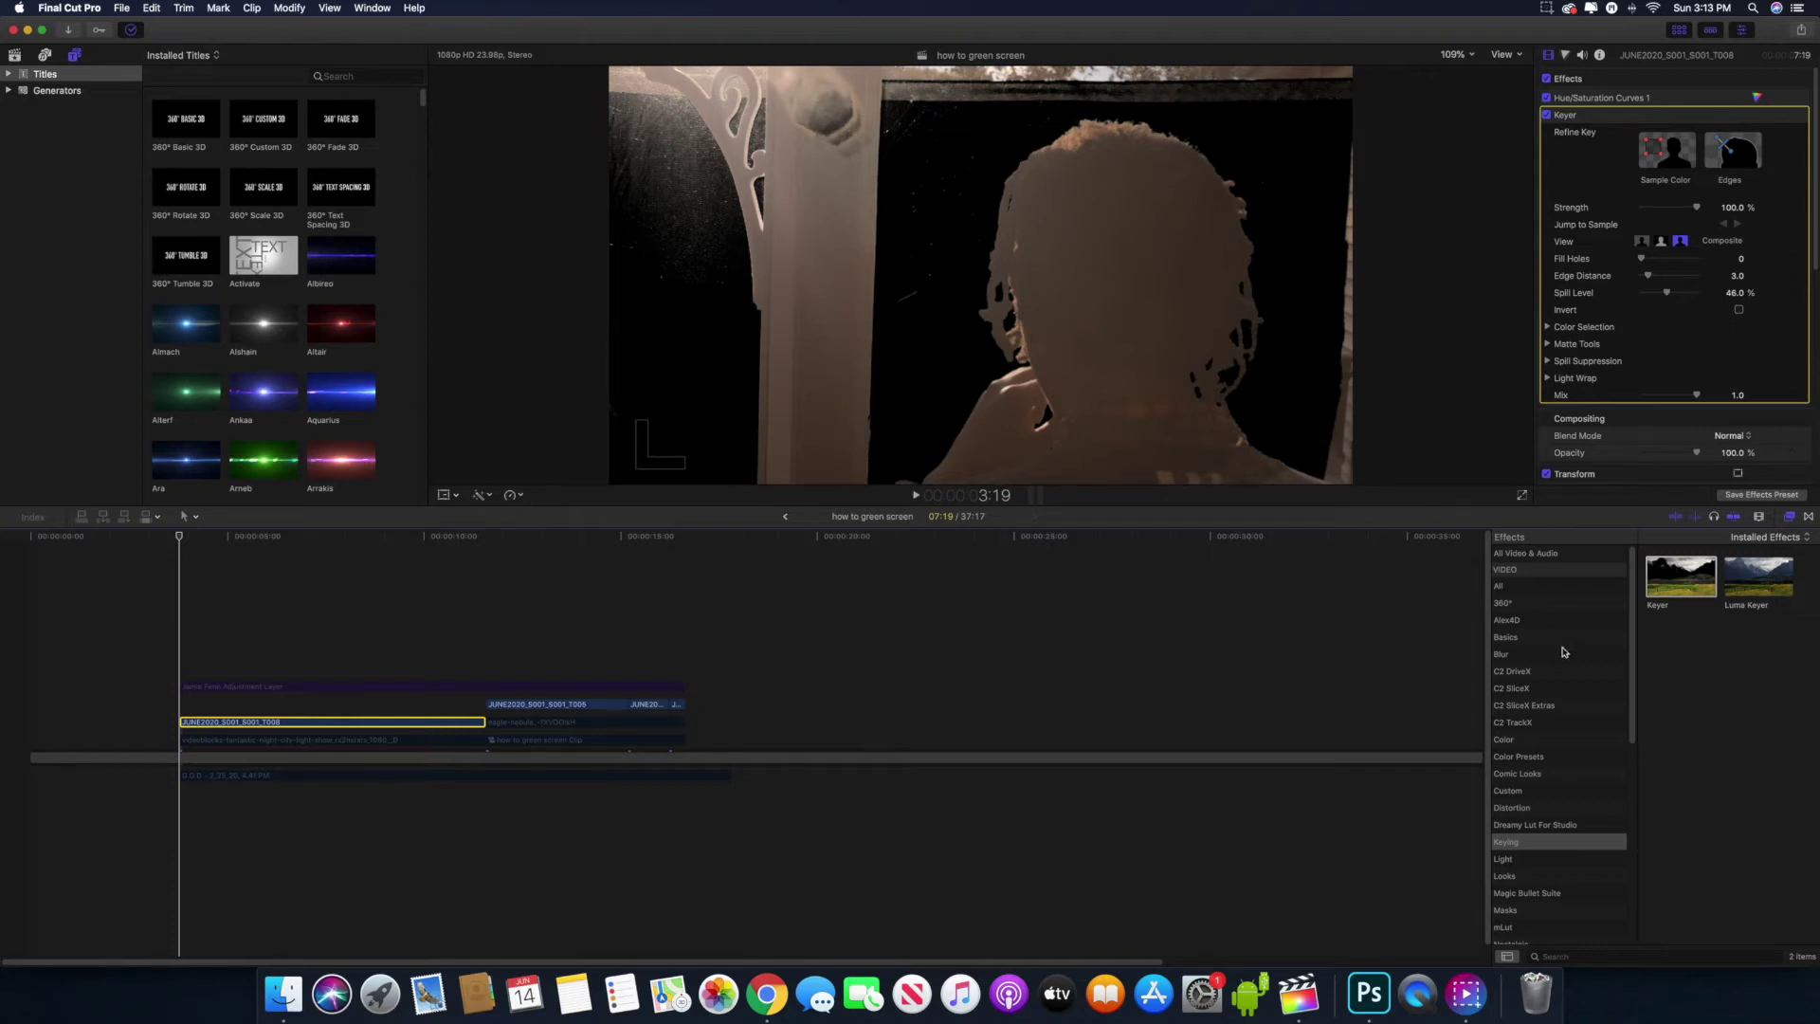
# - Apply the Draw Mask effect from the Masks category to the keyed clip
pyautogui.click(1505, 910)
pyautogui.doubleClick(1680, 575)
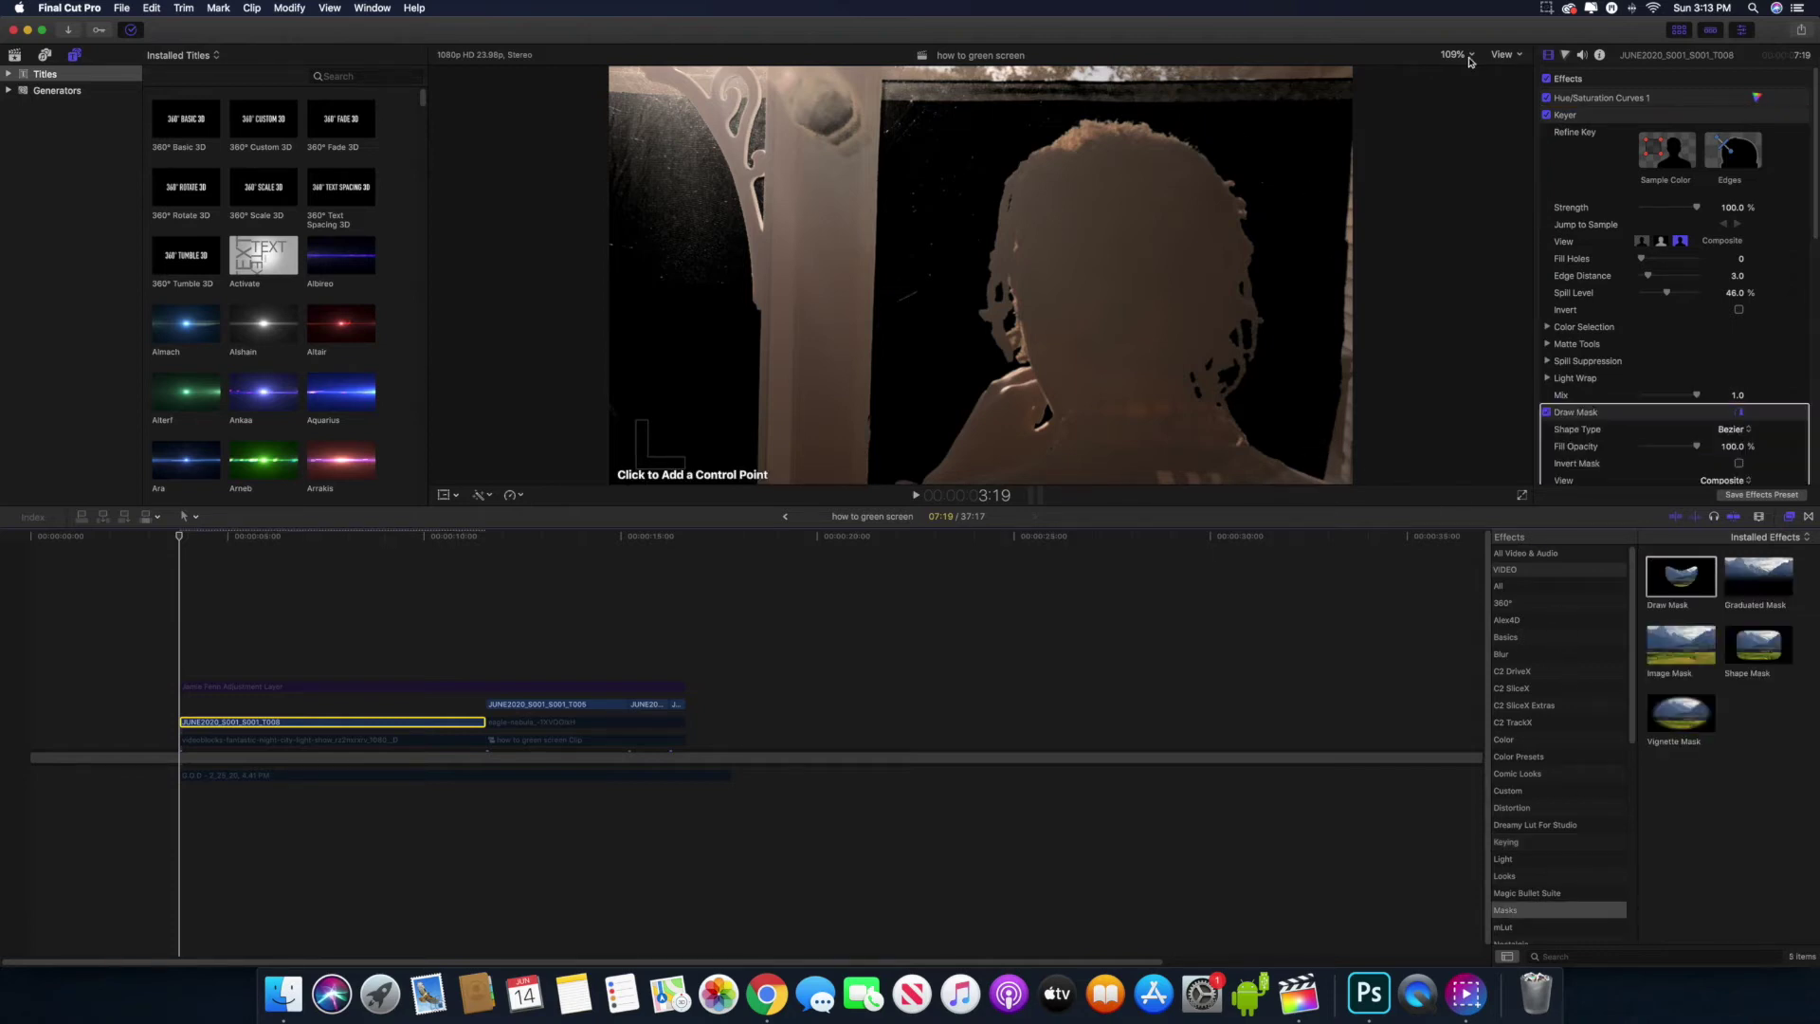
pyautogui.click(1457, 54)
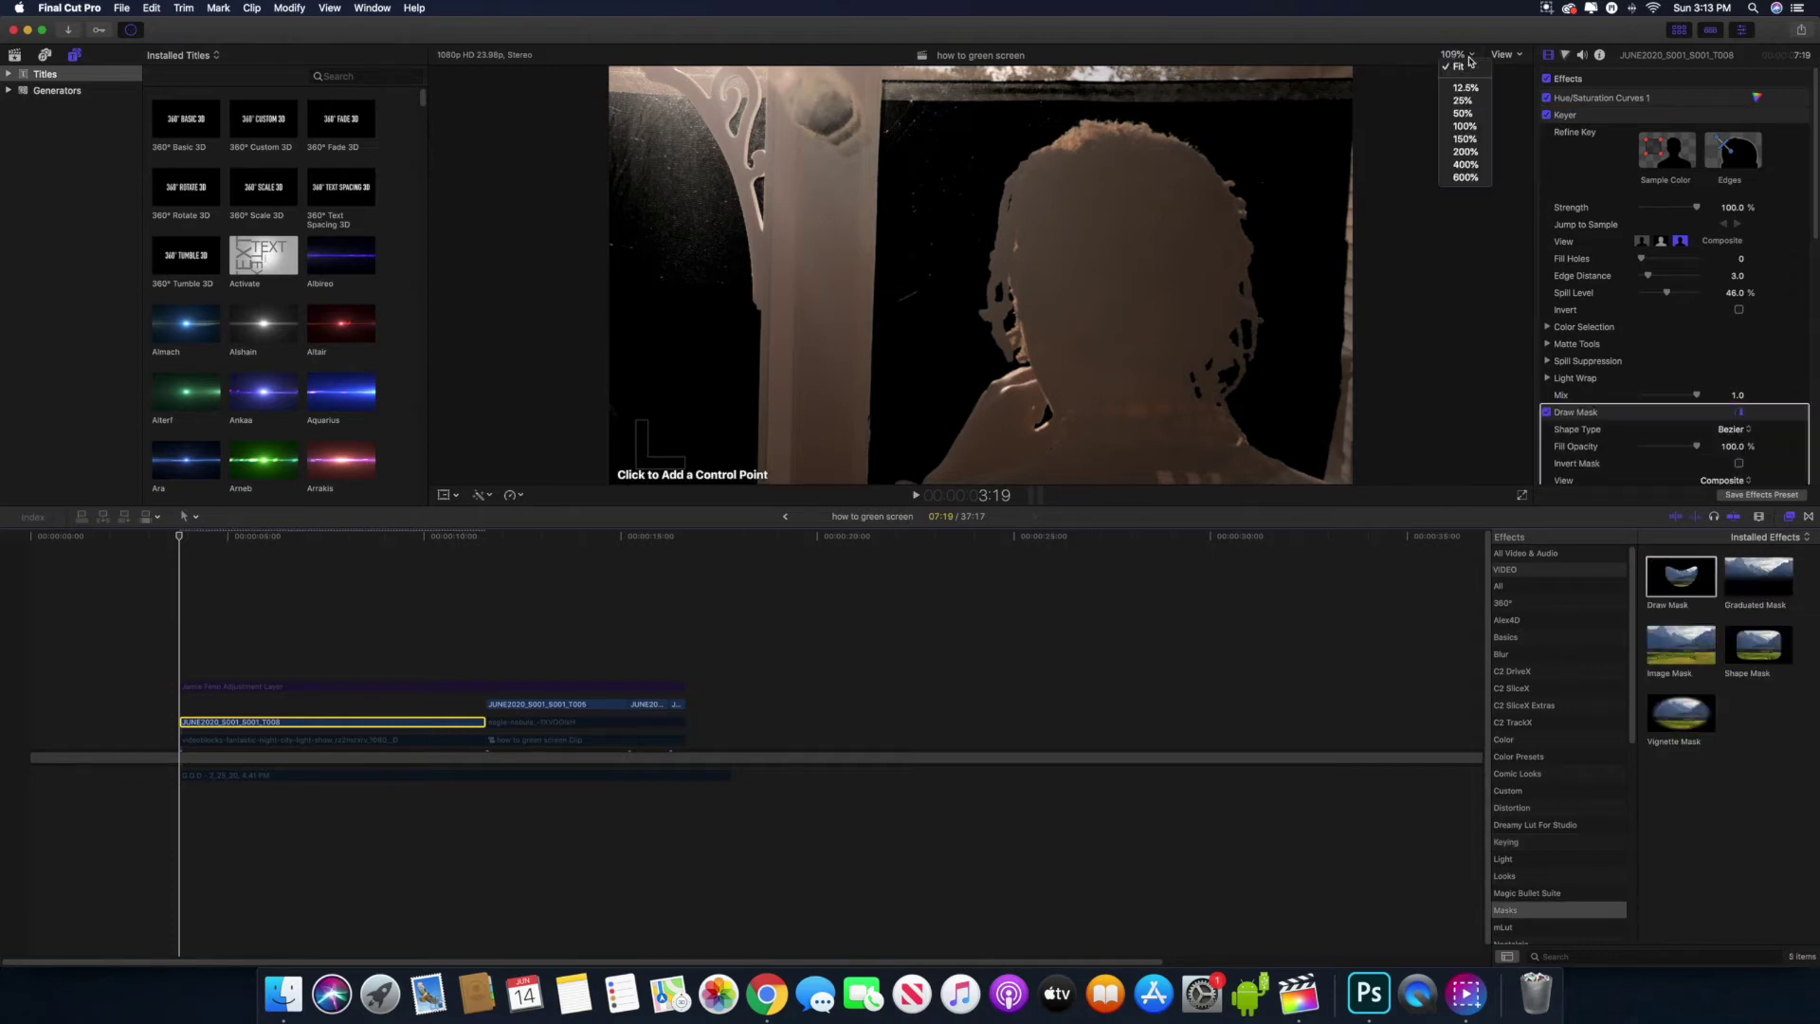
pyautogui.click(1463, 112)
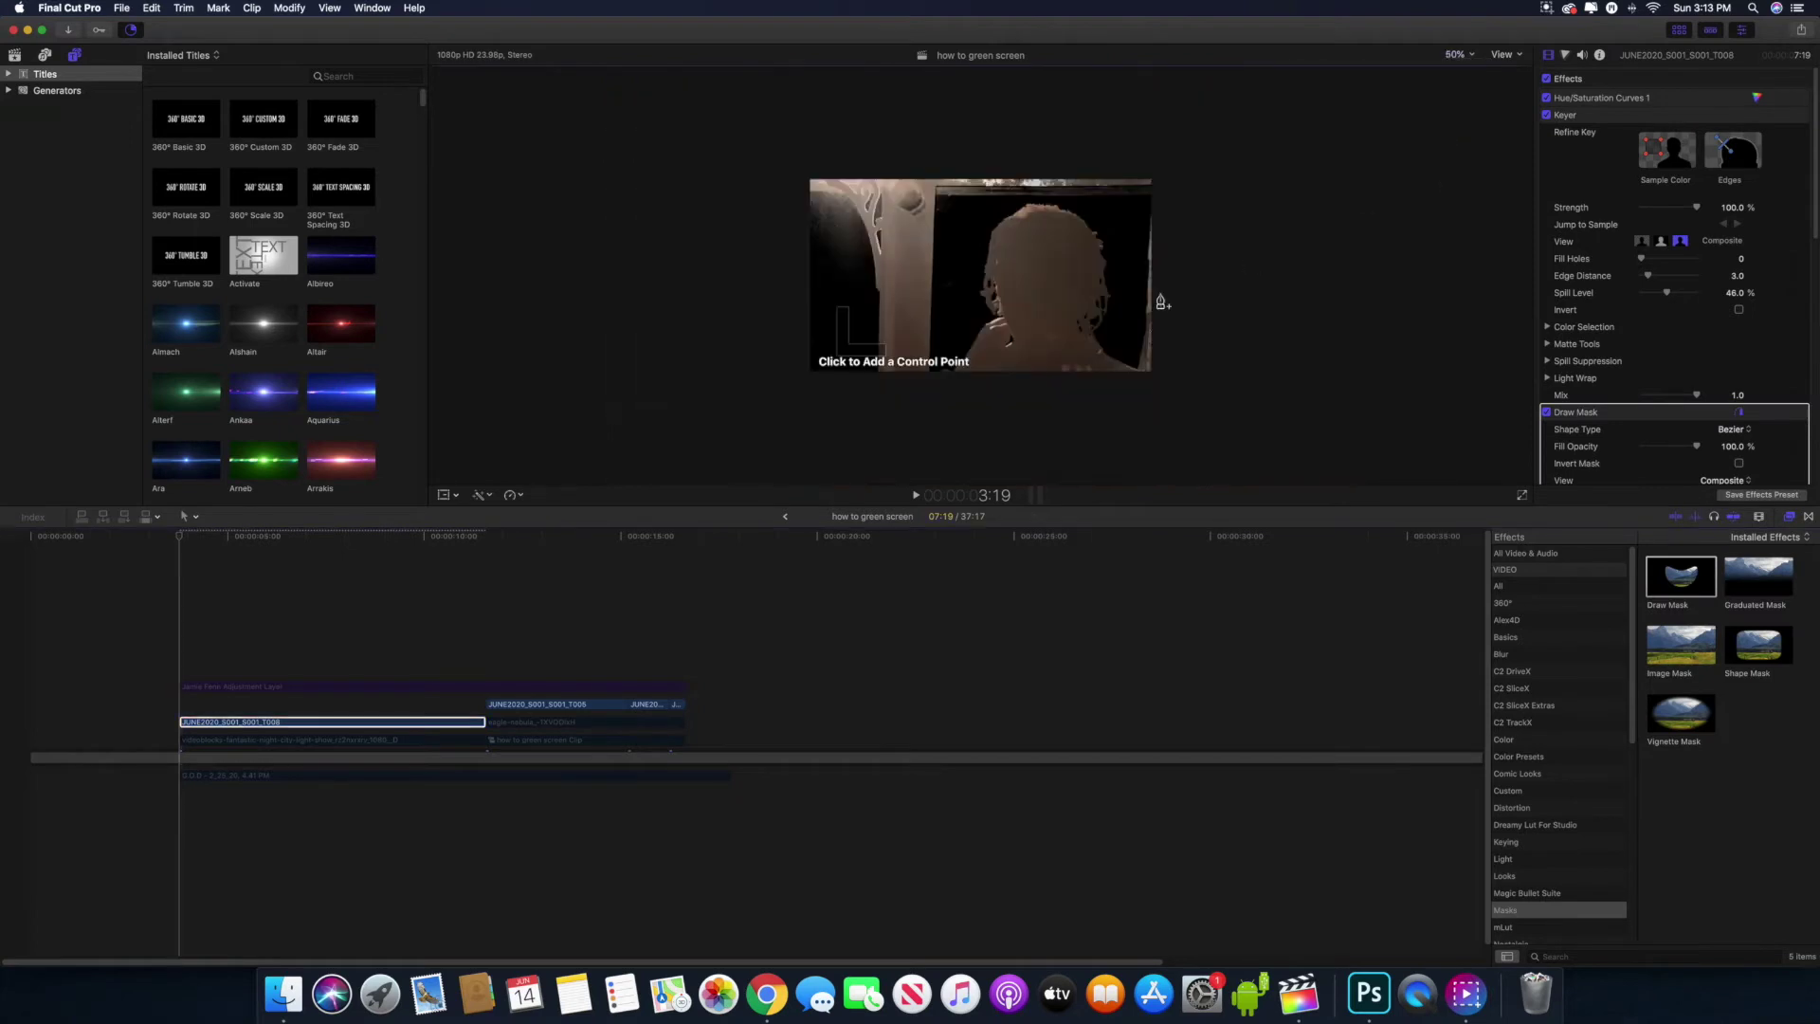
# - Place mask points from below the frame's bottom edge, up and over the subject's head, and down to the right shoulder
pyautogui.click(933, 386)
pyautogui.click(946, 335)
pyautogui.click(970, 282)
pyautogui.click(983, 216)
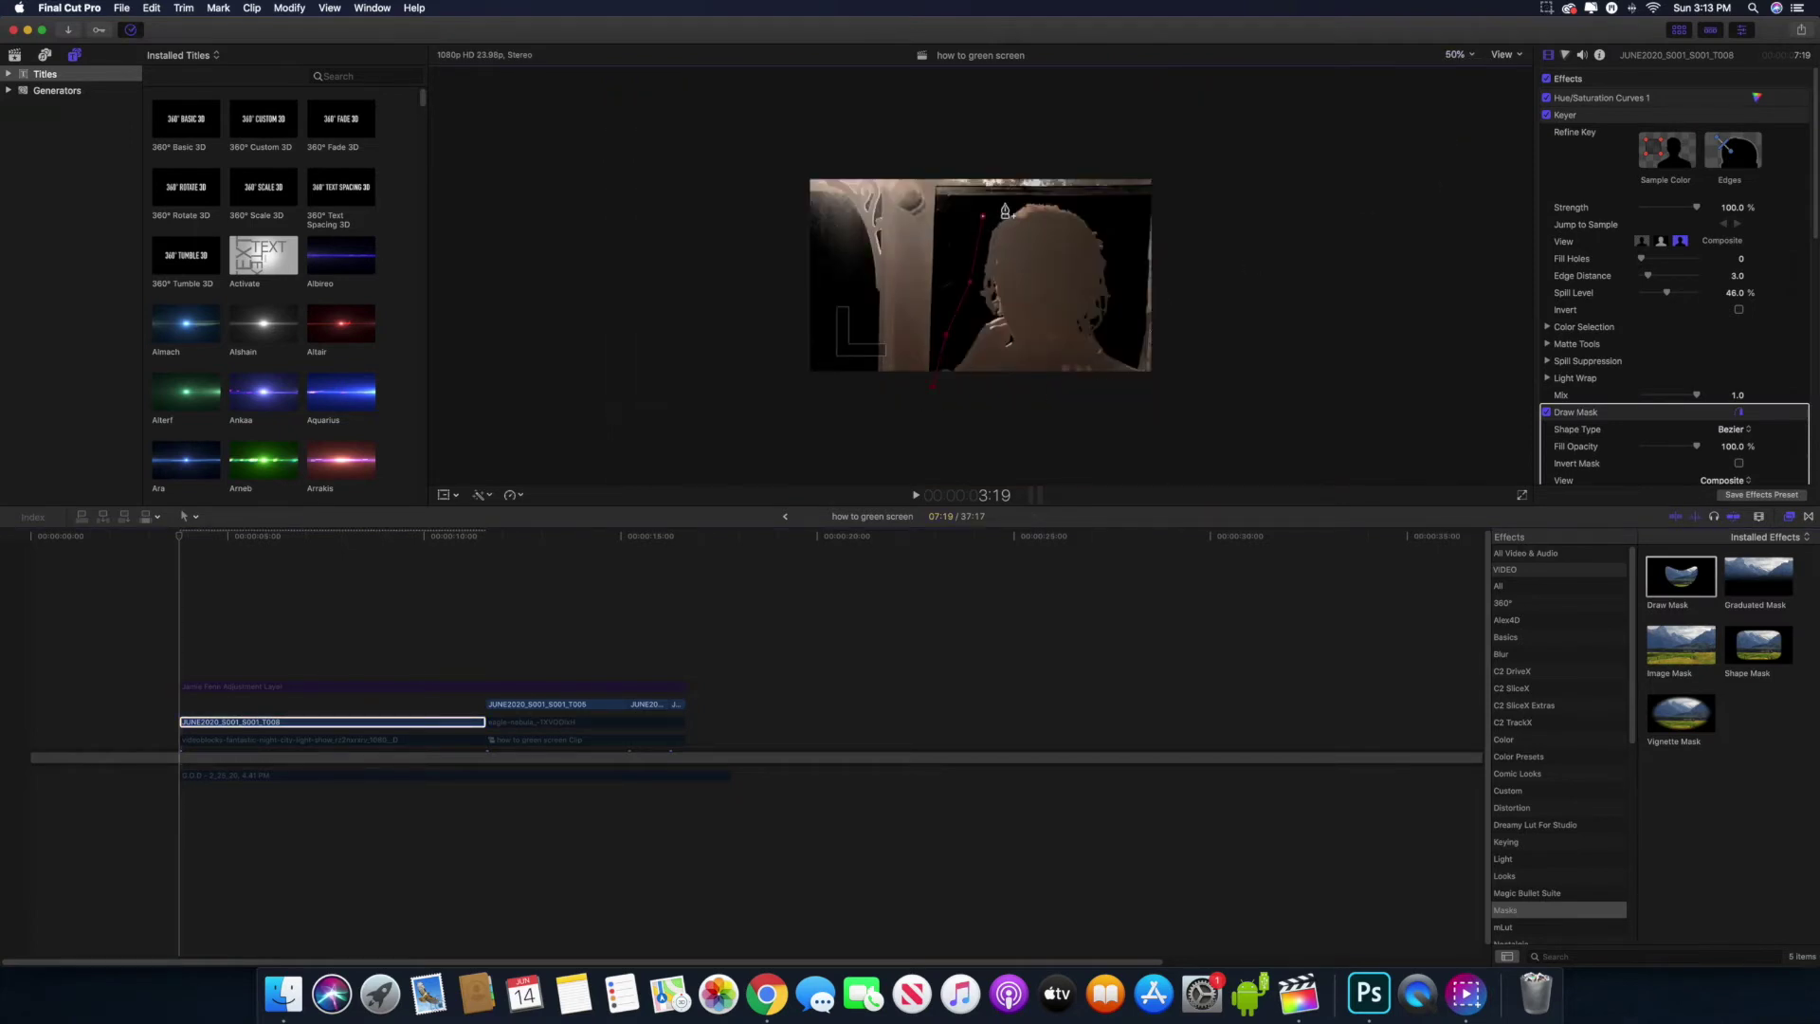
pyautogui.click(1005, 203)
pyautogui.click(1036, 201)
pyautogui.click(1076, 204)
pyautogui.click(1114, 222)
pyautogui.click(1116, 248)
pyautogui.click(1124, 308)
pyautogui.click(1123, 360)
# - Continue the mask past the right shoulder and beneath the frame, and close the shape at its first point
pyautogui.click(1472, 57)
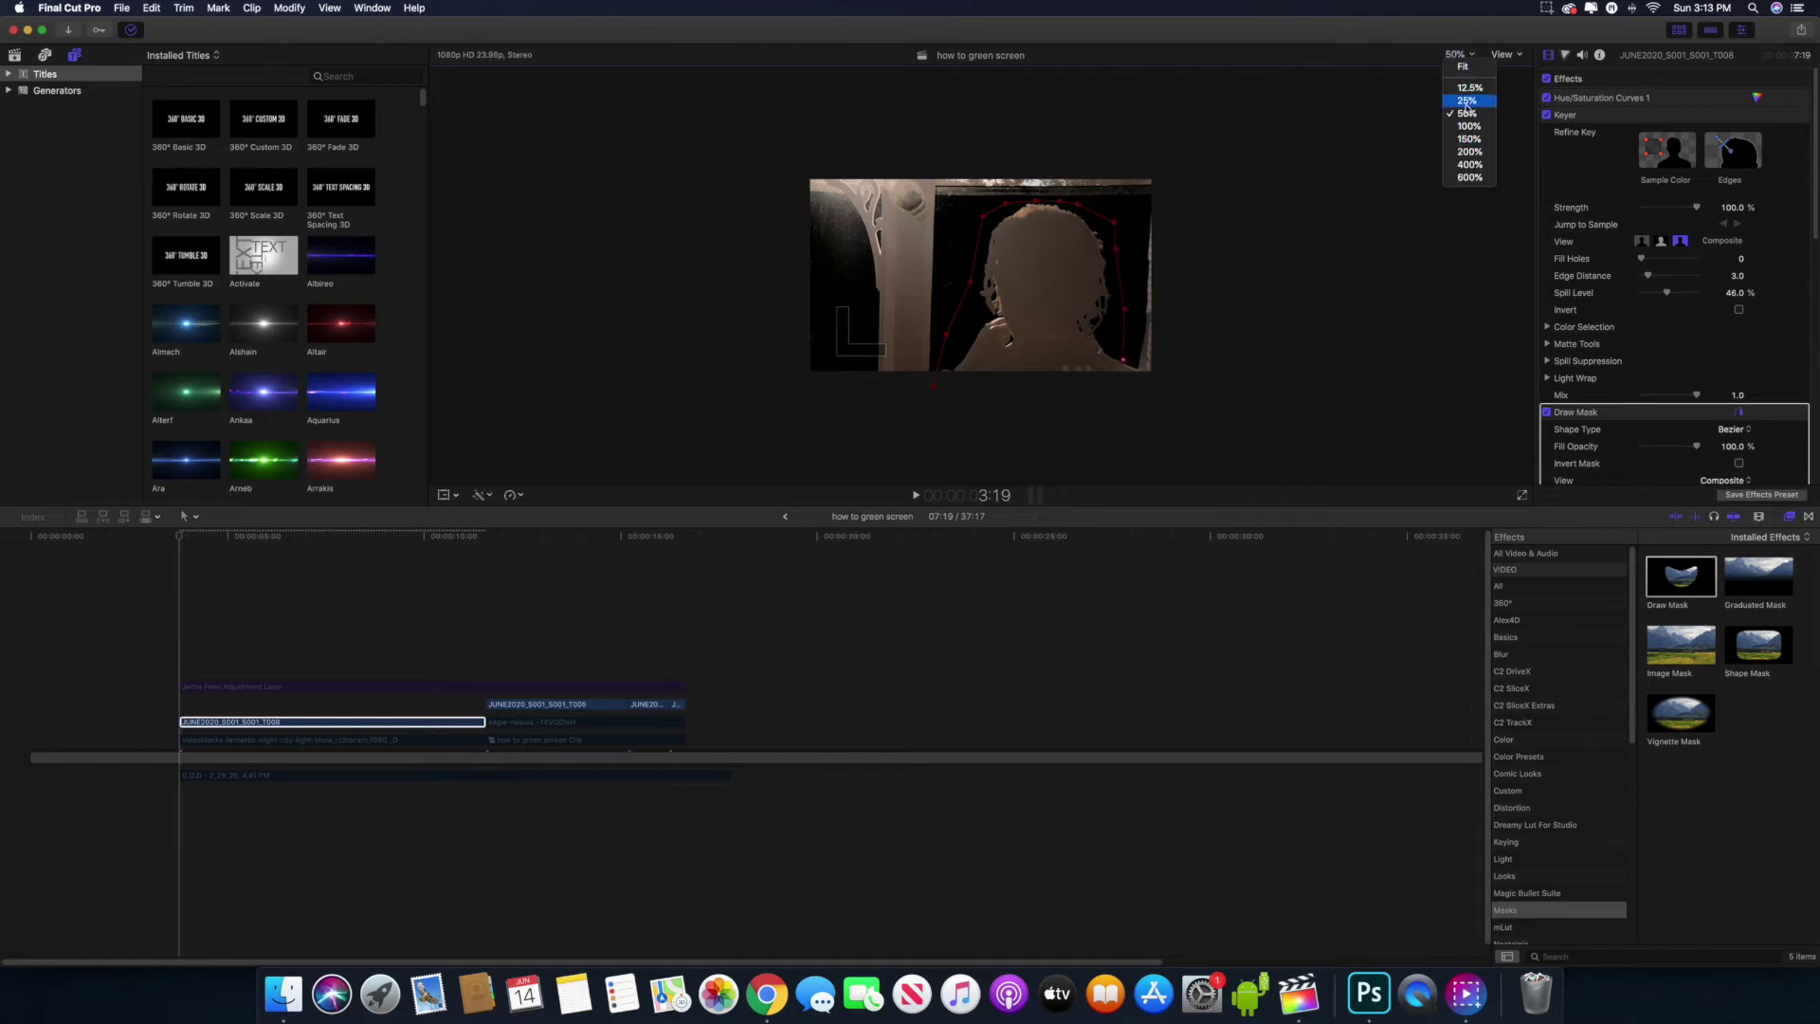
pyautogui.click(1468, 139)
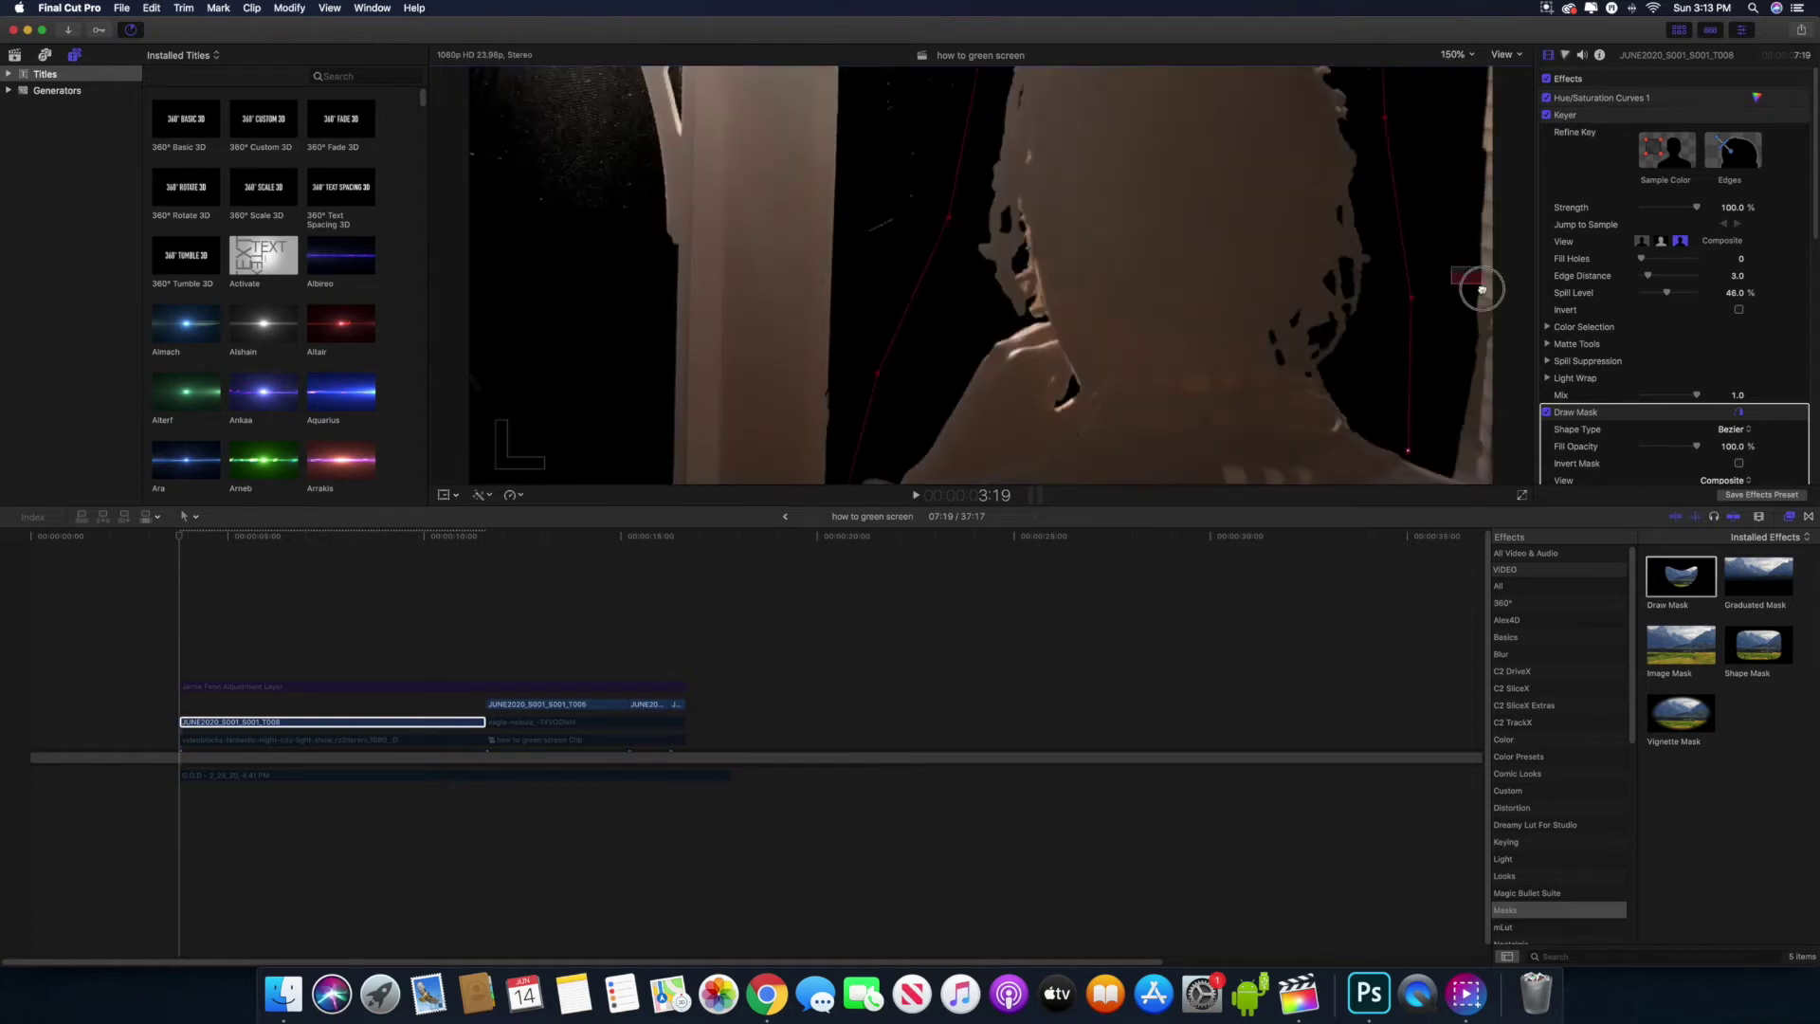
pyautogui.click(1433, 471)
pyautogui.click(1451, 477)
pyautogui.click(1457, 54)
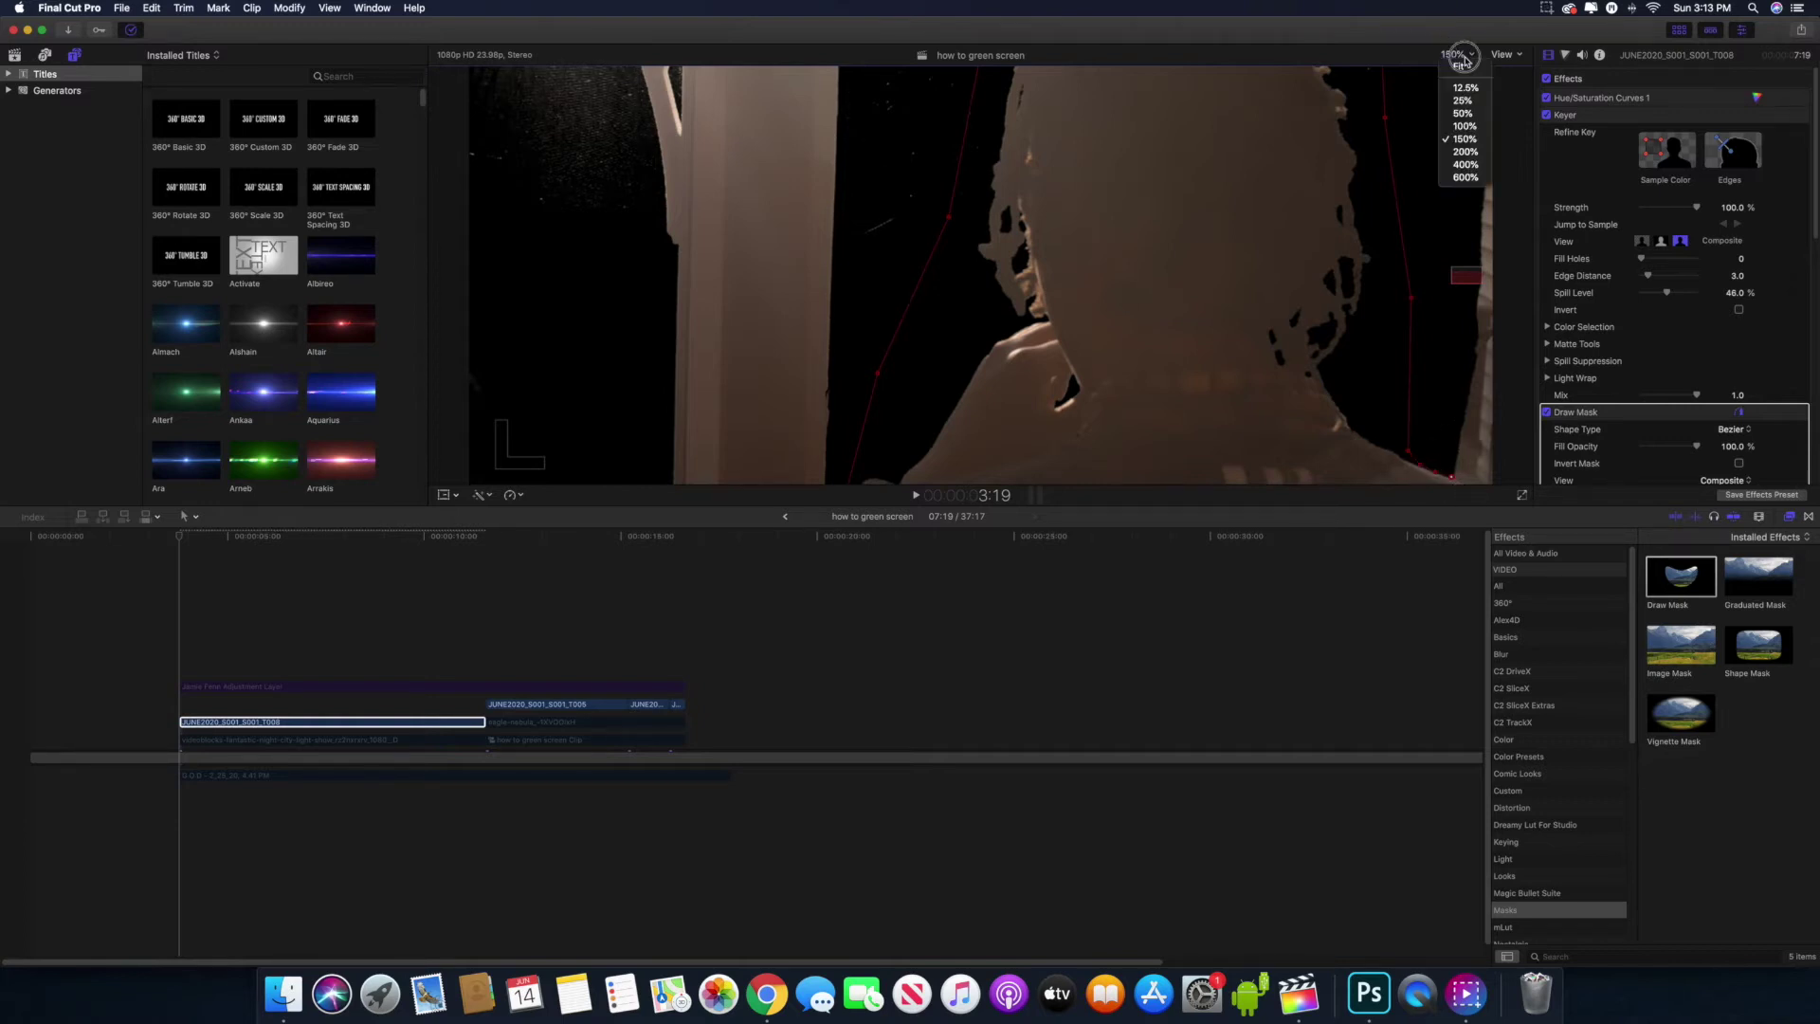
pyautogui.click(1460, 122)
pyautogui.click(1319, 474)
pyautogui.click(1458, 54)
pyautogui.click(1488, 46)
pyautogui.click(1455, 54)
pyautogui.click(1458, 66)
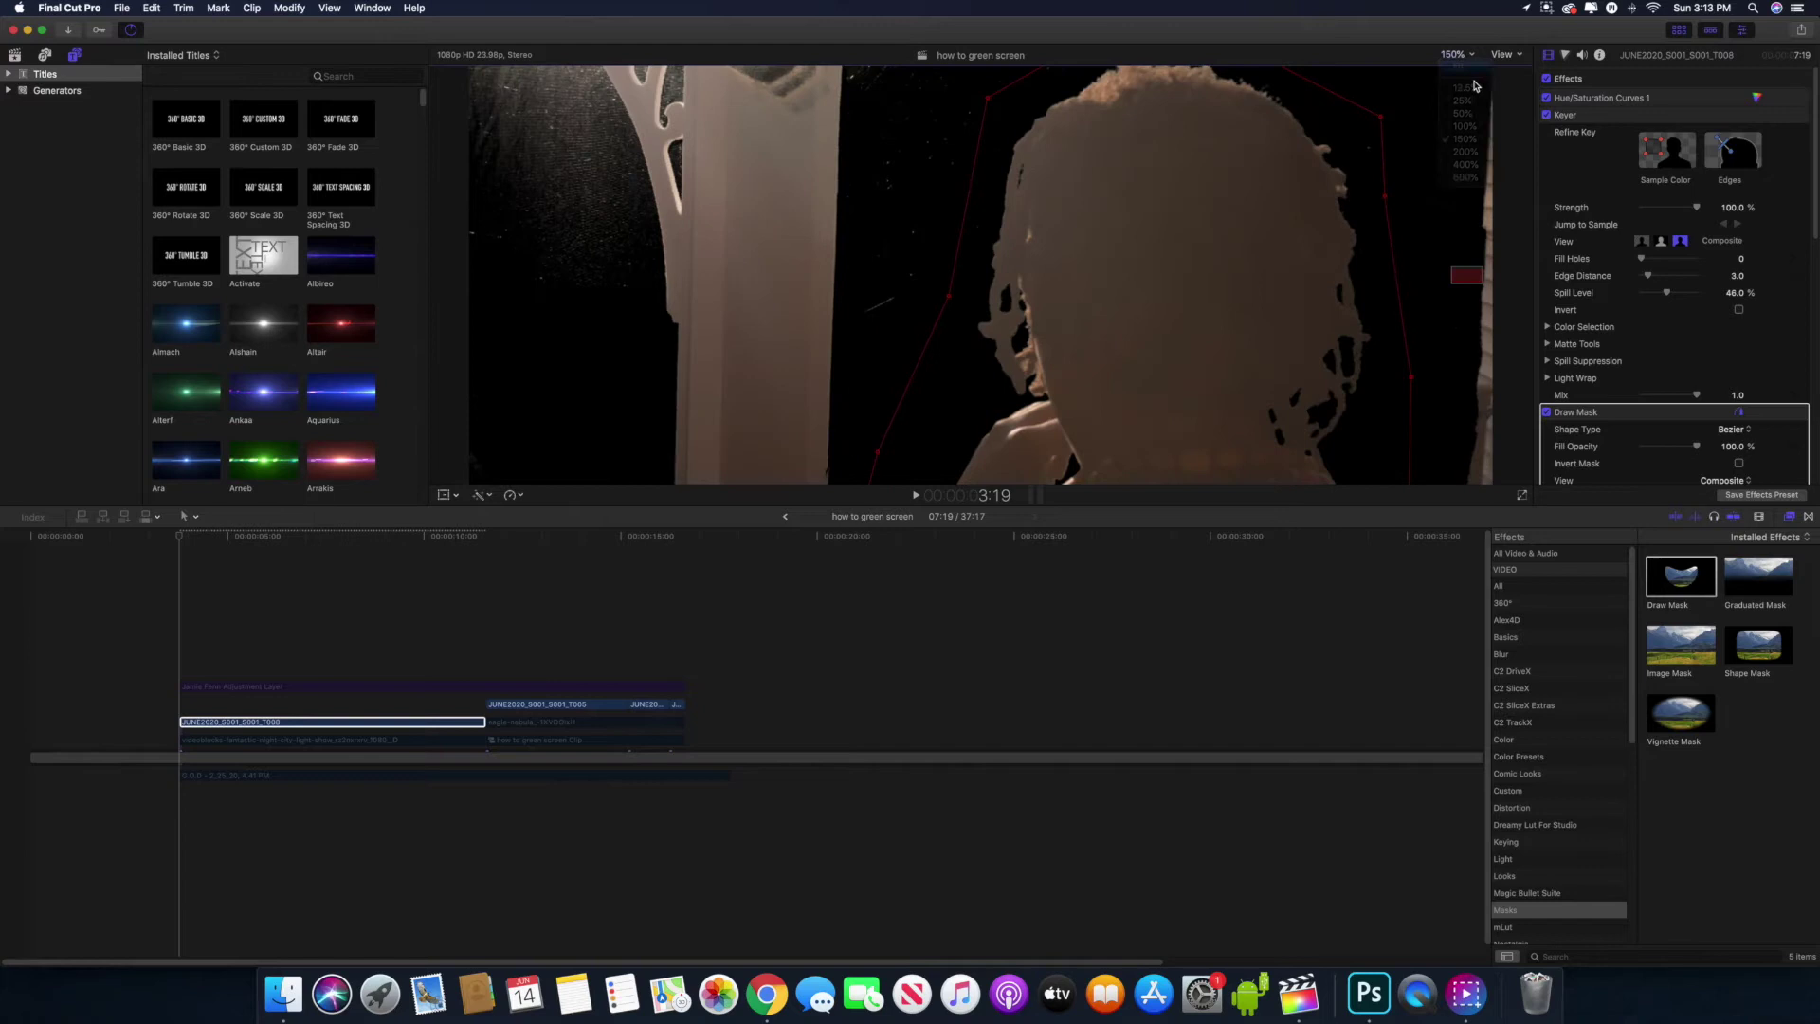
pyautogui.click(1453, 54)
pyautogui.click(1463, 113)
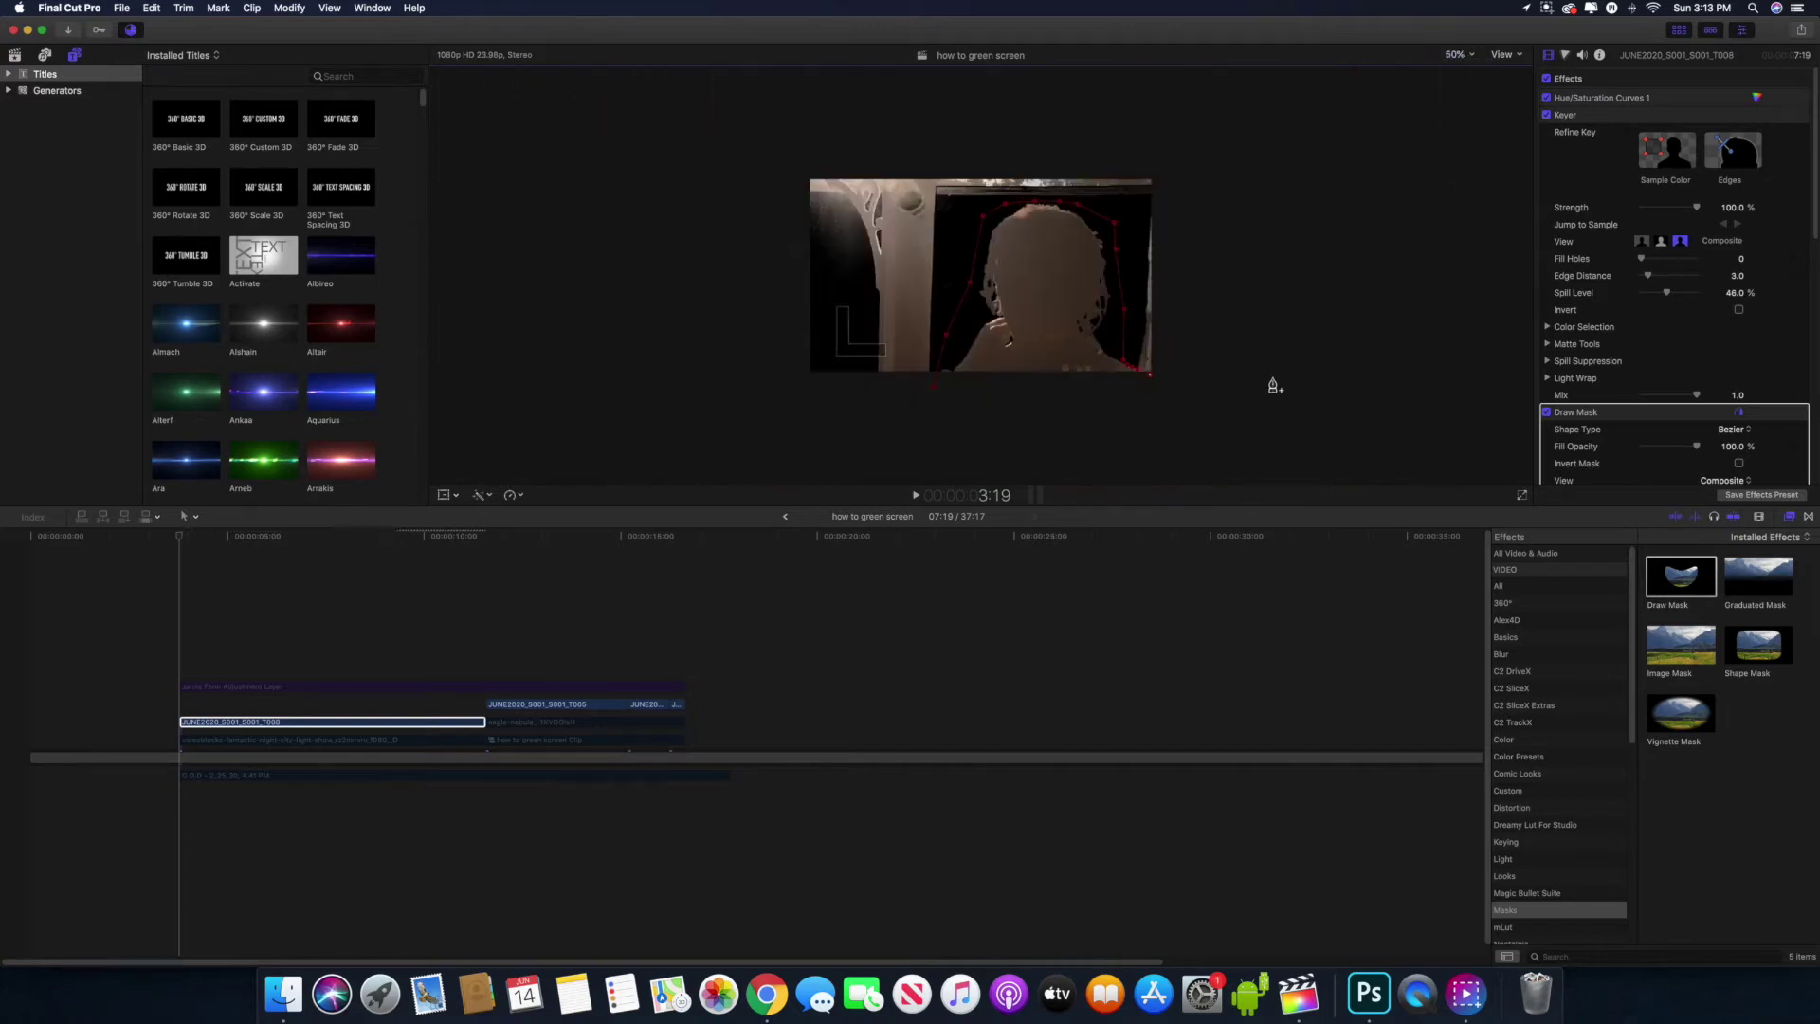
pyautogui.click(934, 389)
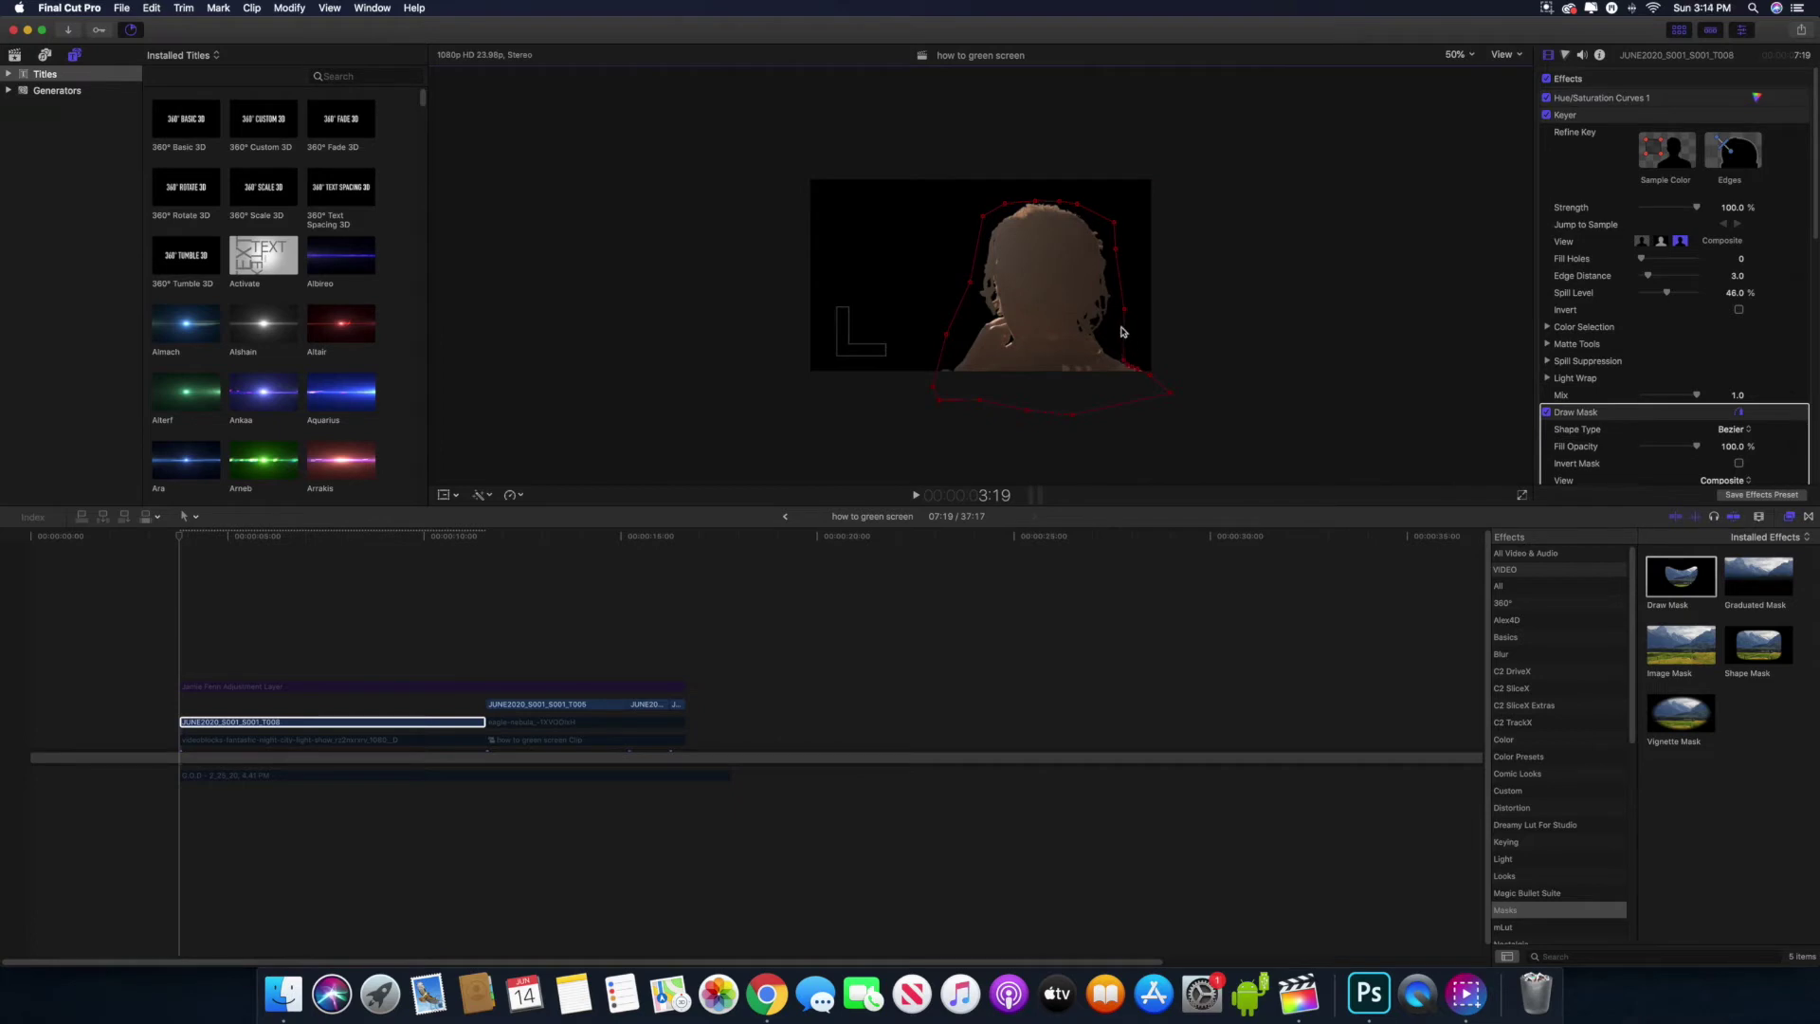
# - Add extra control points along the right and left sides of the mask
pyautogui.rightClick(1125, 333)
pyautogui.click(1134, 338)
pyautogui.rightClick(1120, 277)
pyautogui.click(1142, 283)
pyautogui.click(977, 249)
pyautogui.rightClick(961, 311)
pyautogui.click(956, 305)
pyautogui.rightClick(960, 307)
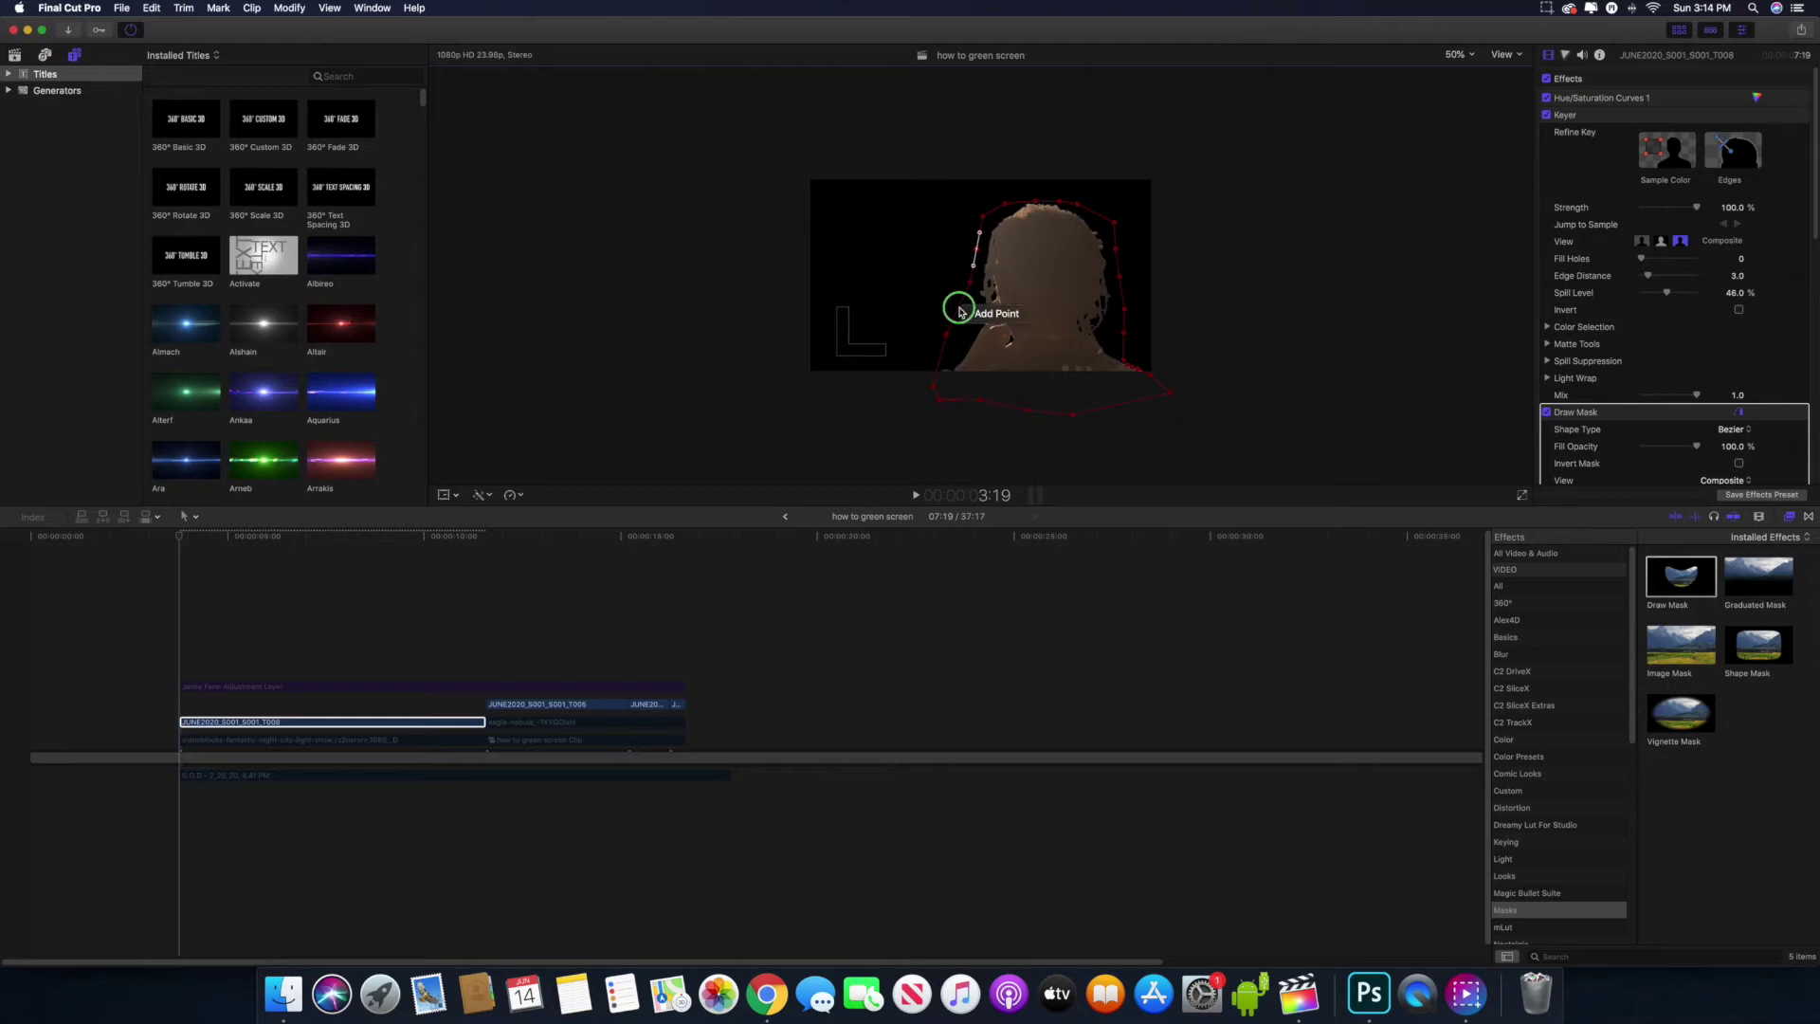
pyautogui.click(995, 313)
# - Play the masked clip from its start to check the mask against the subject's movement
pyautogui.click(183, 654)
pyautogui.press('space')
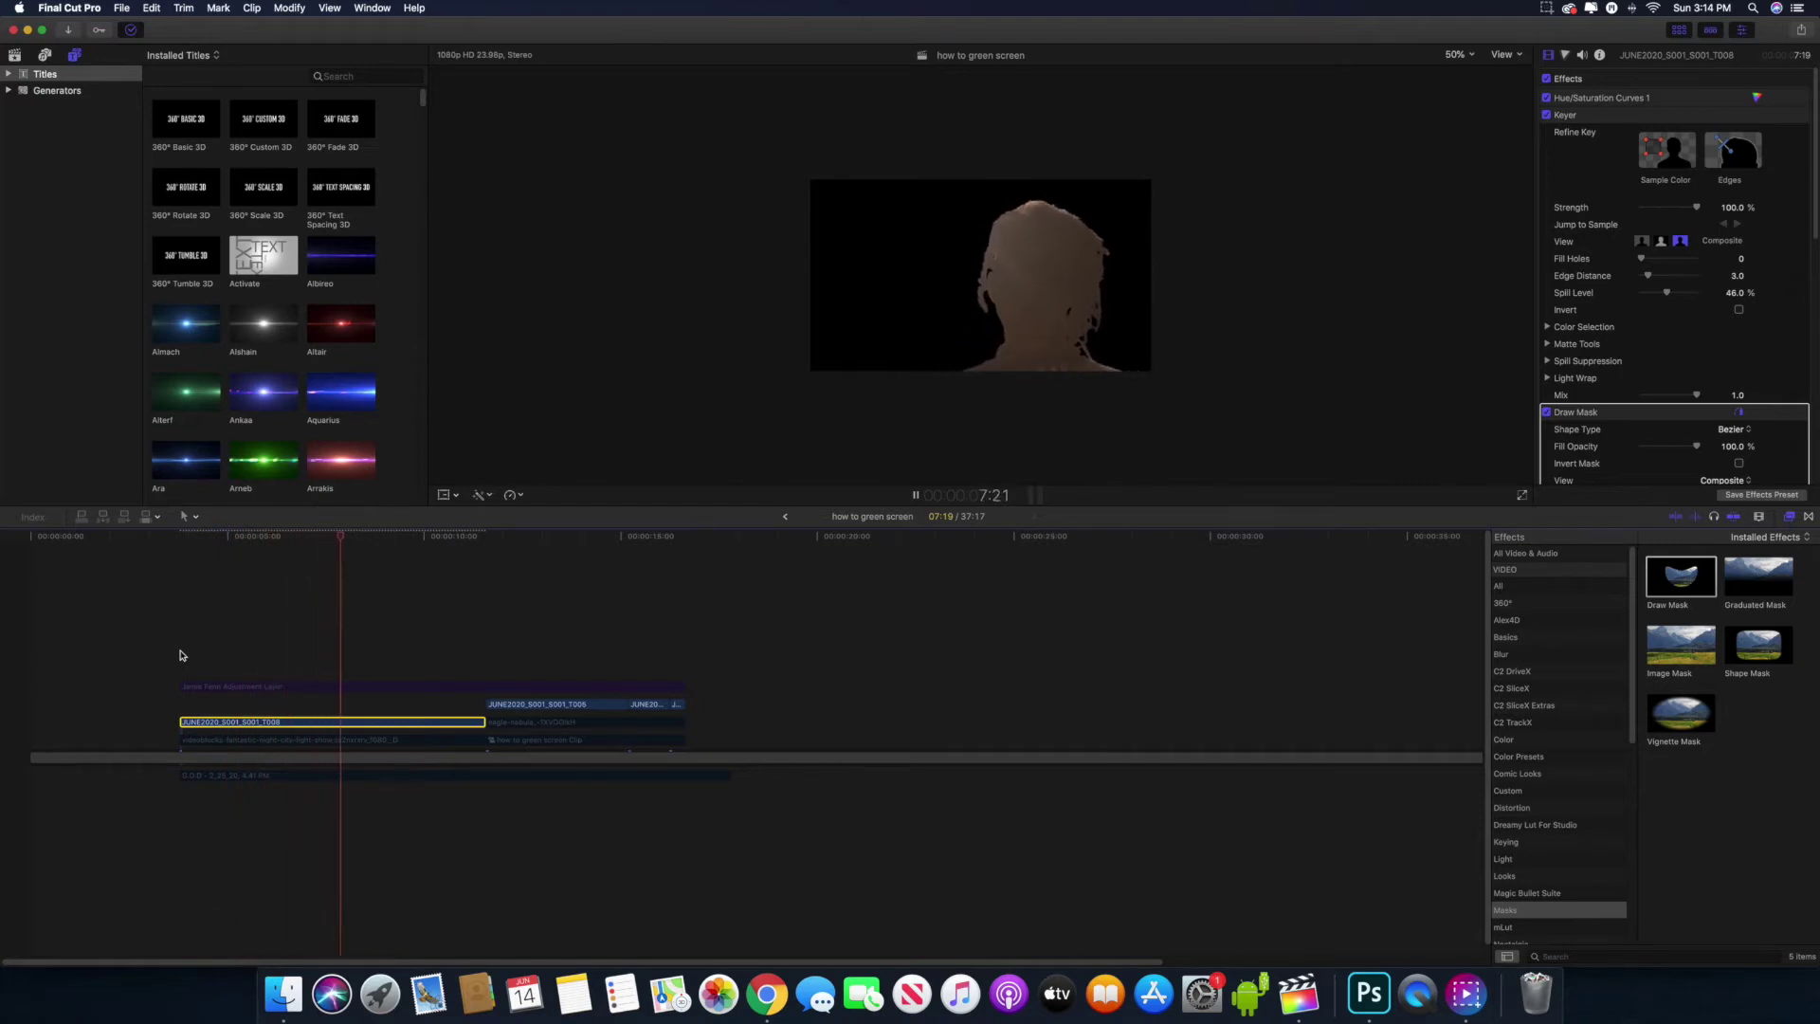
pyautogui.press('space')
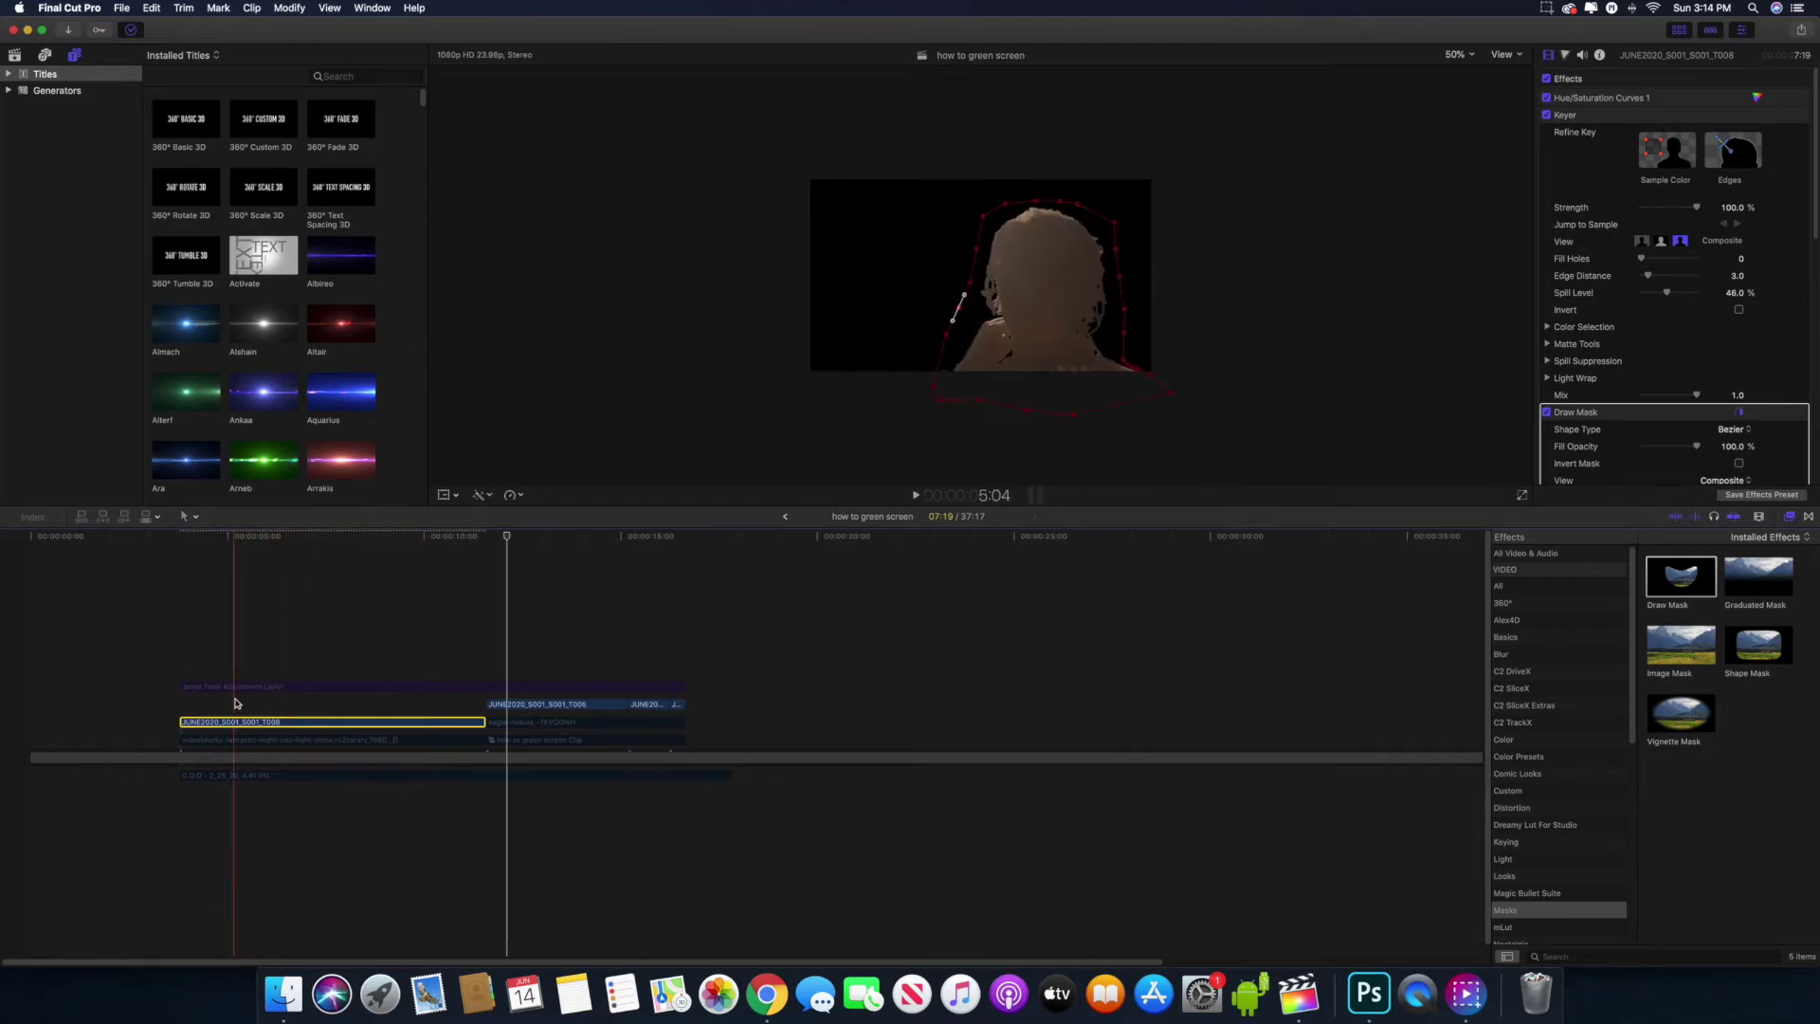
# - Set the Draw Mask's Feather to 100
pyautogui.click(236, 703)
pyautogui.scroll(-5, 1643, 434)
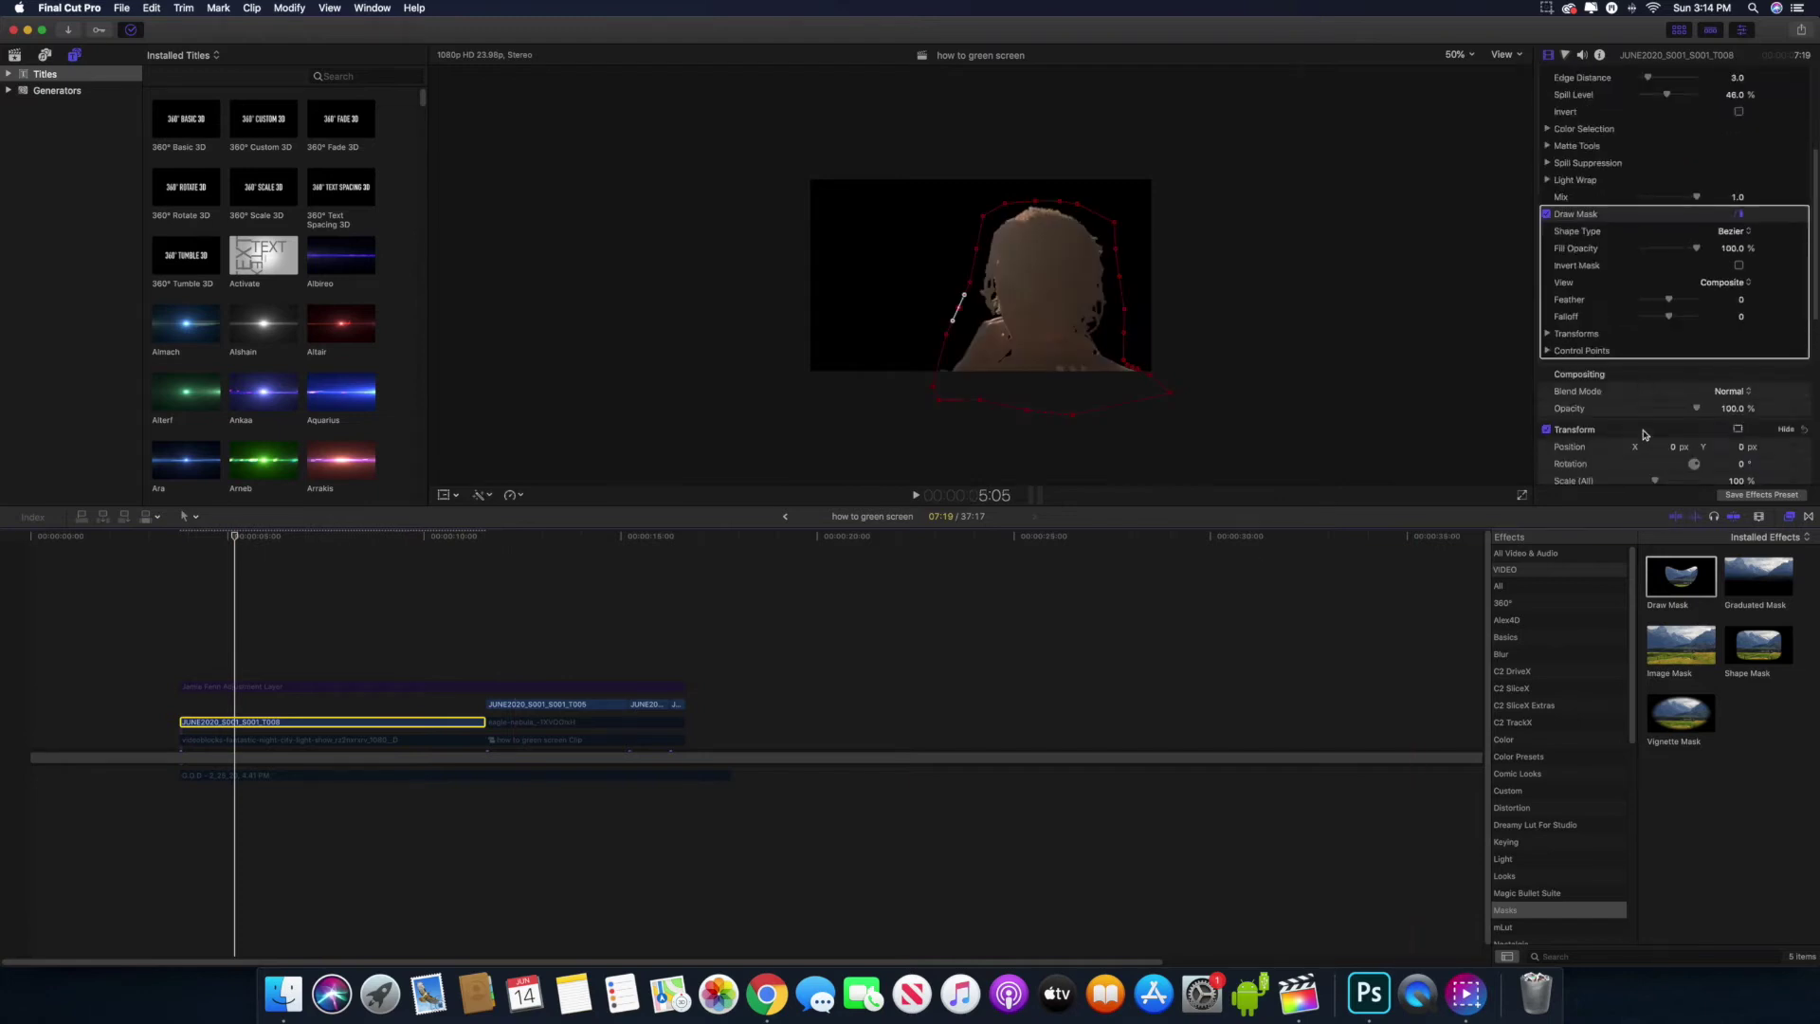
pyautogui.click(1670, 299)
pyautogui.moveTo(1671, 302); pyautogui.dragTo(1701, 302)
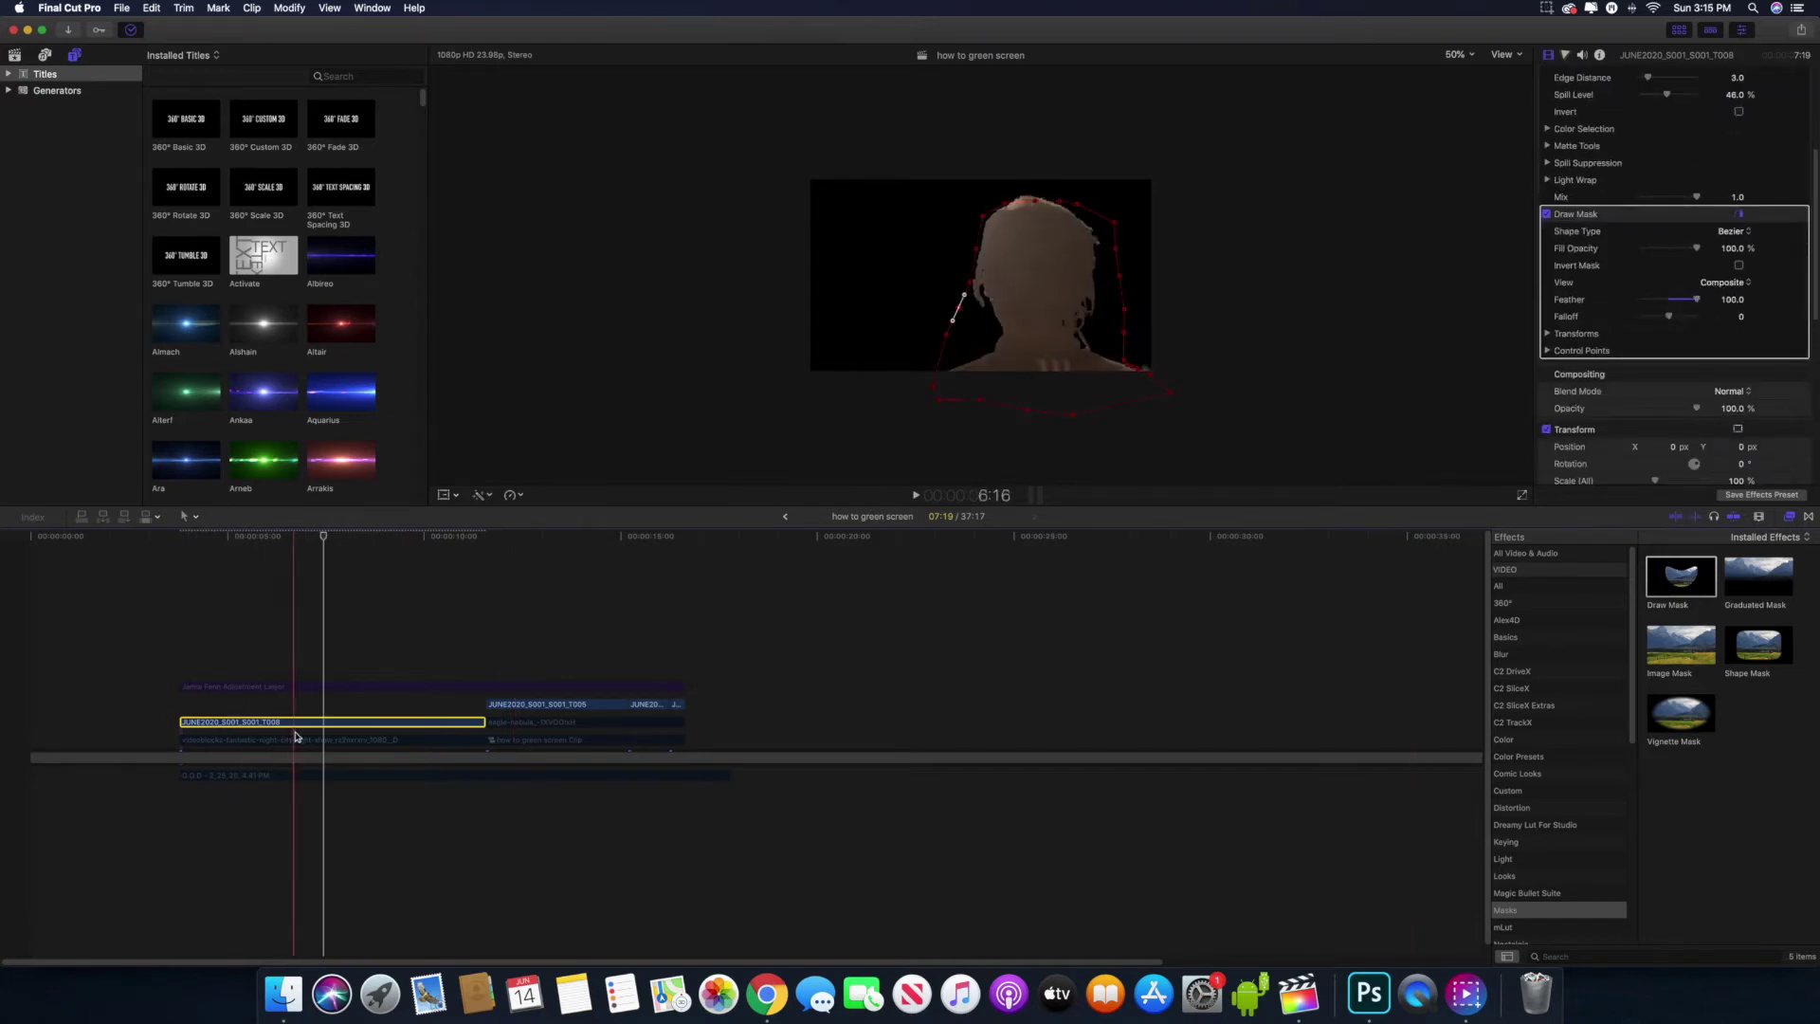
# - Inspect the mask edge above the hair at 8:22 and set the Draw Mask's Falloff to 75
pyautogui.click(379, 742)
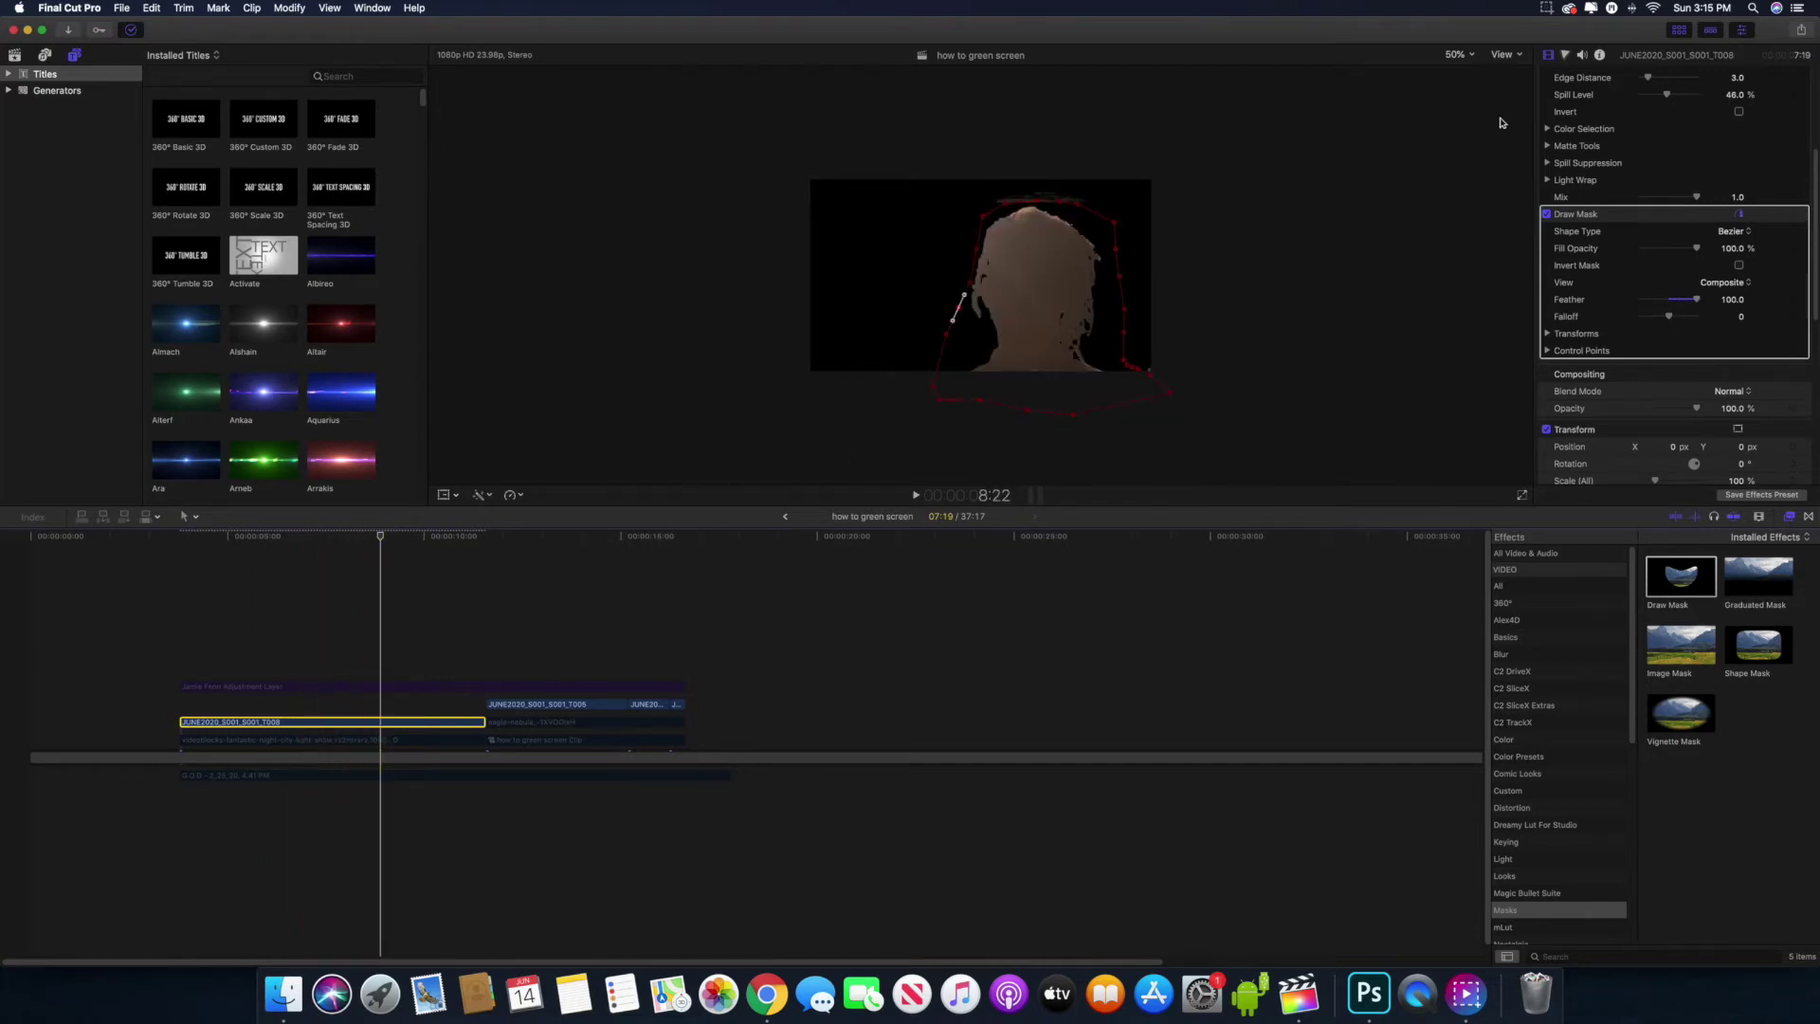
pyautogui.click(1474, 54)
pyautogui.click(1469, 164)
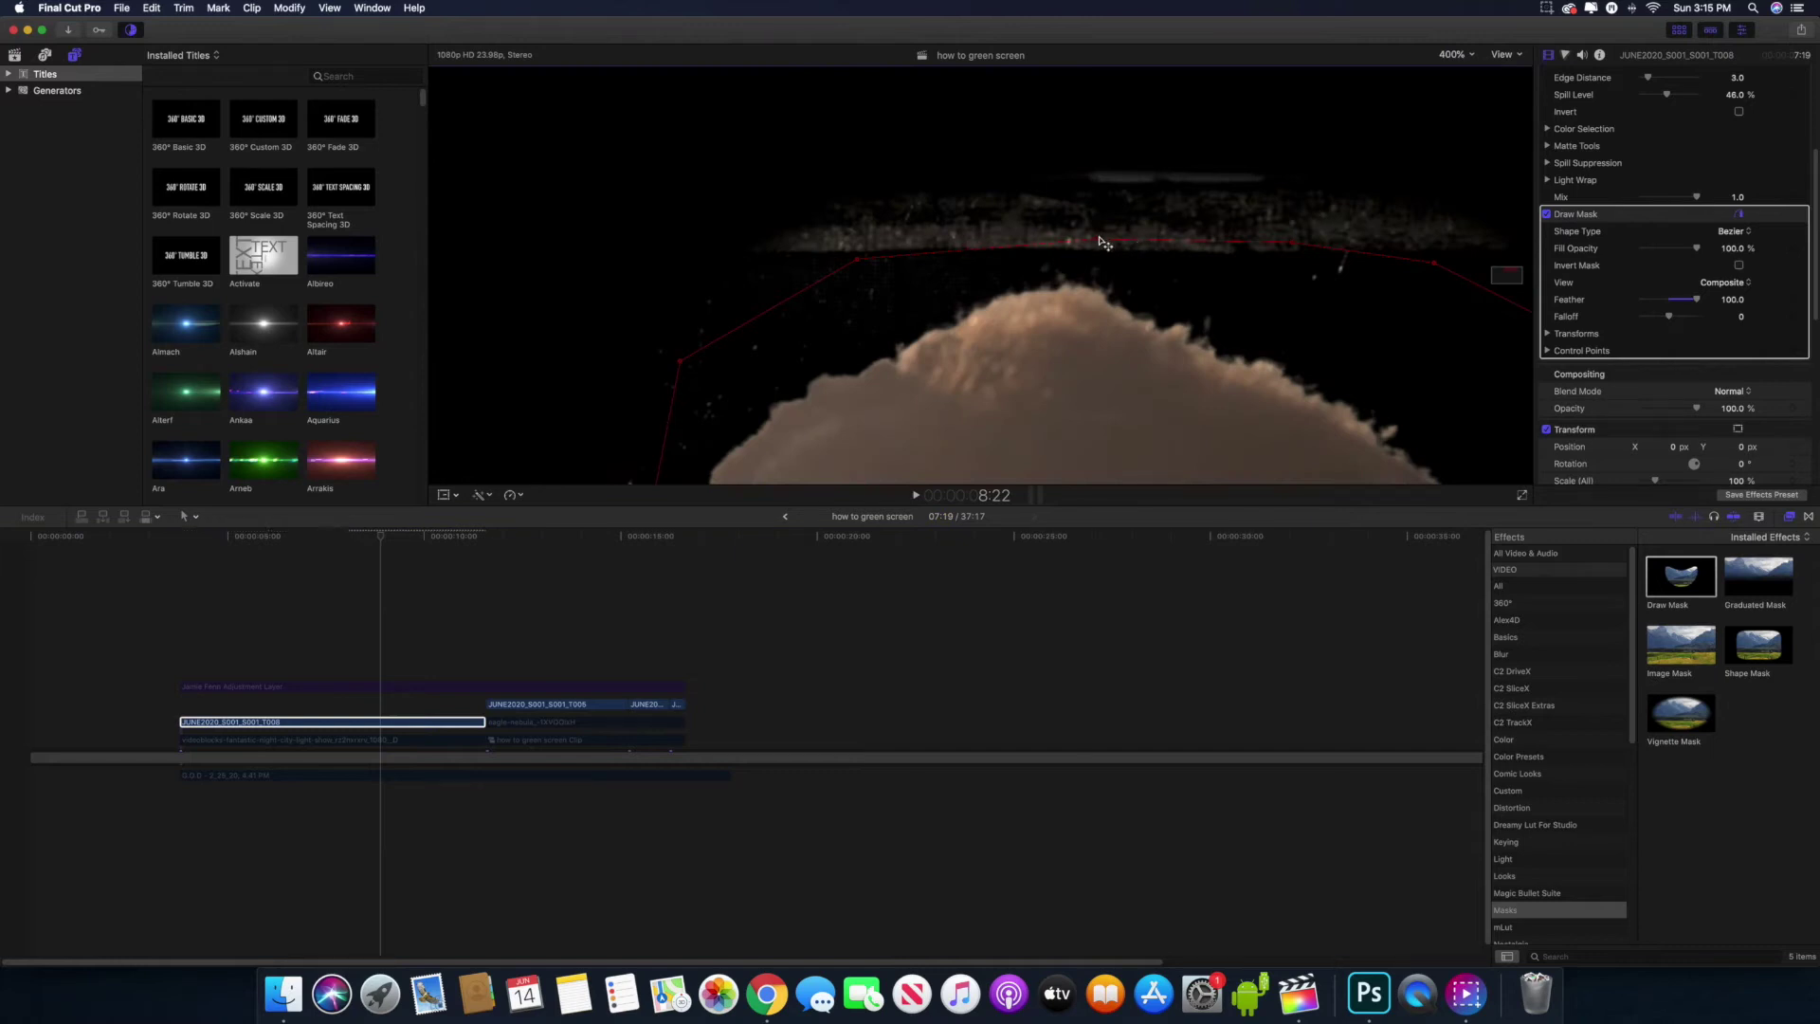
pyautogui.moveTo(1726, 317); pyautogui.dragTo(1756, 319)
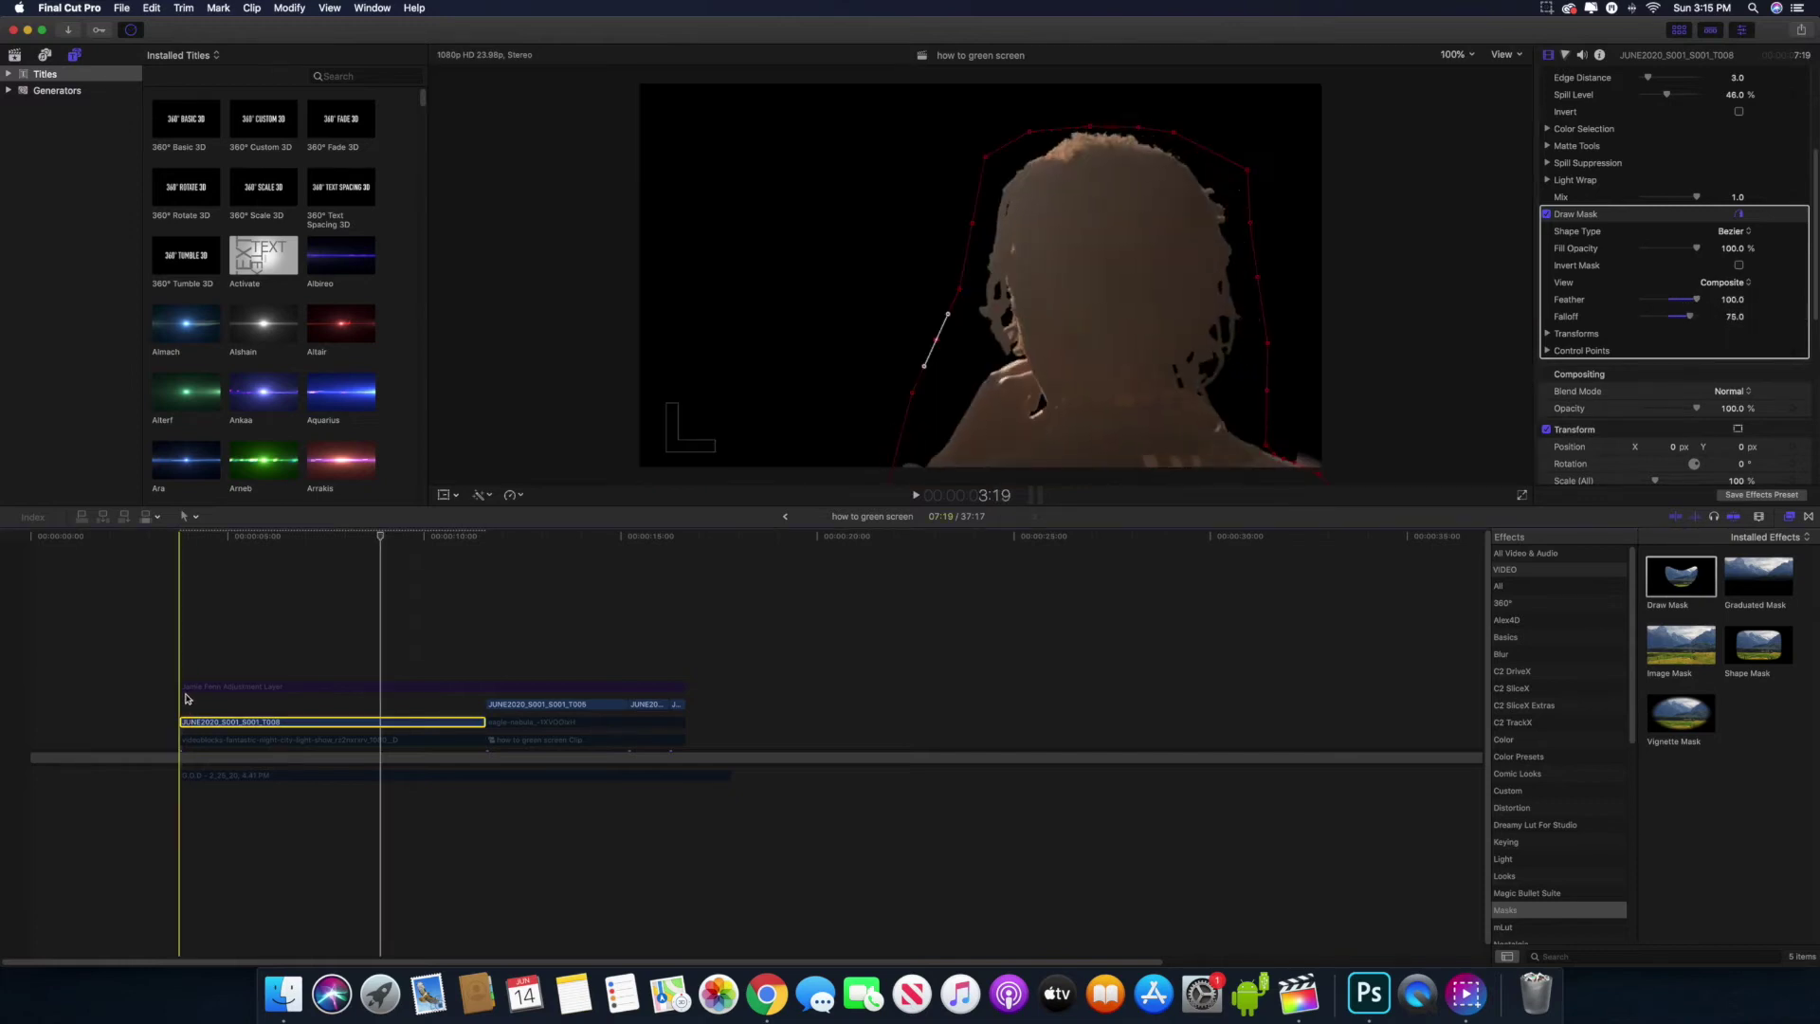
# - Add keyframes for the Draw Mask's control points, position, rotation and scale at the clip's start
pyautogui.click(186, 699)
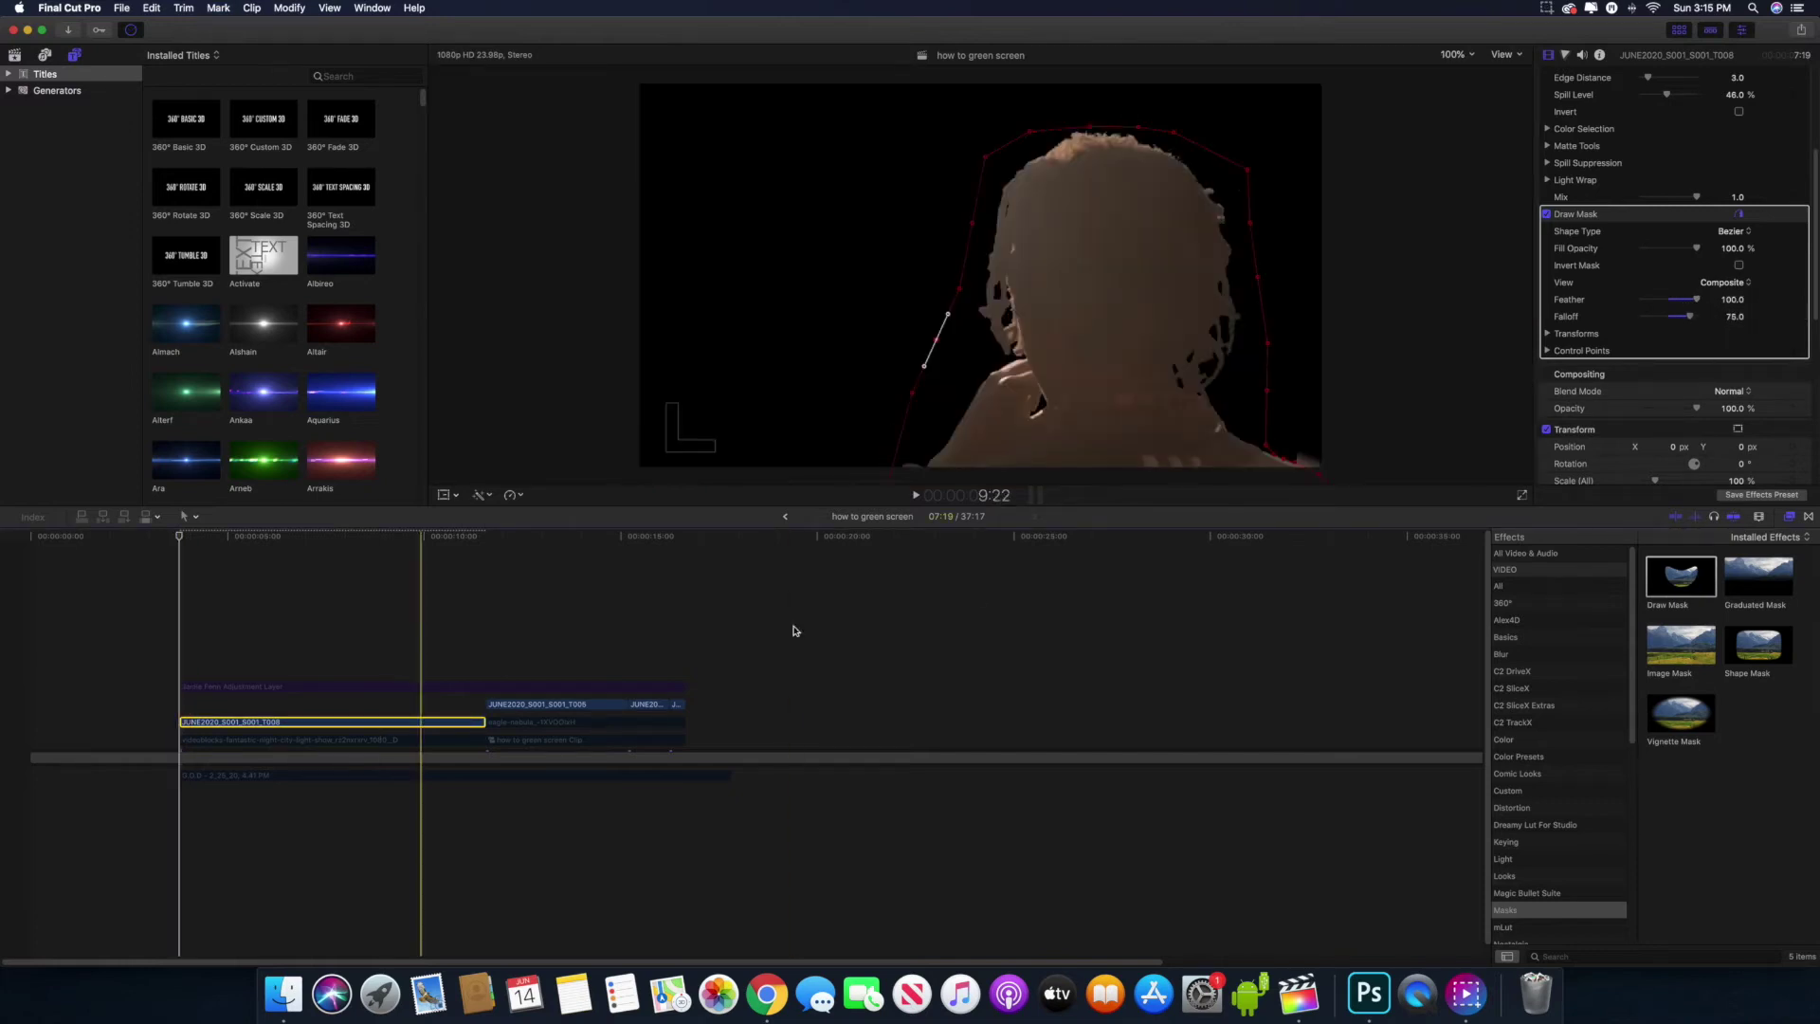
pyautogui.click(1791, 351)
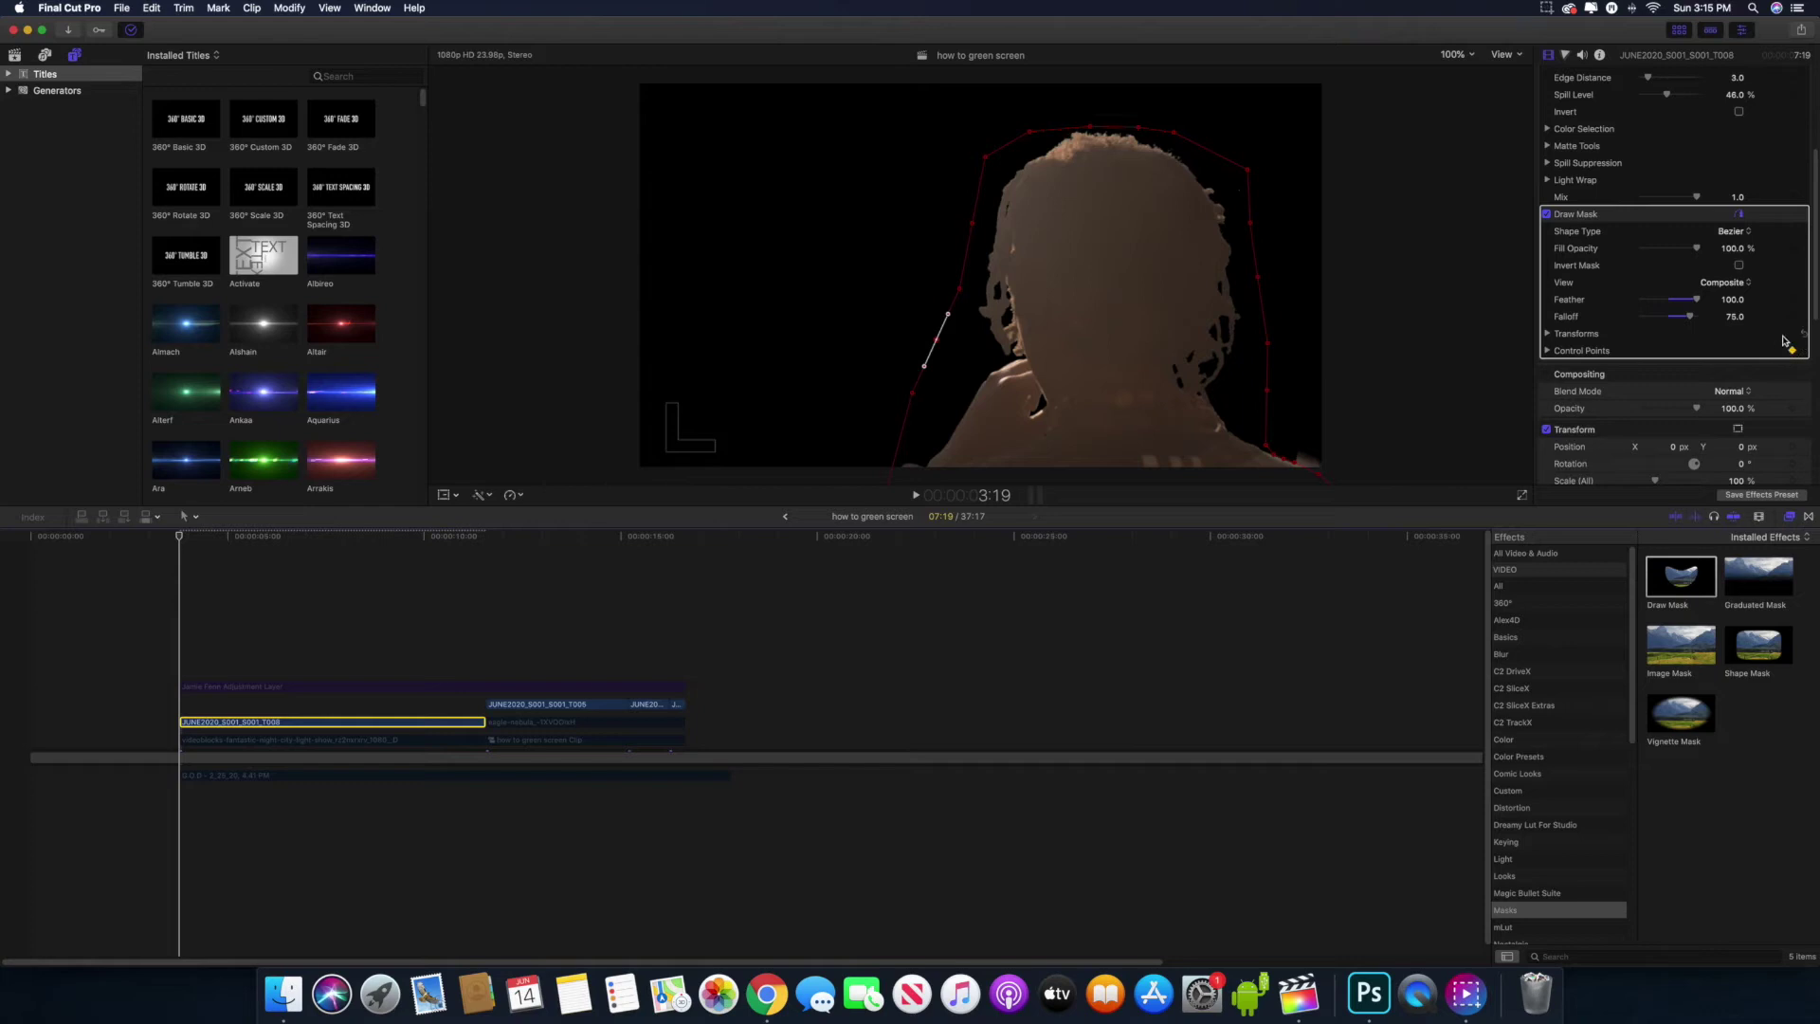
pyautogui.click(1548, 335)
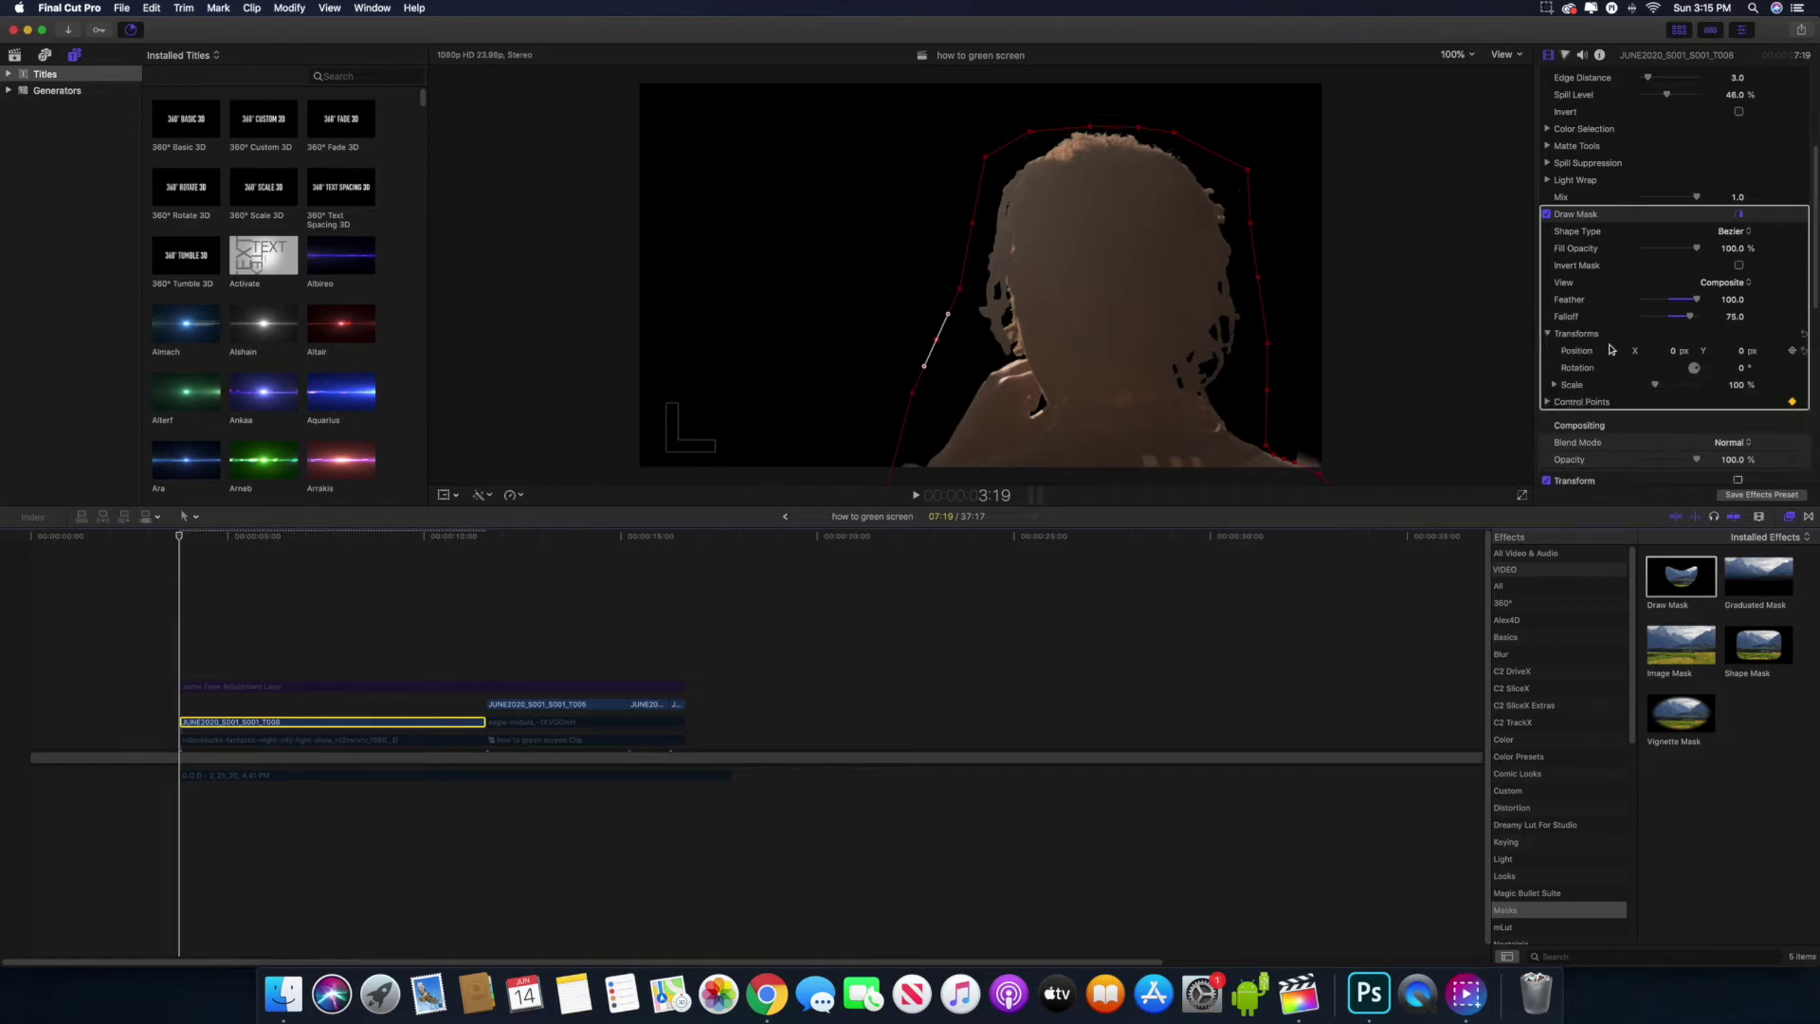
pyautogui.click(1792, 351)
pyautogui.click(1791, 368)
pyautogui.click(1793, 385)
# - Move the mask's upper control points closer to the top and right side of the subject's head
pyautogui.moveTo(1085, 123); pyautogui.dragTo(1086, 129)
pyautogui.moveTo(1137, 127); pyautogui.dragTo(1139, 131)
pyautogui.moveTo(1174, 132); pyautogui.dragTo(1237, 192)
# - Advance to 4:13 and shift the mask over the head to position X 134.8 px, Y 8.8 px as a keyframe
pyautogui.press('Right')
pyautogui.press('Right')
pyautogui.press('Right')
pyautogui.moveTo(1141, 278); pyautogui.dragTo(1155, 278)
pyautogui.press('space')
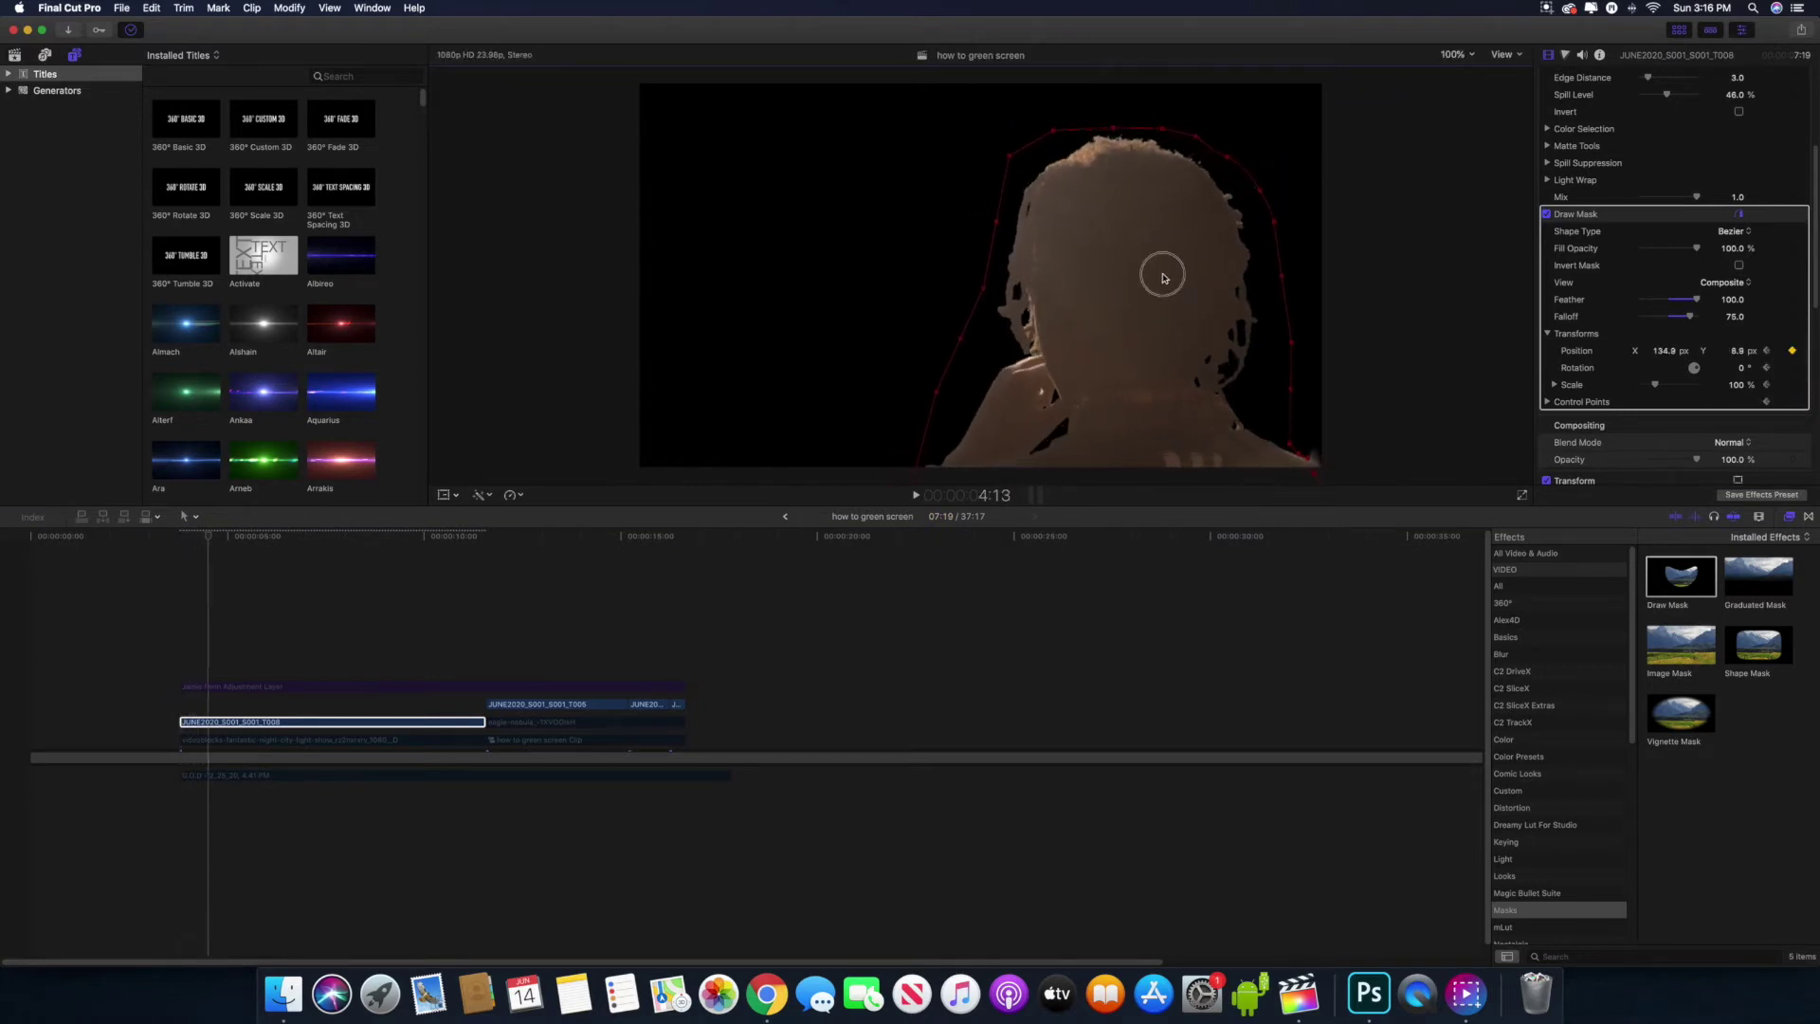
# - Follow the head with further mask position keyframes, moving the mask to X -42.5 px, Y 26.0 px at 6:11
pyautogui.press('space')
pyautogui.moveTo(1150, 278); pyautogui.dragTo(1135, 274)
pyautogui.press('space')
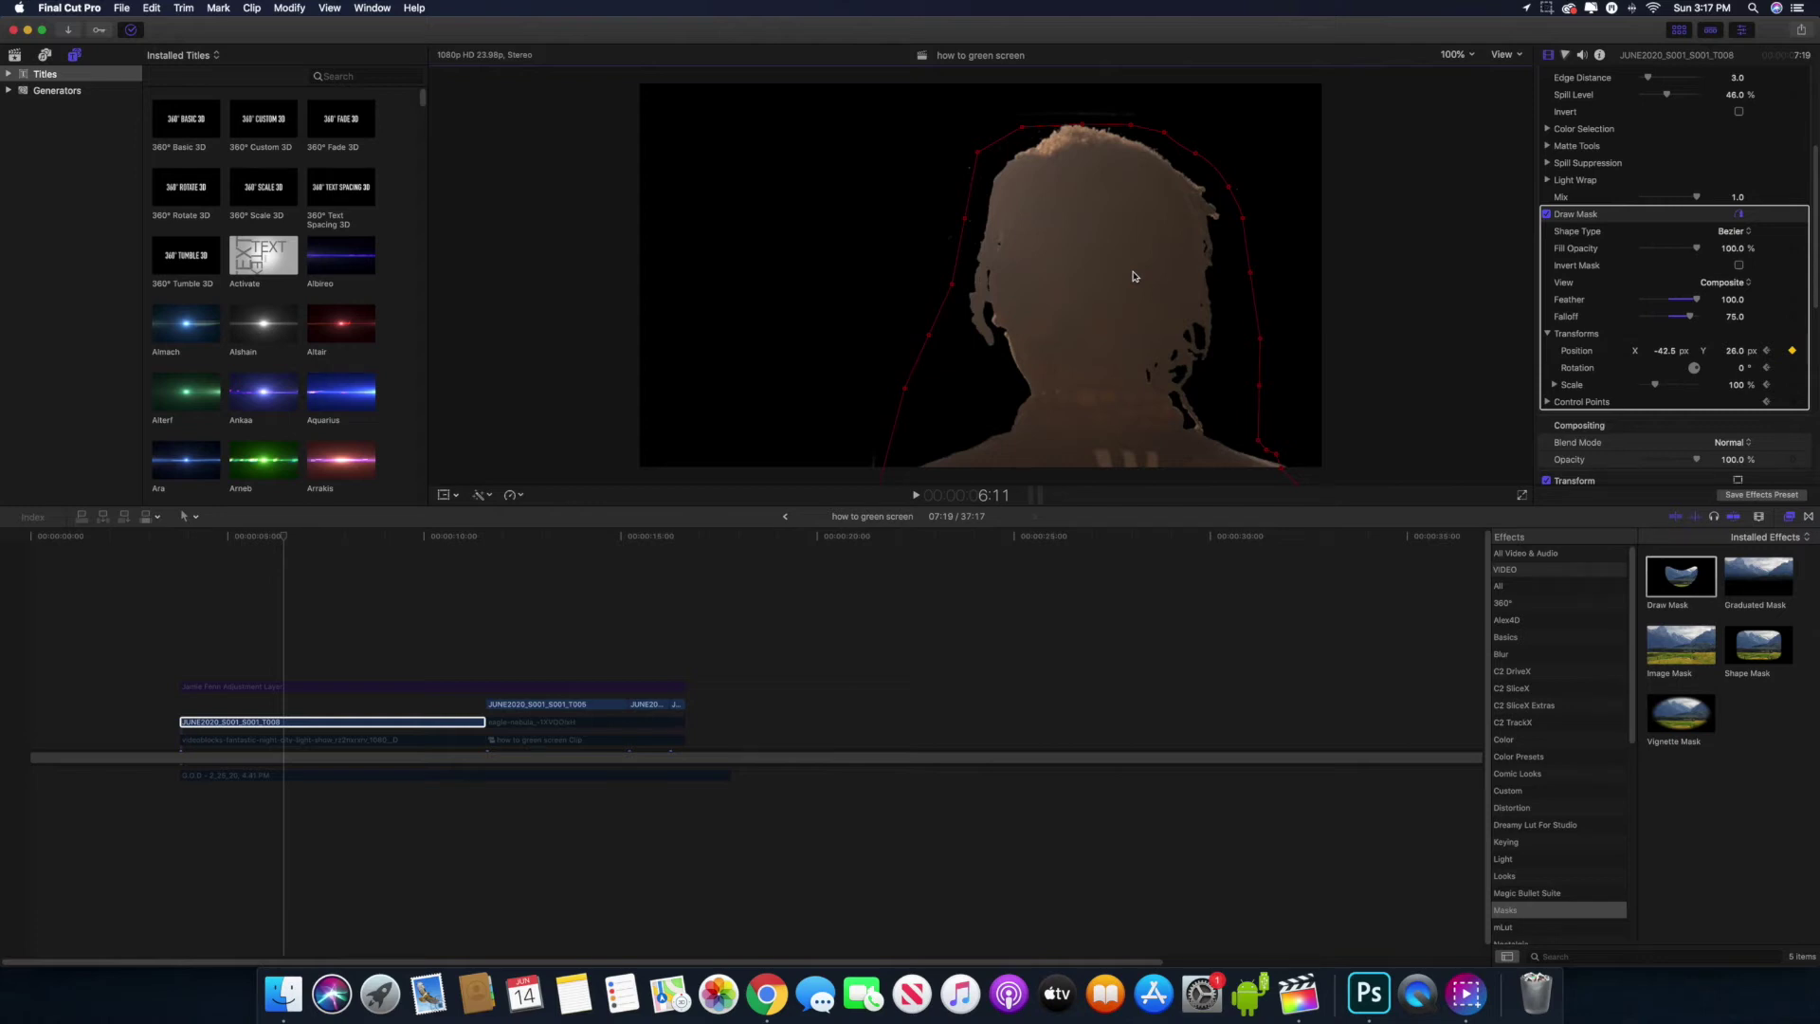
pyautogui.press('space')
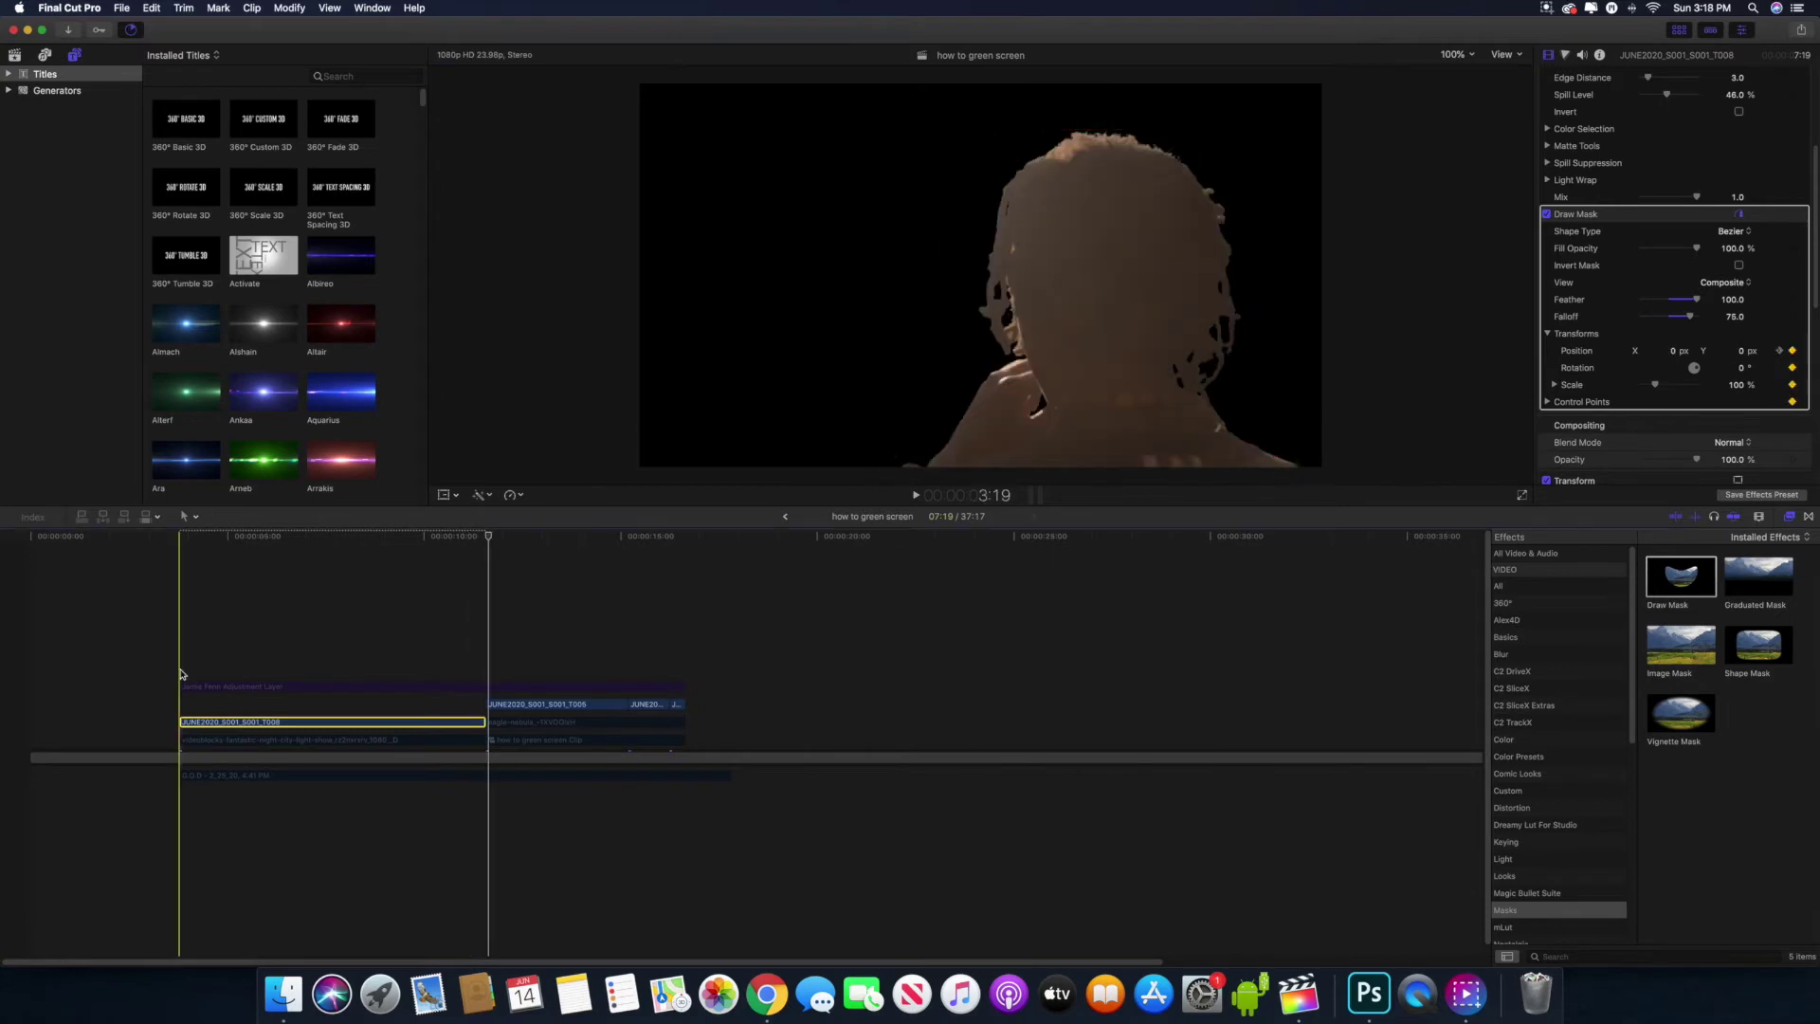
# - Play back the animated mask and examine the keyed hair edges at 8:04 in a 400% view
pyautogui.press('space')
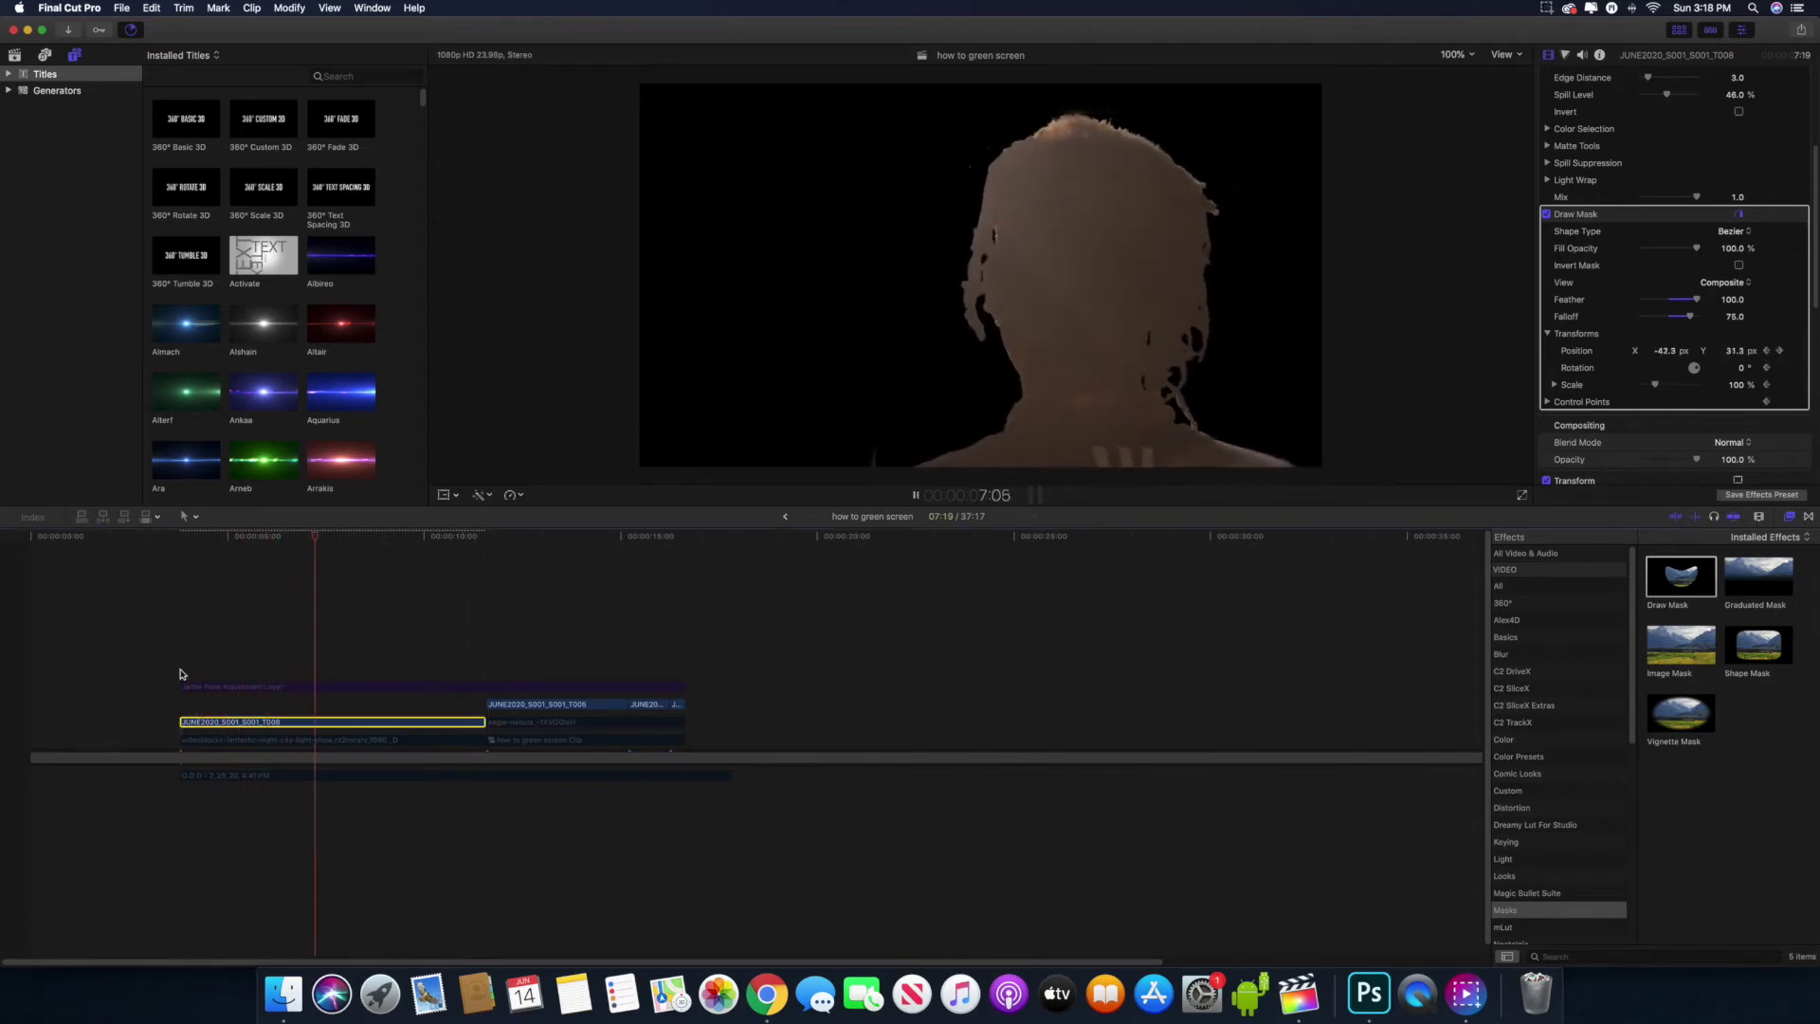
pyautogui.press('space')
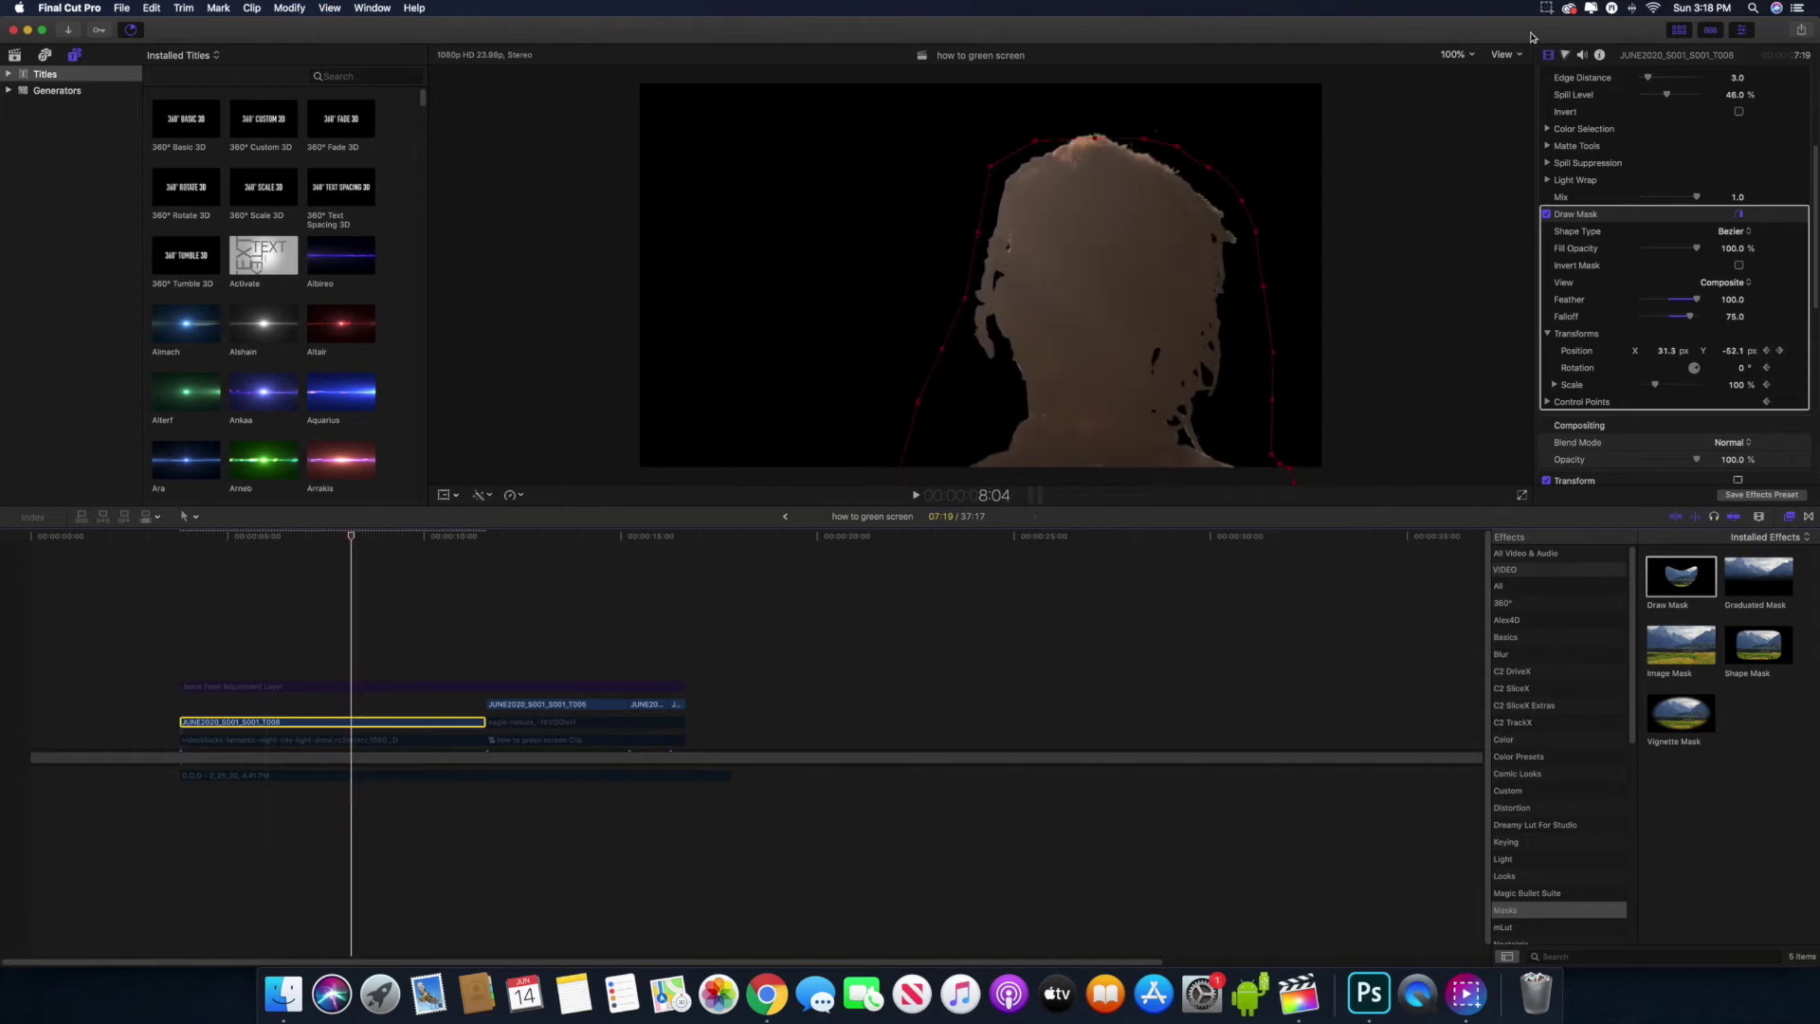
pyautogui.click(1455, 54)
pyautogui.click(1461, 165)
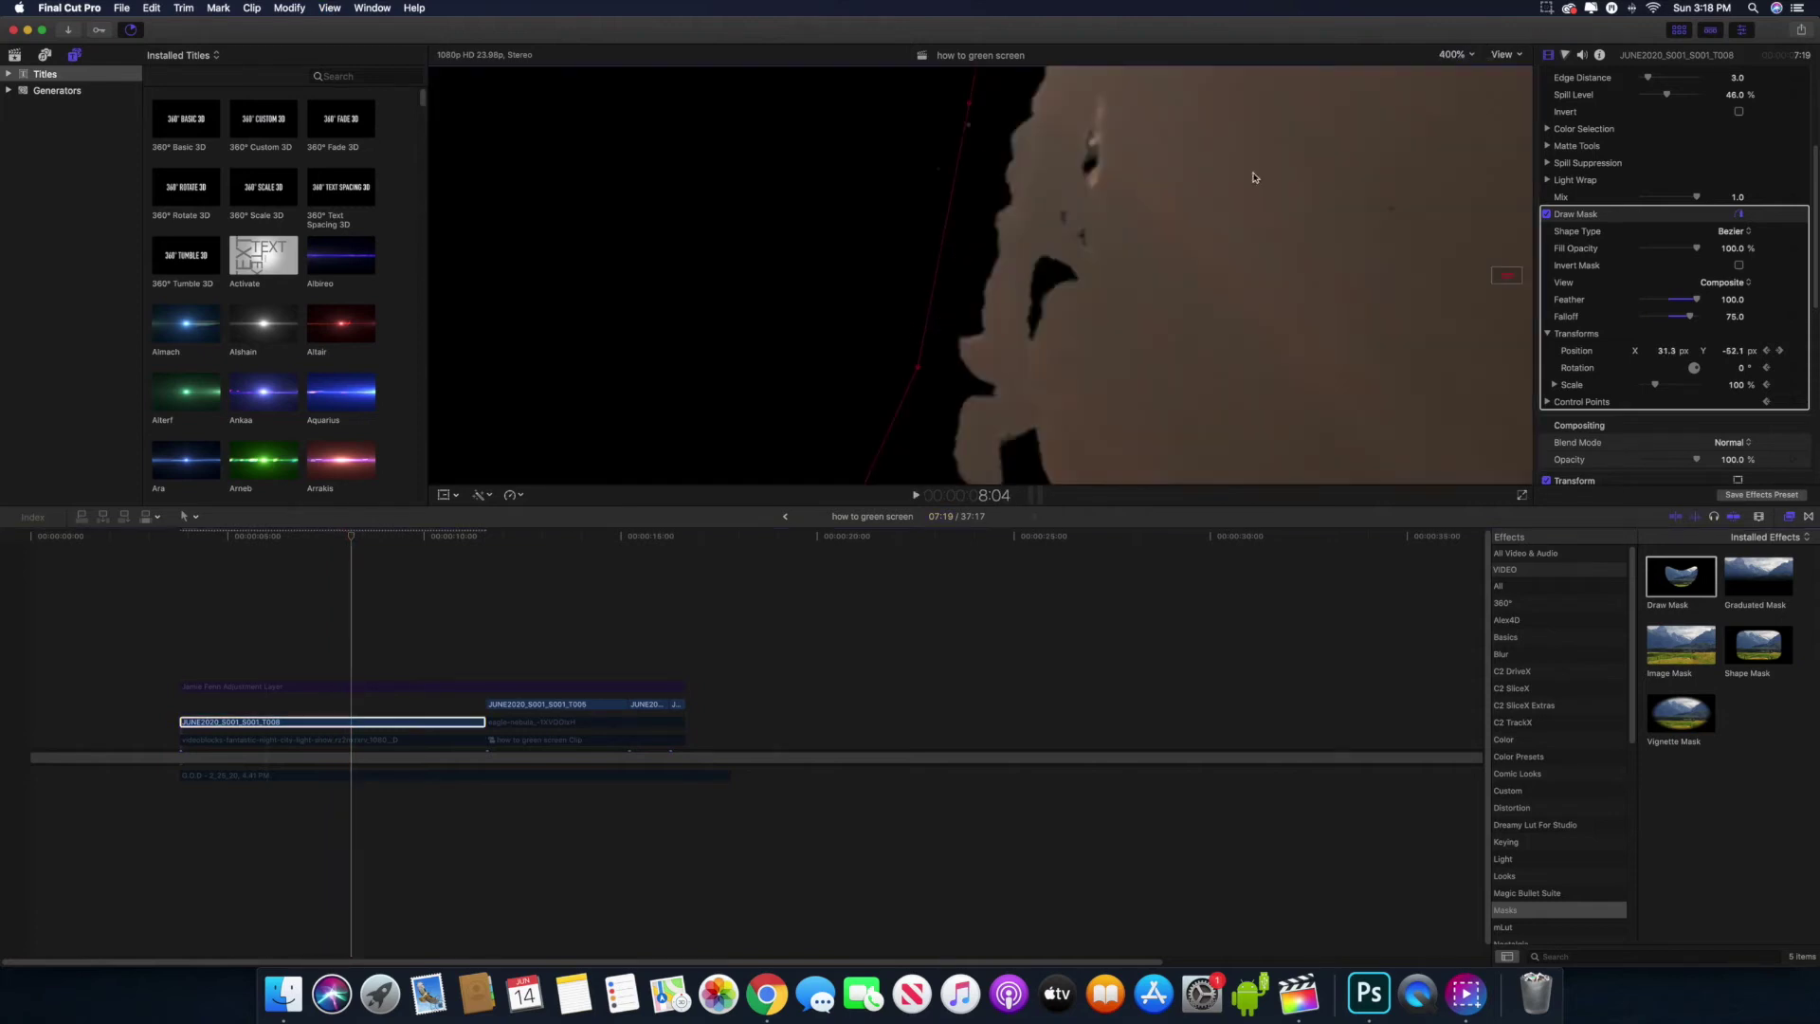
pyautogui.moveTo(1514, 275); pyautogui.dragTo(1511, 273)
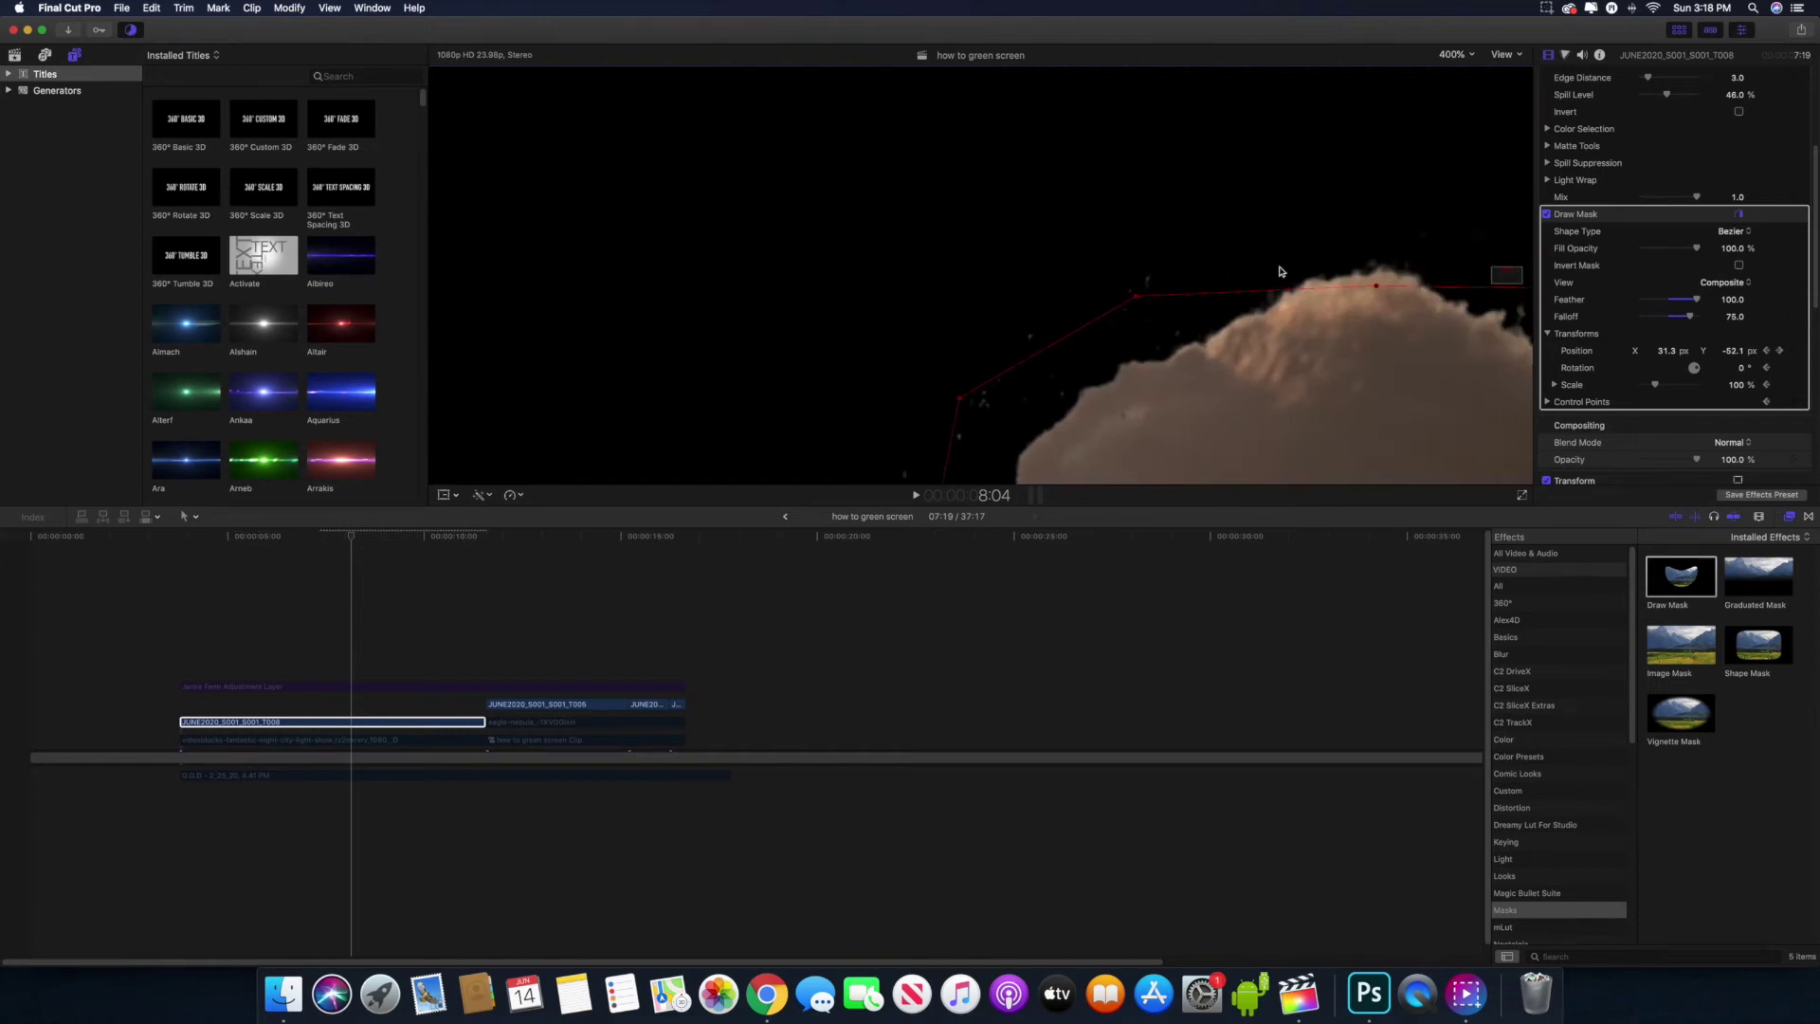
pyautogui.moveTo(1507, 276); pyautogui.dragTo(1515, 282)
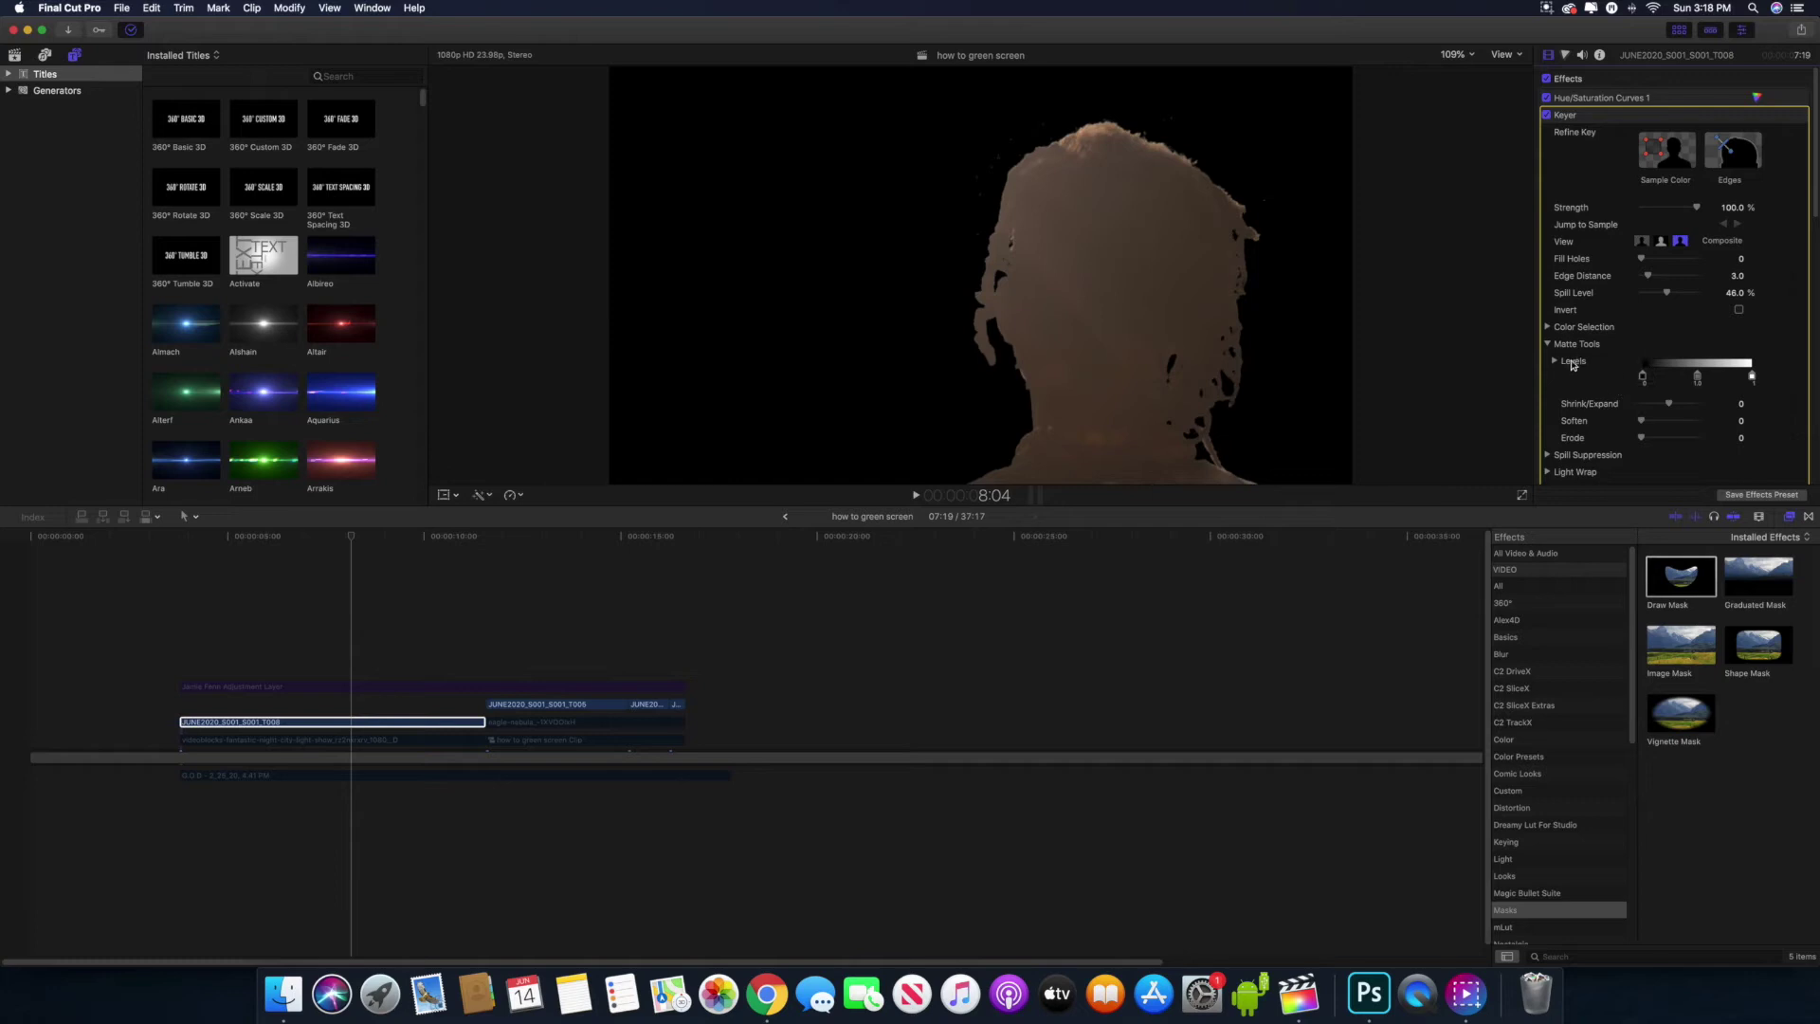
# - Tighten the Keyer's matte levels by raising the black point and lowering the white point
pyautogui.moveTo(1643, 380); pyautogui.dragTo(1667, 380)
pyautogui.moveTo(1754, 381); pyautogui.dragTo(1747, 381)
pyautogui.moveTo(1743, 382); pyautogui.dragTo(1734, 381)
# - Enable the disabled night-city background clip beneath the keyed clip
pyautogui.click(329, 740)
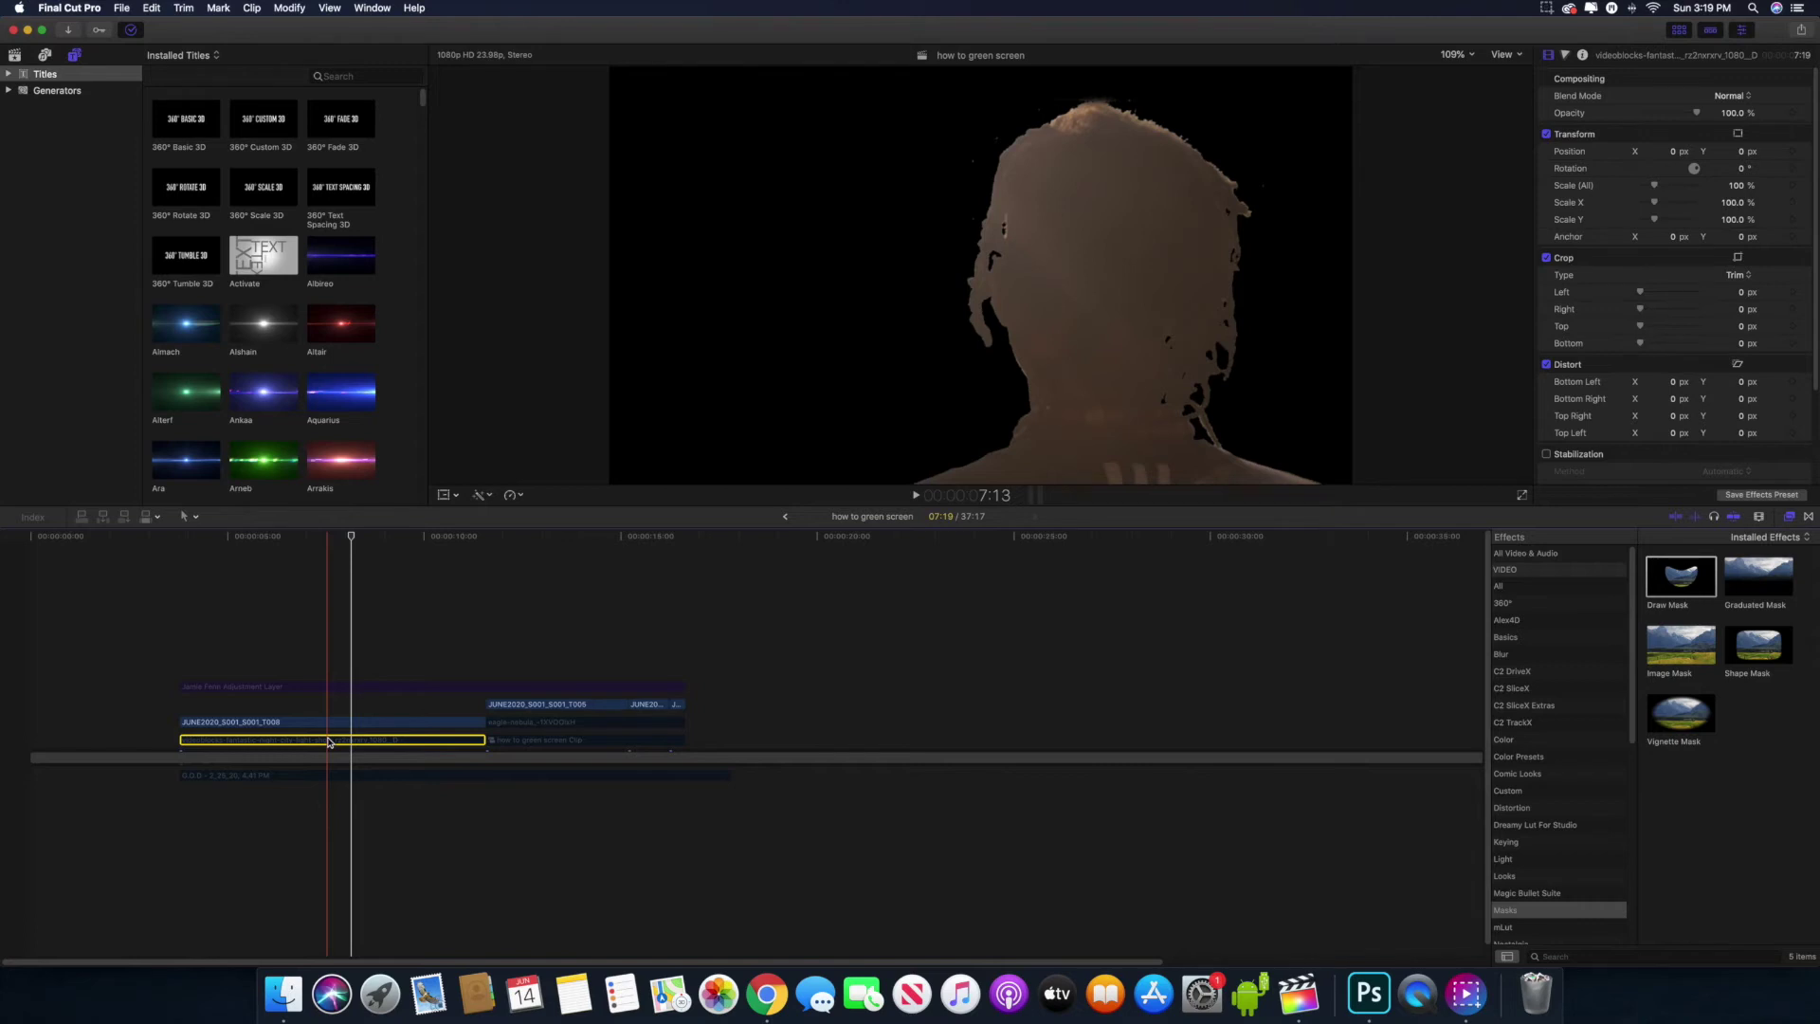
pyautogui.press('v')
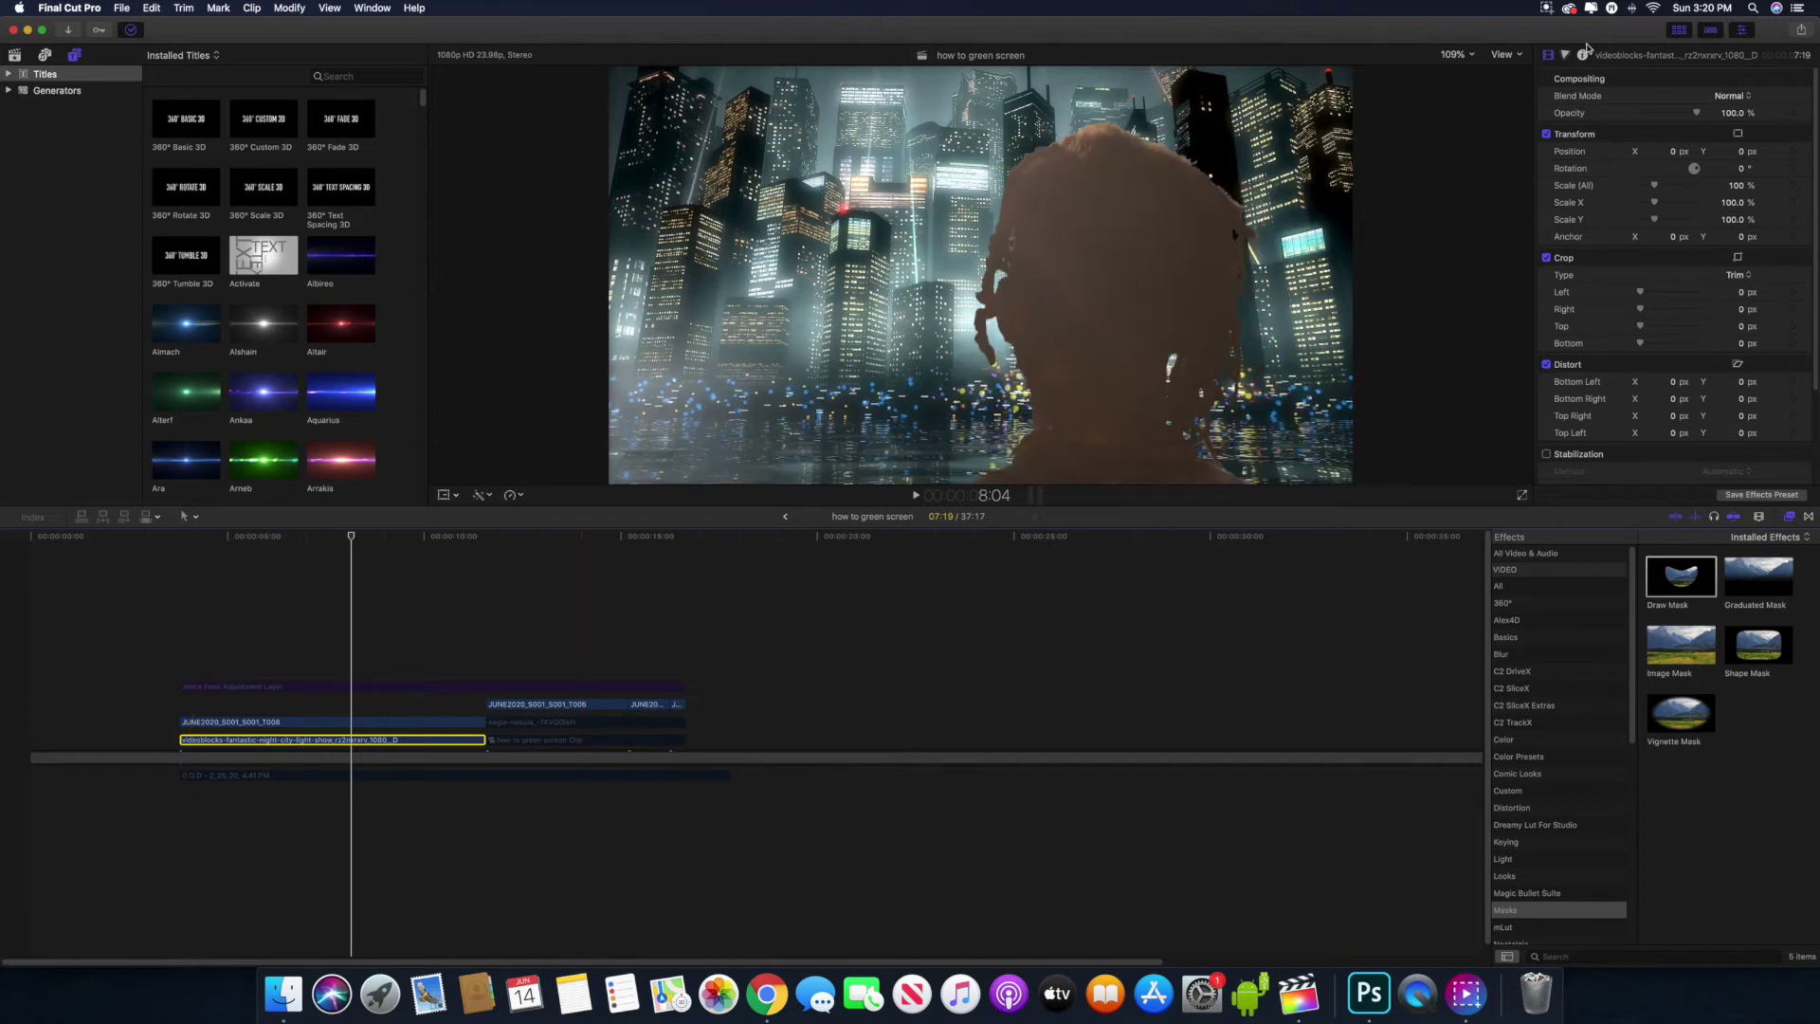
# - Add a Color Board to the keyed clip over the city and lower its shadow, midtone and highlight exposure
pyautogui.click(342, 723)
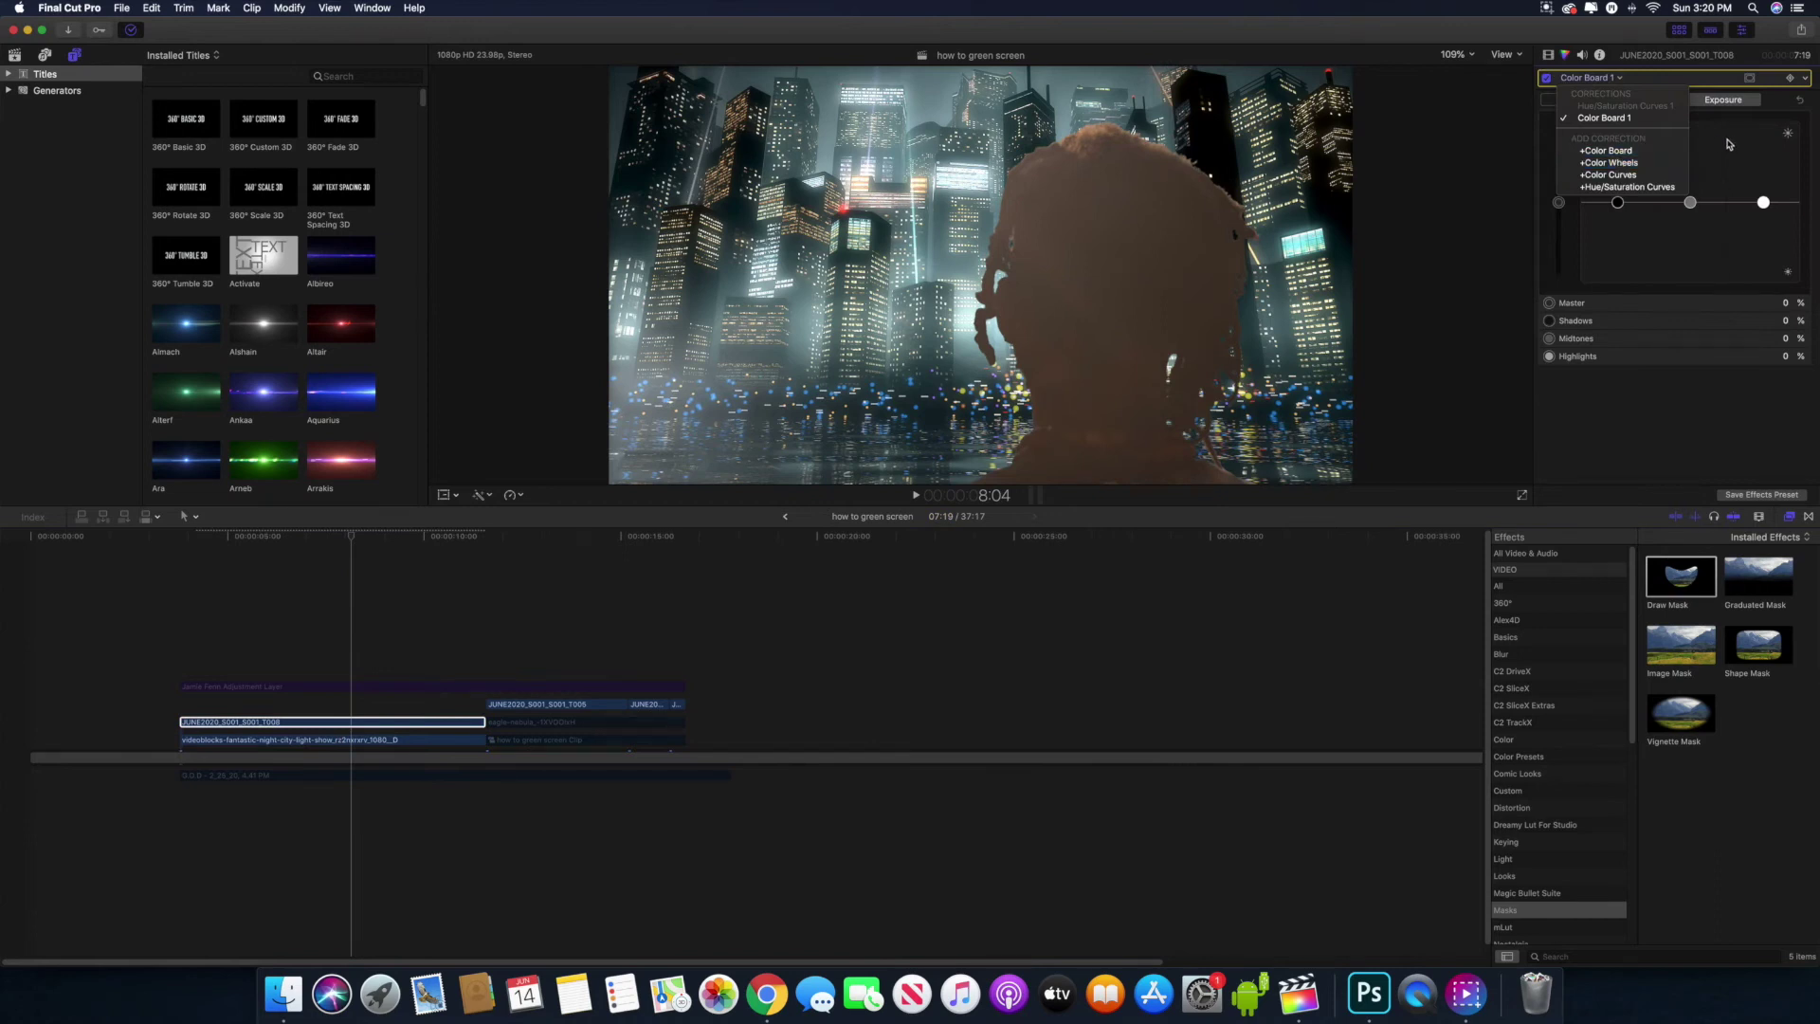
pyautogui.click(1634, 152)
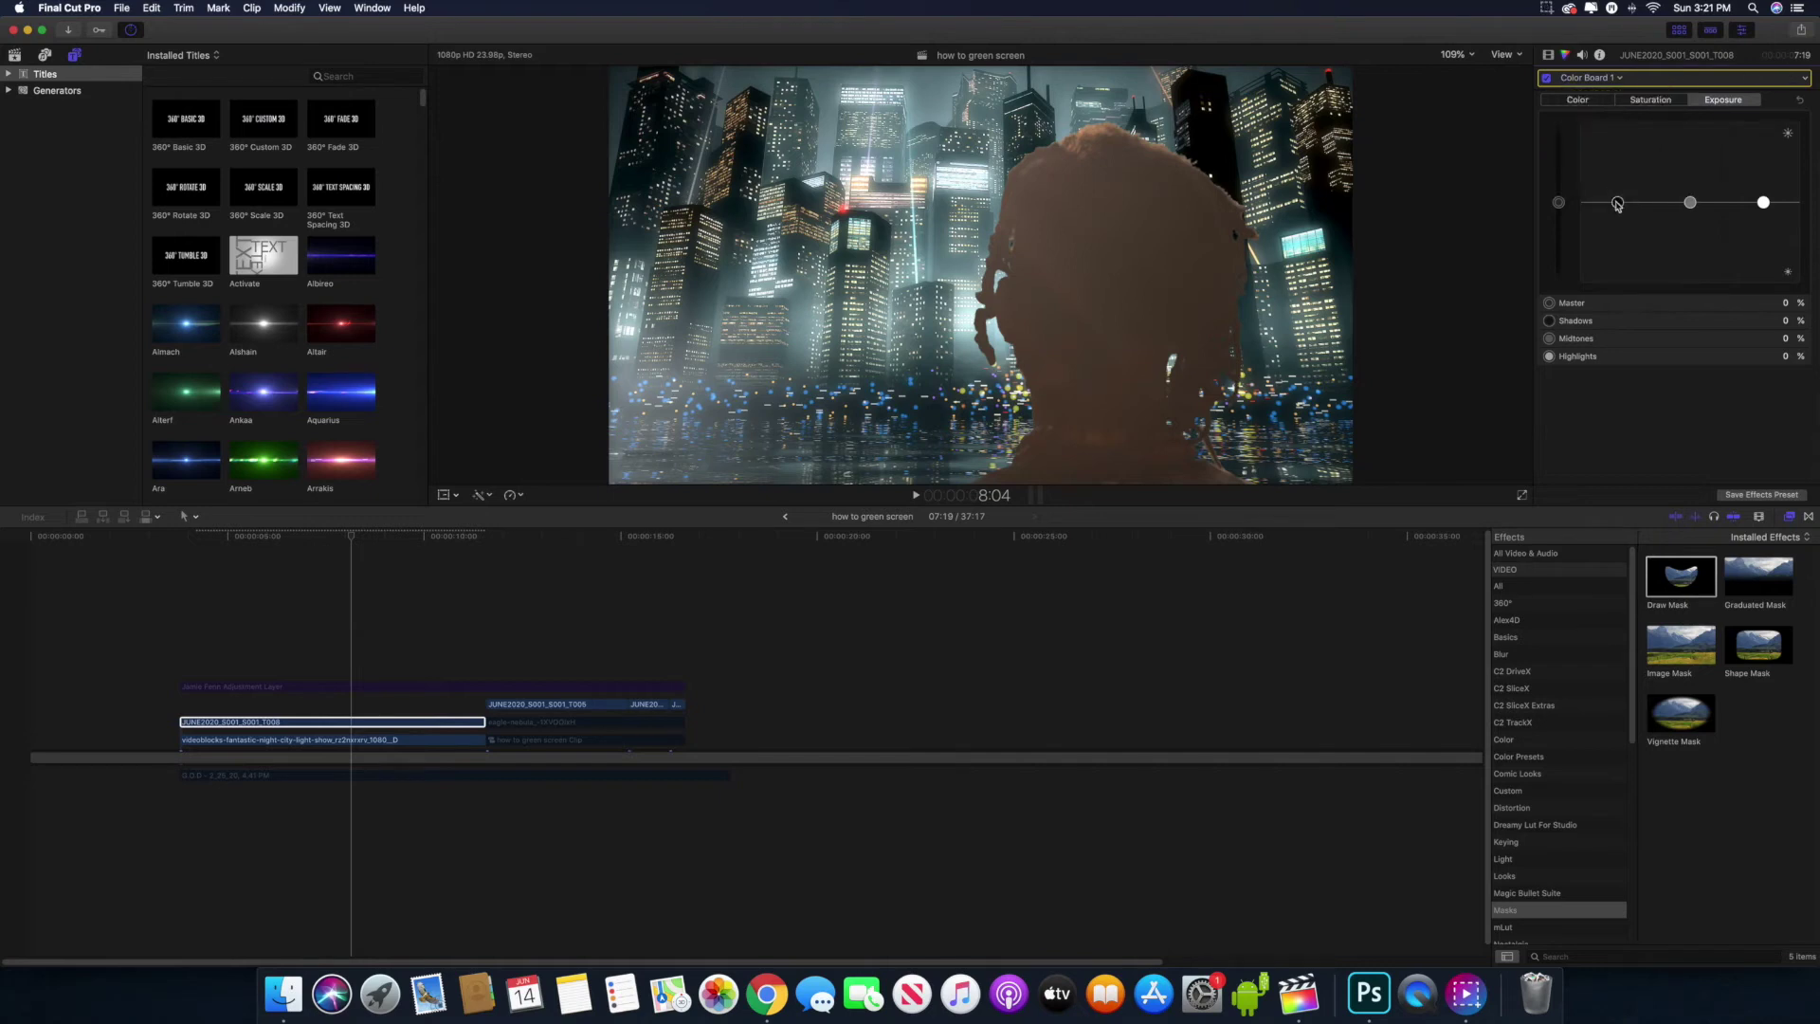
pyautogui.moveTo(1617, 202); pyautogui.dragTo(1617, 209)
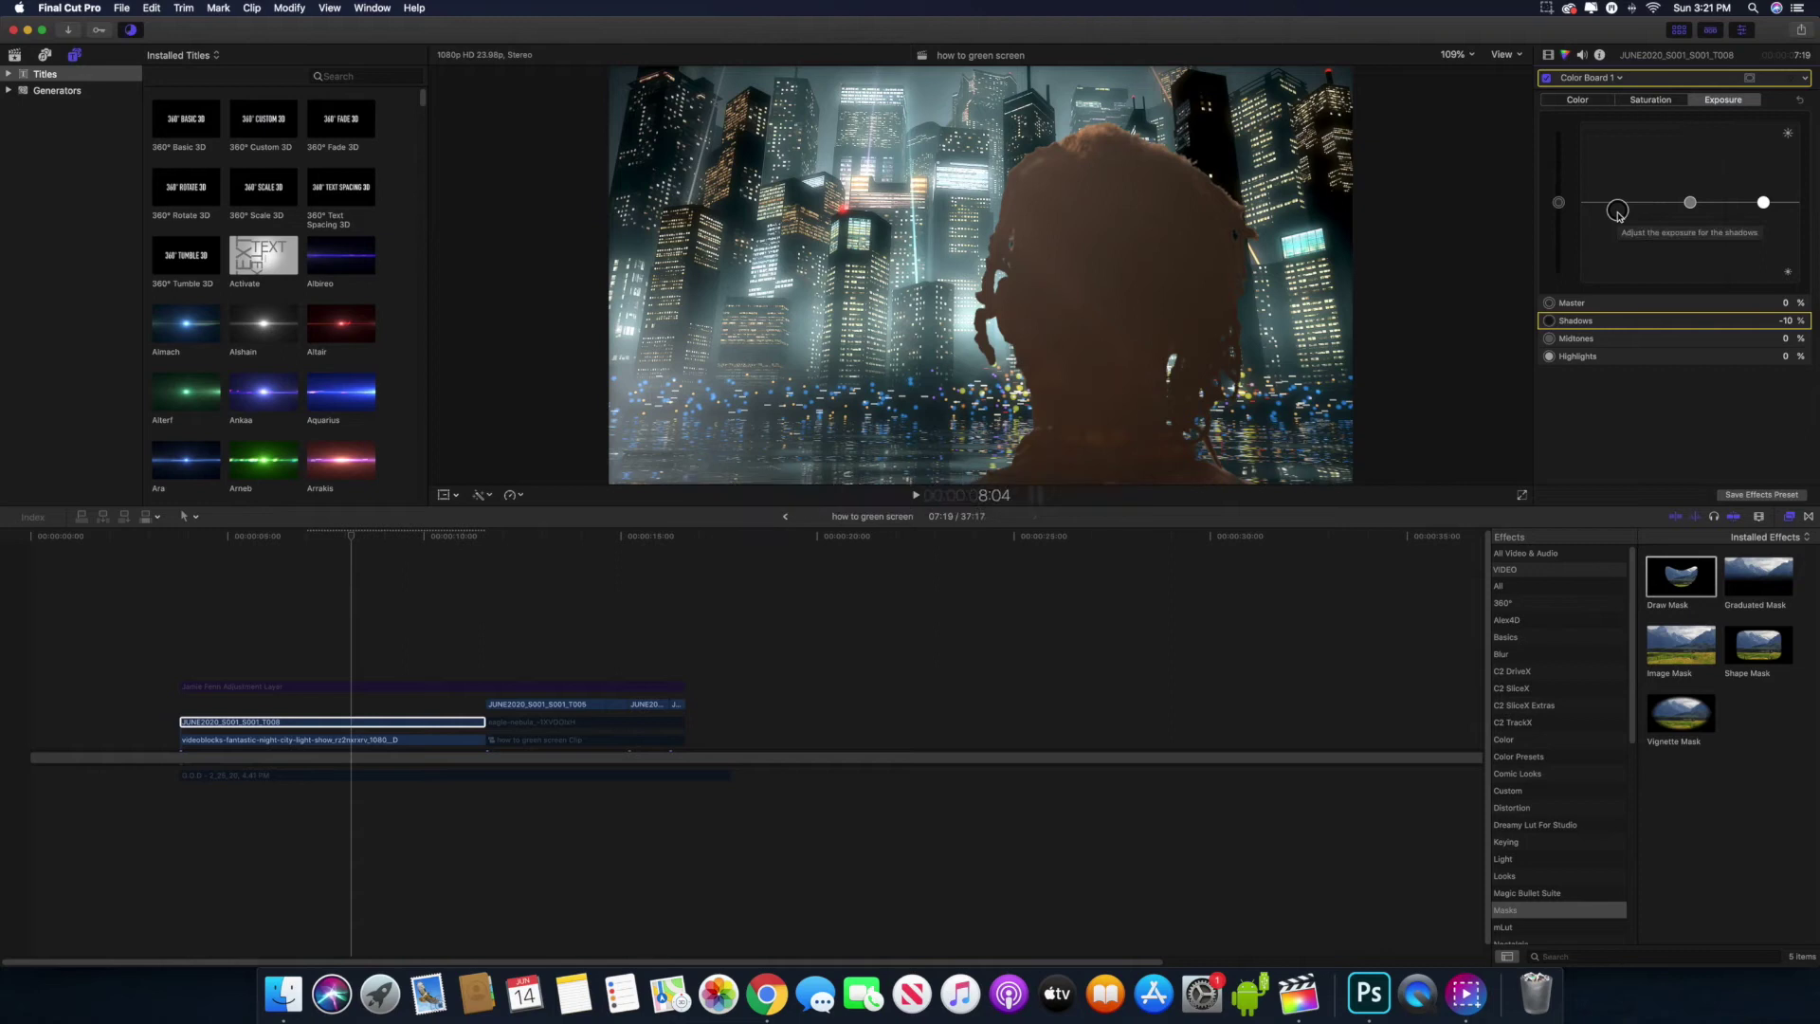
pyautogui.moveTo(1618, 212)
pyautogui.mouseDown()
pyautogui.moveTo(1621, 244)
pyautogui.moveTo(1617, 226)
pyautogui.moveTo(1690, 209)
pyautogui.moveTo(1618, 224)
pyautogui.mouseUp()
pyautogui.moveTo(1764, 202); pyautogui.dragTo(1764, 208)
pyautogui.moveTo(1690, 207); pyautogui.dragTo(1763, 219)
pyautogui.moveTo(1618, 224); pyautogui.dragTo(1691, 209)
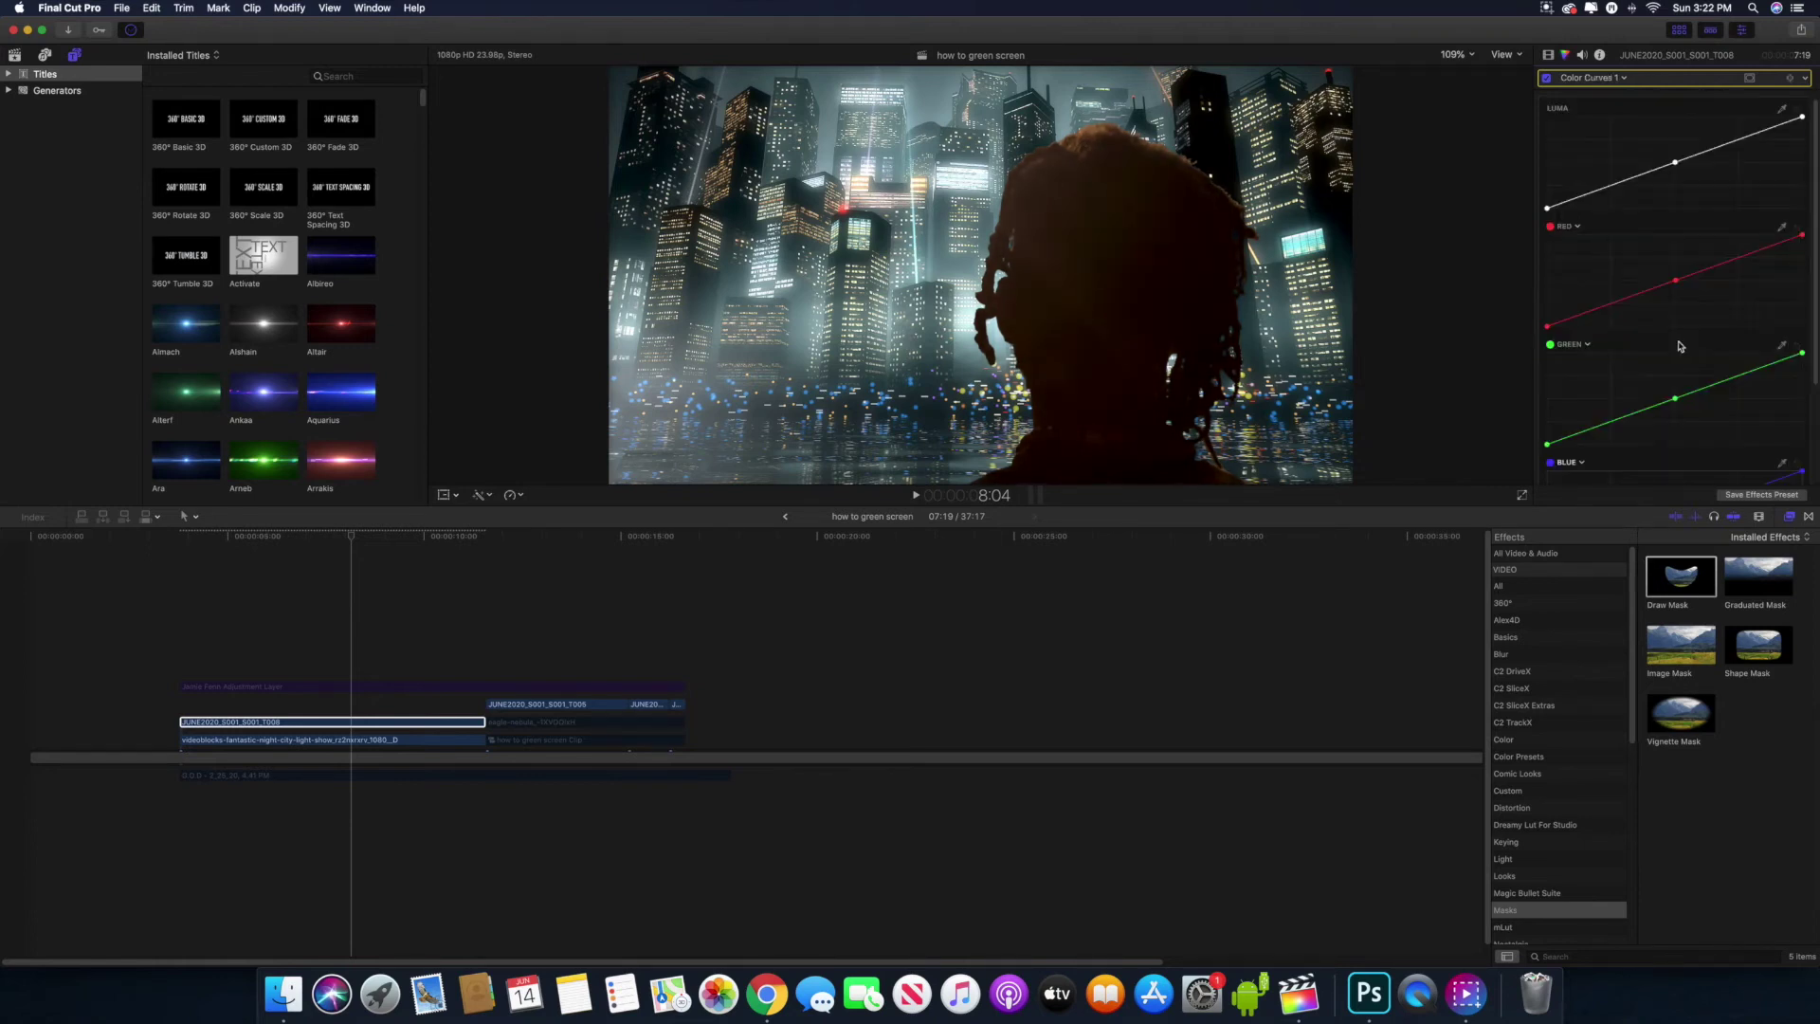
# - Shape the Color Curves luma curve by slightly raising the black point and midpoint and lowering the white point
pyautogui.scroll(2, 1679, 346)
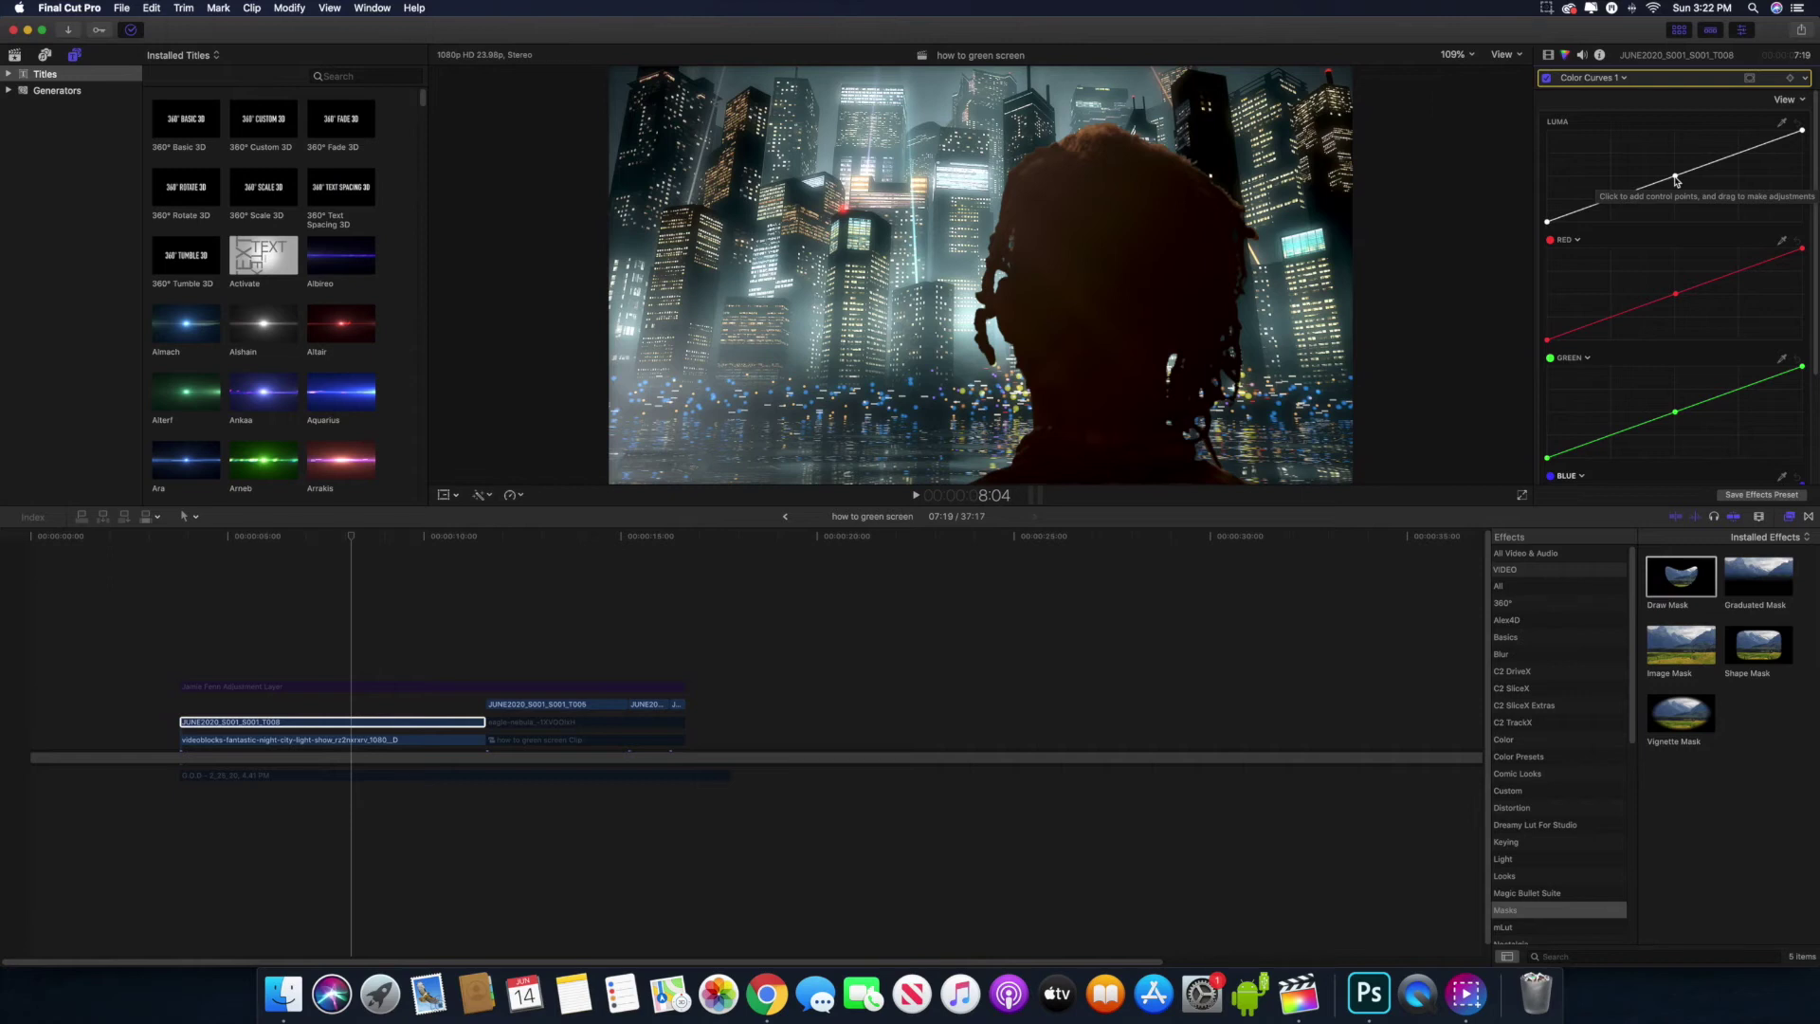
pyautogui.moveTo(1675, 178); pyautogui.dragTo(1672, 174)
pyautogui.moveTo(1547, 223); pyautogui.dragTo(1547, 219)
pyautogui.moveTo(1673, 174); pyautogui.dragTo(1671, 174)
pyautogui.moveTo(1802, 130); pyautogui.dragTo(1802, 135)
# - Return to Color Board 1 and fine-tune the exposure of the shadows, highlights and midtones
pyautogui.click(1593, 79)
pyautogui.click(1599, 107)
pyautogui.click(1724, 99)
pyautogui.click(1616, 226)
pyautogui.click(1763, 220)
pyautogui.click(1687, 216)
pyautogui.click(1618, 226)
# - Lower the midpoint of the red curve slightly in Color Curves 1
pyautogui.click(1593, 80)
pyautogui.click(1602, 134)
pyautogui.scroll(-4, 1683, 295)
pyautogui.scroll(1, 1678, 266)
pyautogui.moveTo(1674, 238); pyautogui.dragTo(1675, 242)
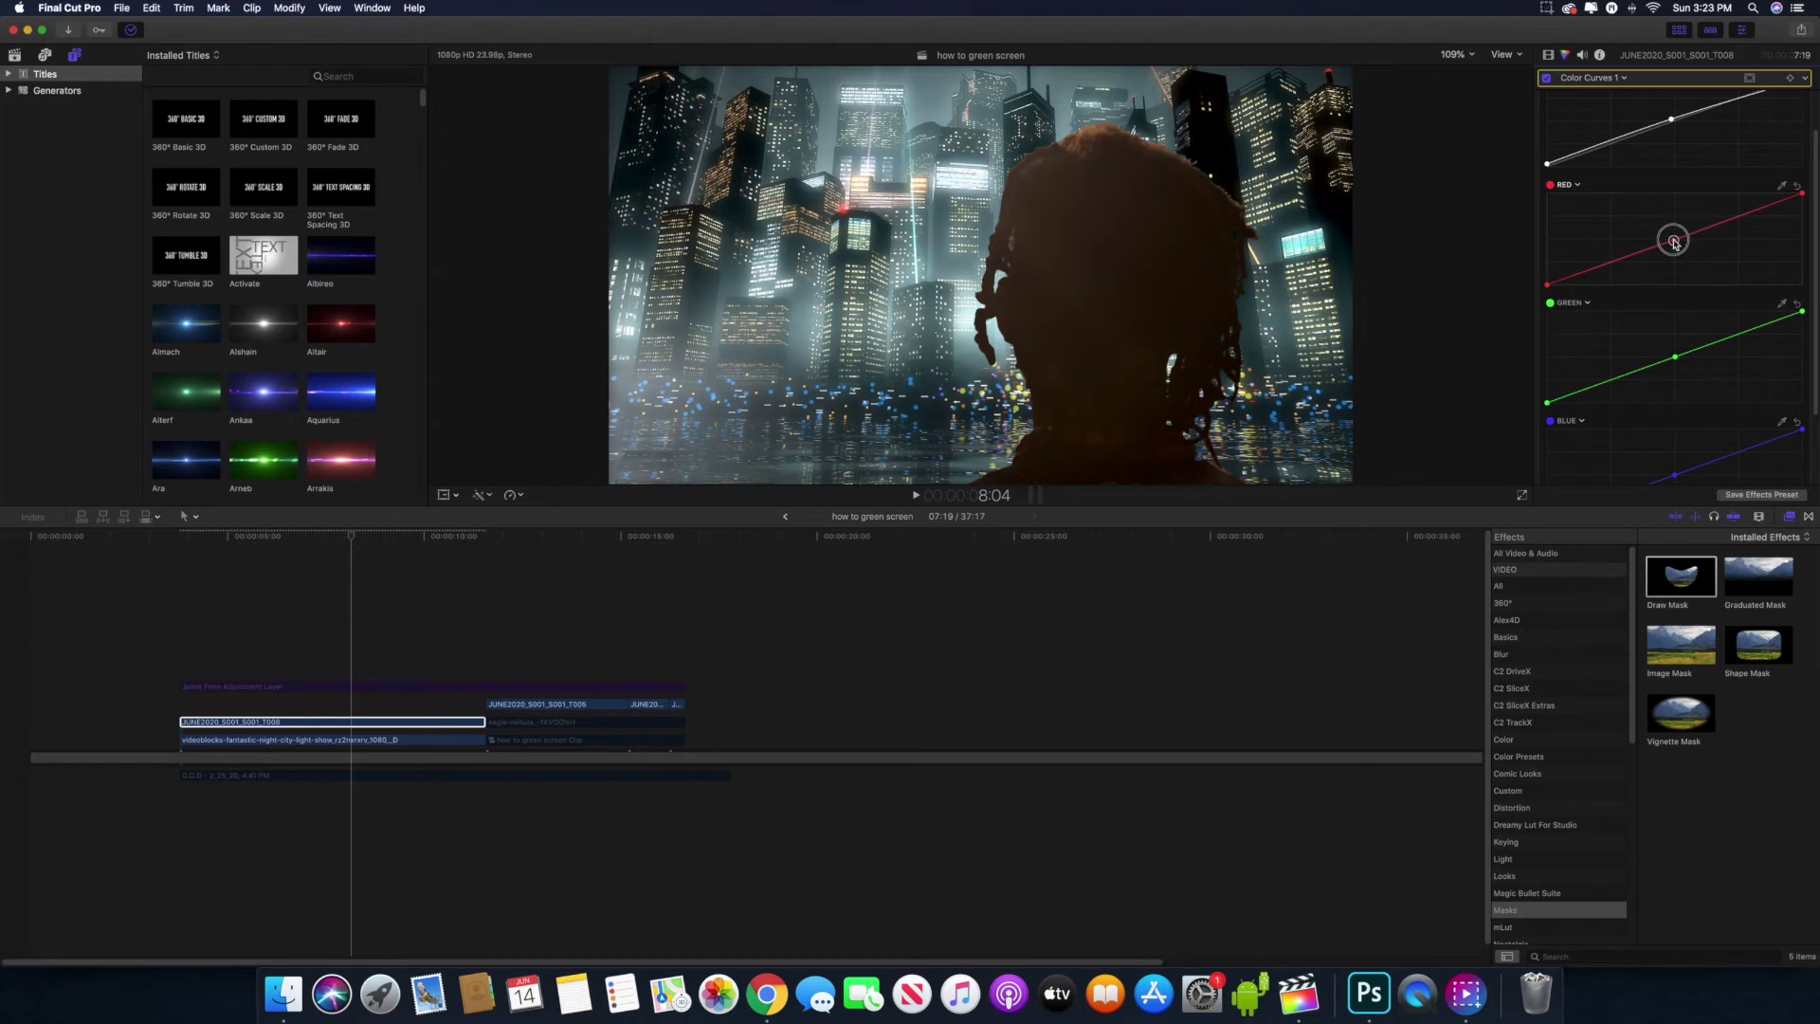
pyautogui.moveTo(1674, 240); pyautogui.dragTo(1674, 244)
# - Raise the blue curve's midpoint and black point slightly to tint the subject cooler
pyautogui.scroll(-4, 1676, 251)
pyautogui.moveTo(1675, 381); pyautogui.dragTo(1675, 371)
pyautogui.moveTo(1547, 426); pyautogui.dragTo(1544, 424)
pyautogui.moveTo(1674, 374); pyautogui.dragTo(1674, 377)
pyautogui.moveTo(1547, 424); pyautogui.dragTo(1546, 425)
pyautogui.moveTo(1674, 377); pyautogui.dragTo(1674, 379)
# - Shift the red curve's midpoint slightly toward the highlights to reduce the red further
pyautogui.scroll(4, 1677, 332)
pyautogui.moveTo(1675, 244); pyautogui.dragTo(1683, 242)
pyautogui.scroll(-1, 1678, 284)
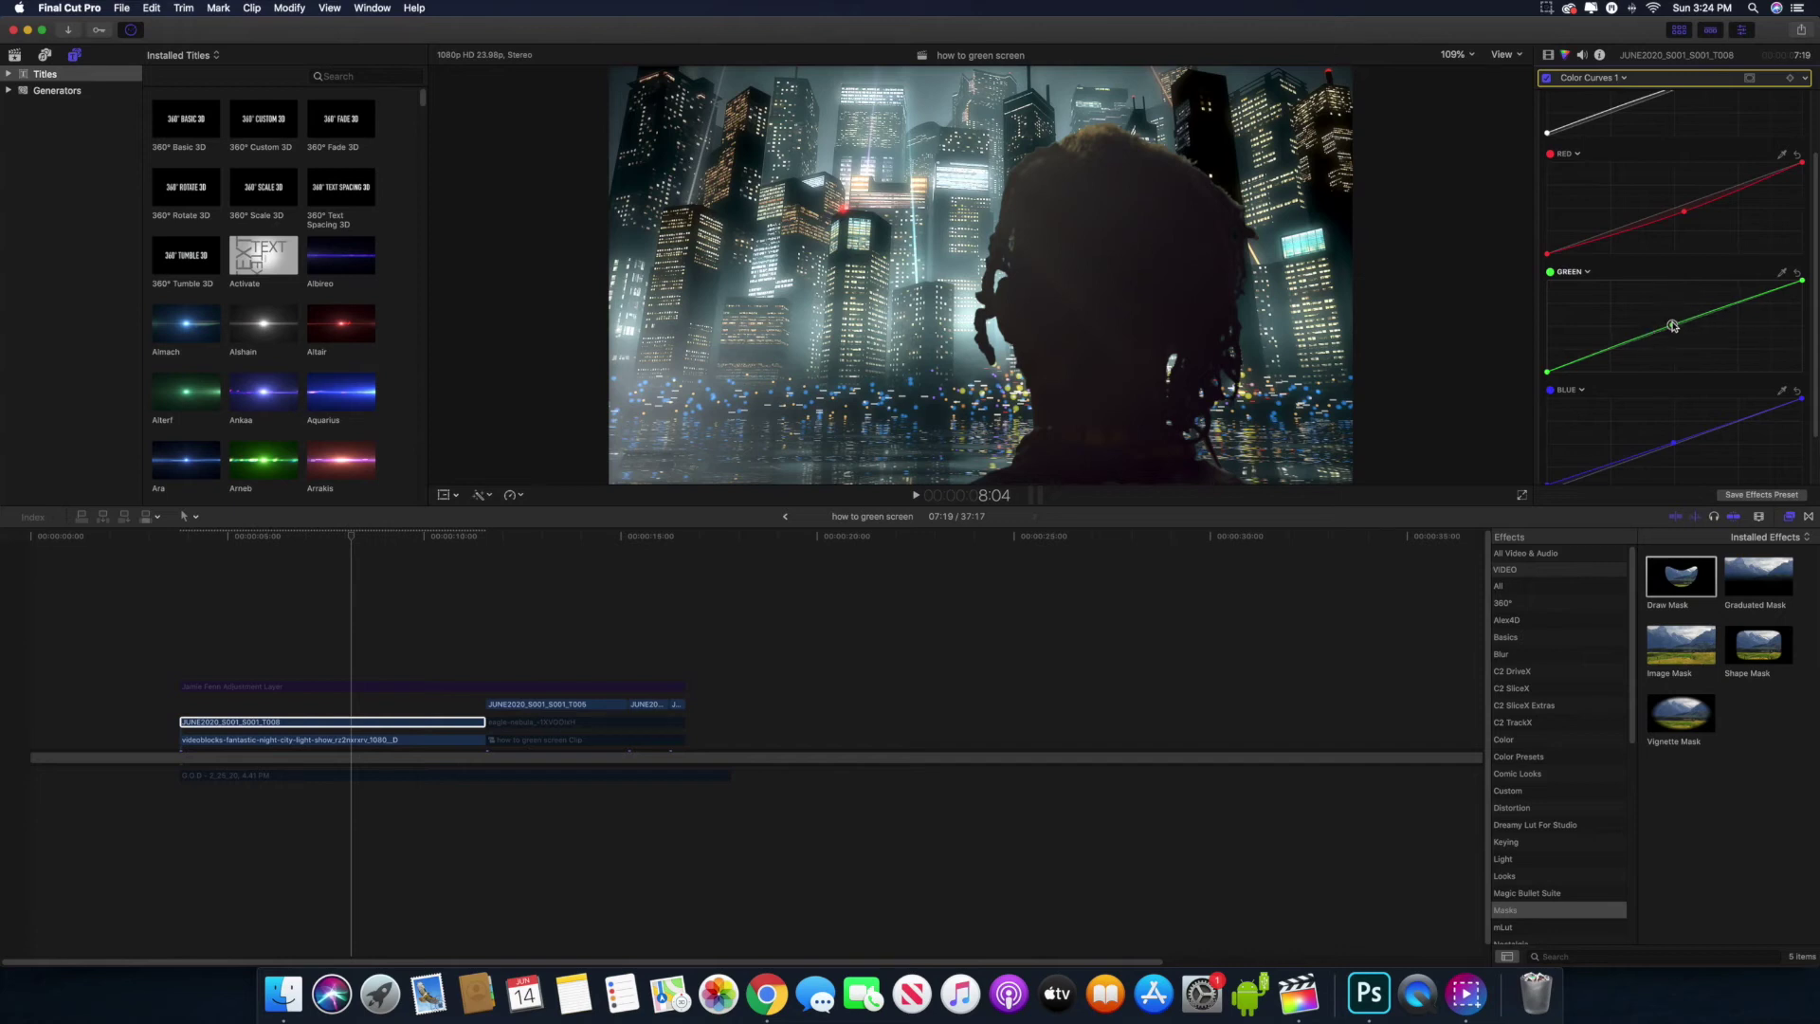
pyautogui.scroll(3, 1672, 325)
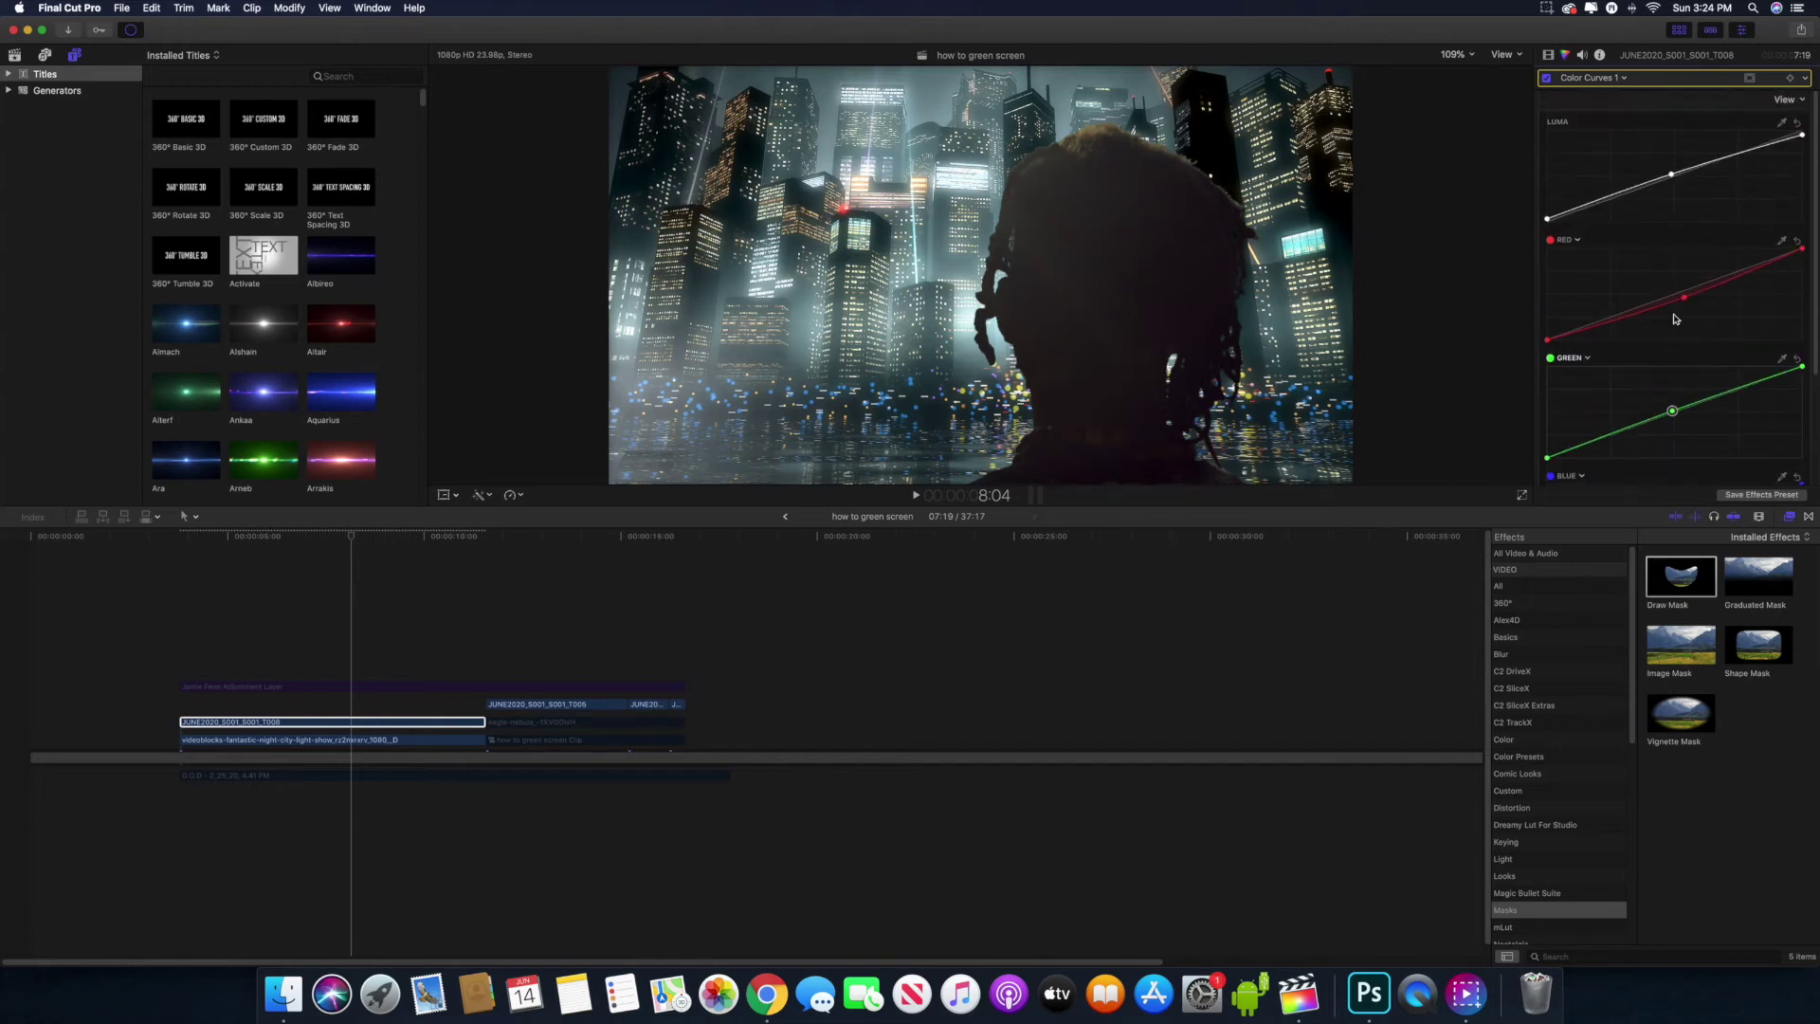
# - Switch Color Board 1 and Color Curves 1 off and back on to compare the subject with and without grading
pyautogui.click(1548, 55)
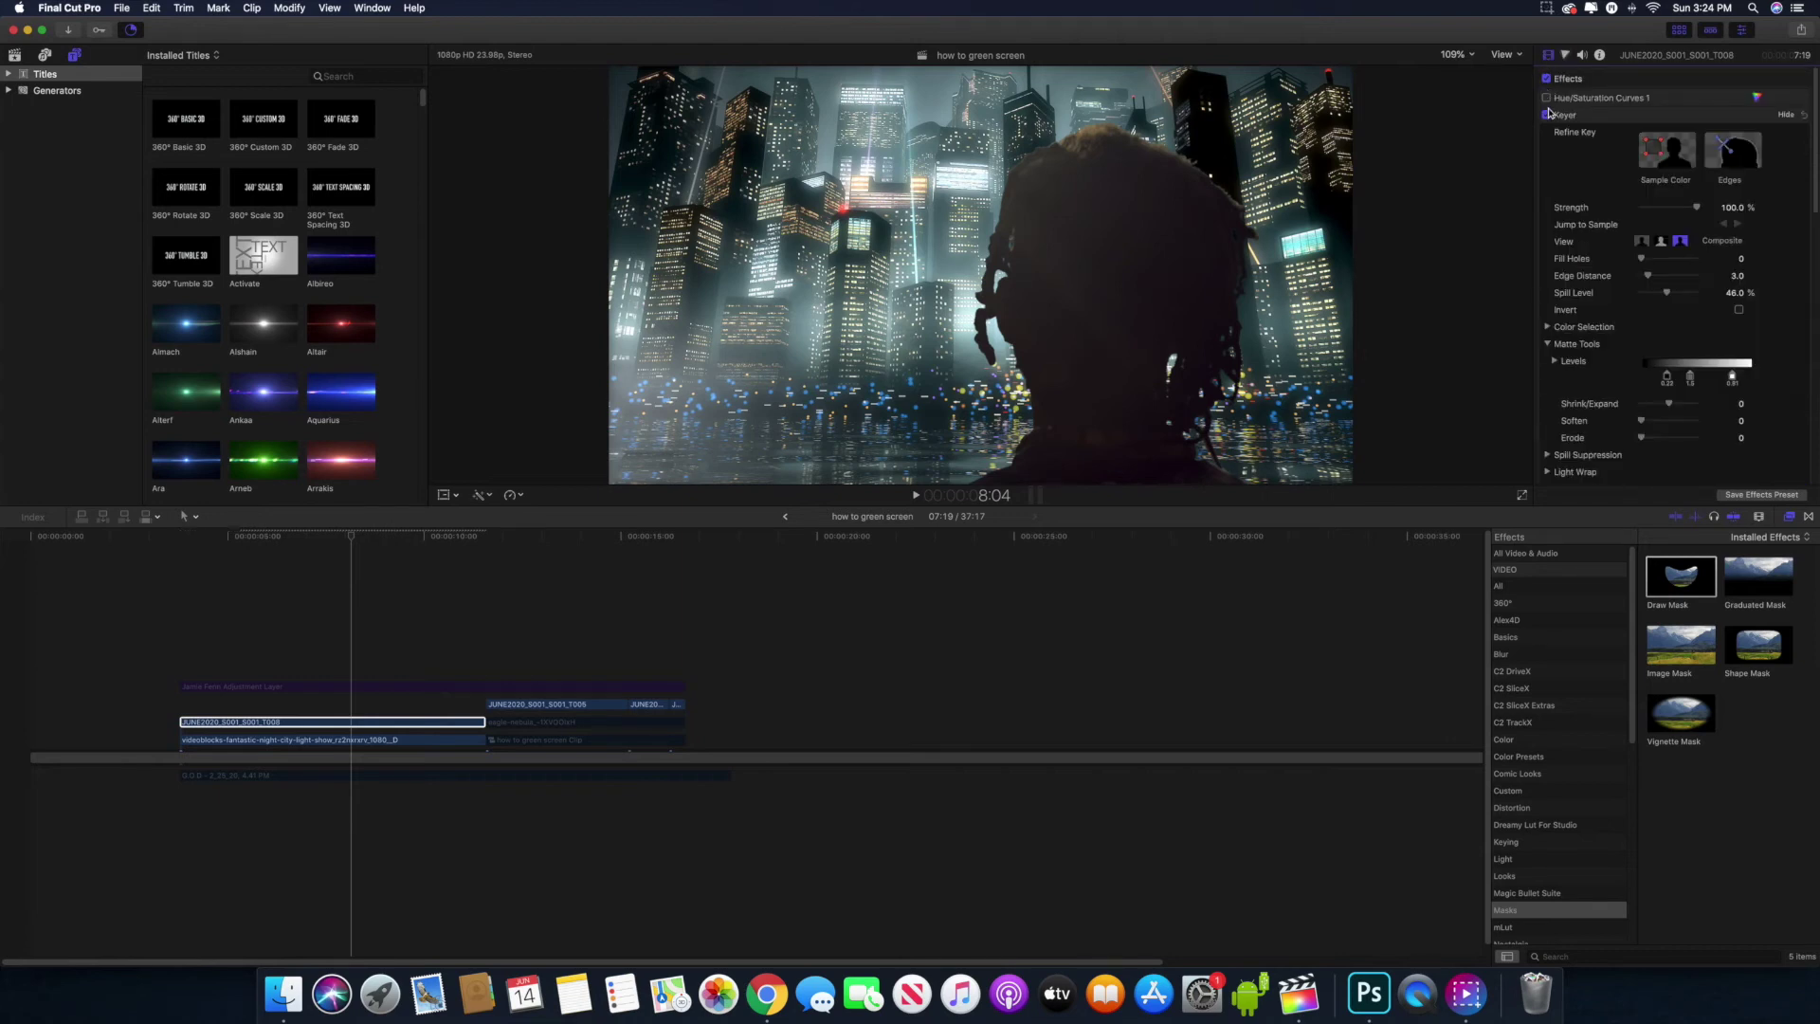
pyautogui.click(1565, 52)
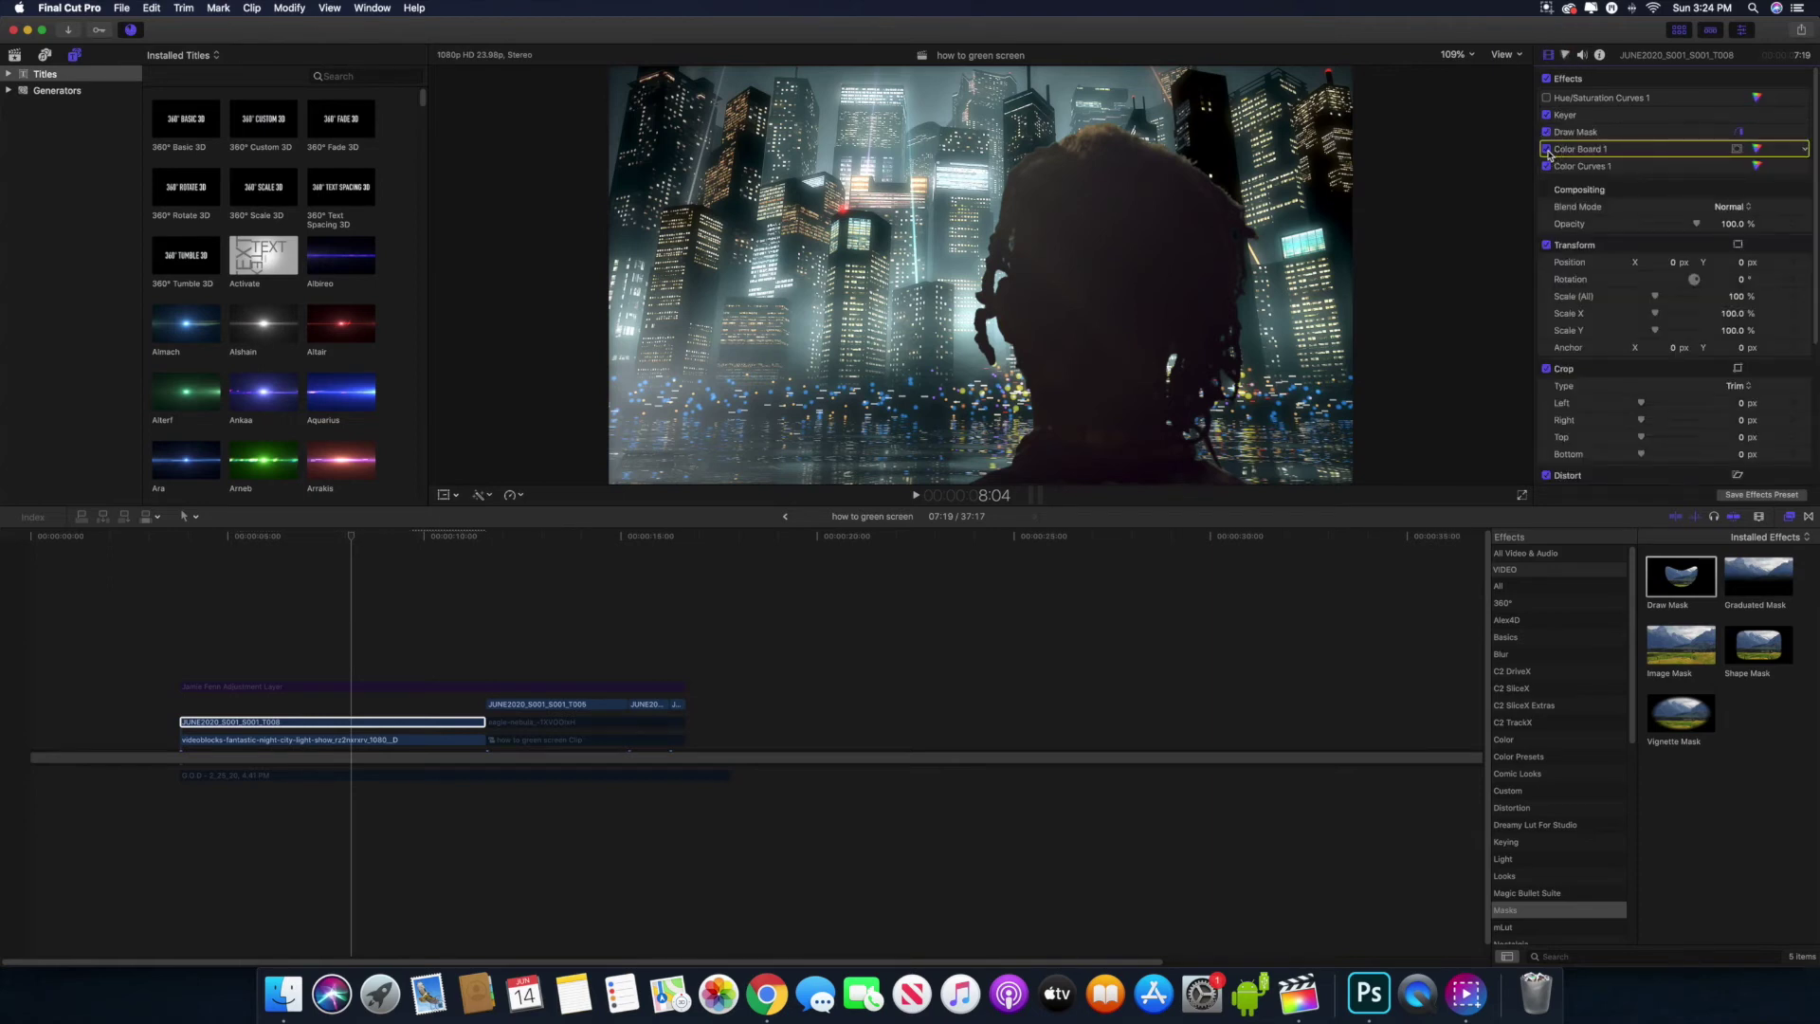
pyautogui.click(1547, 149)
pyautogui.click(1547, 167)
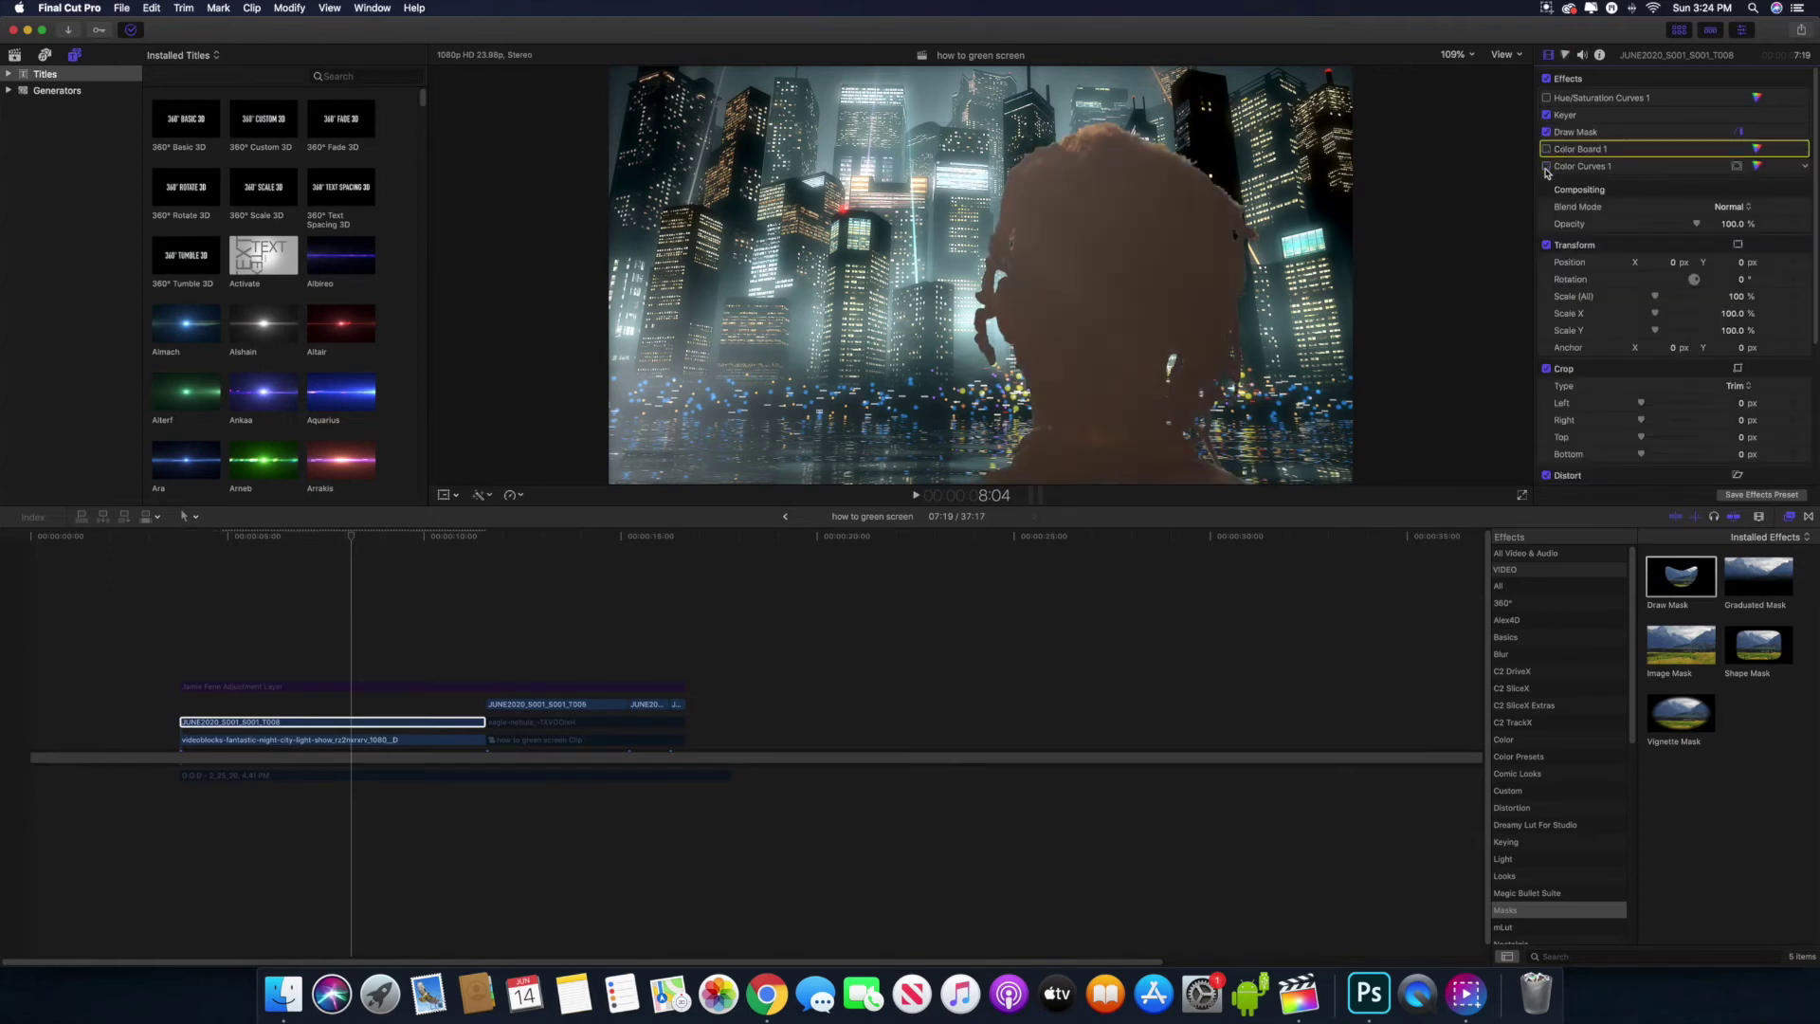
pyautogui.click(1547, 150)
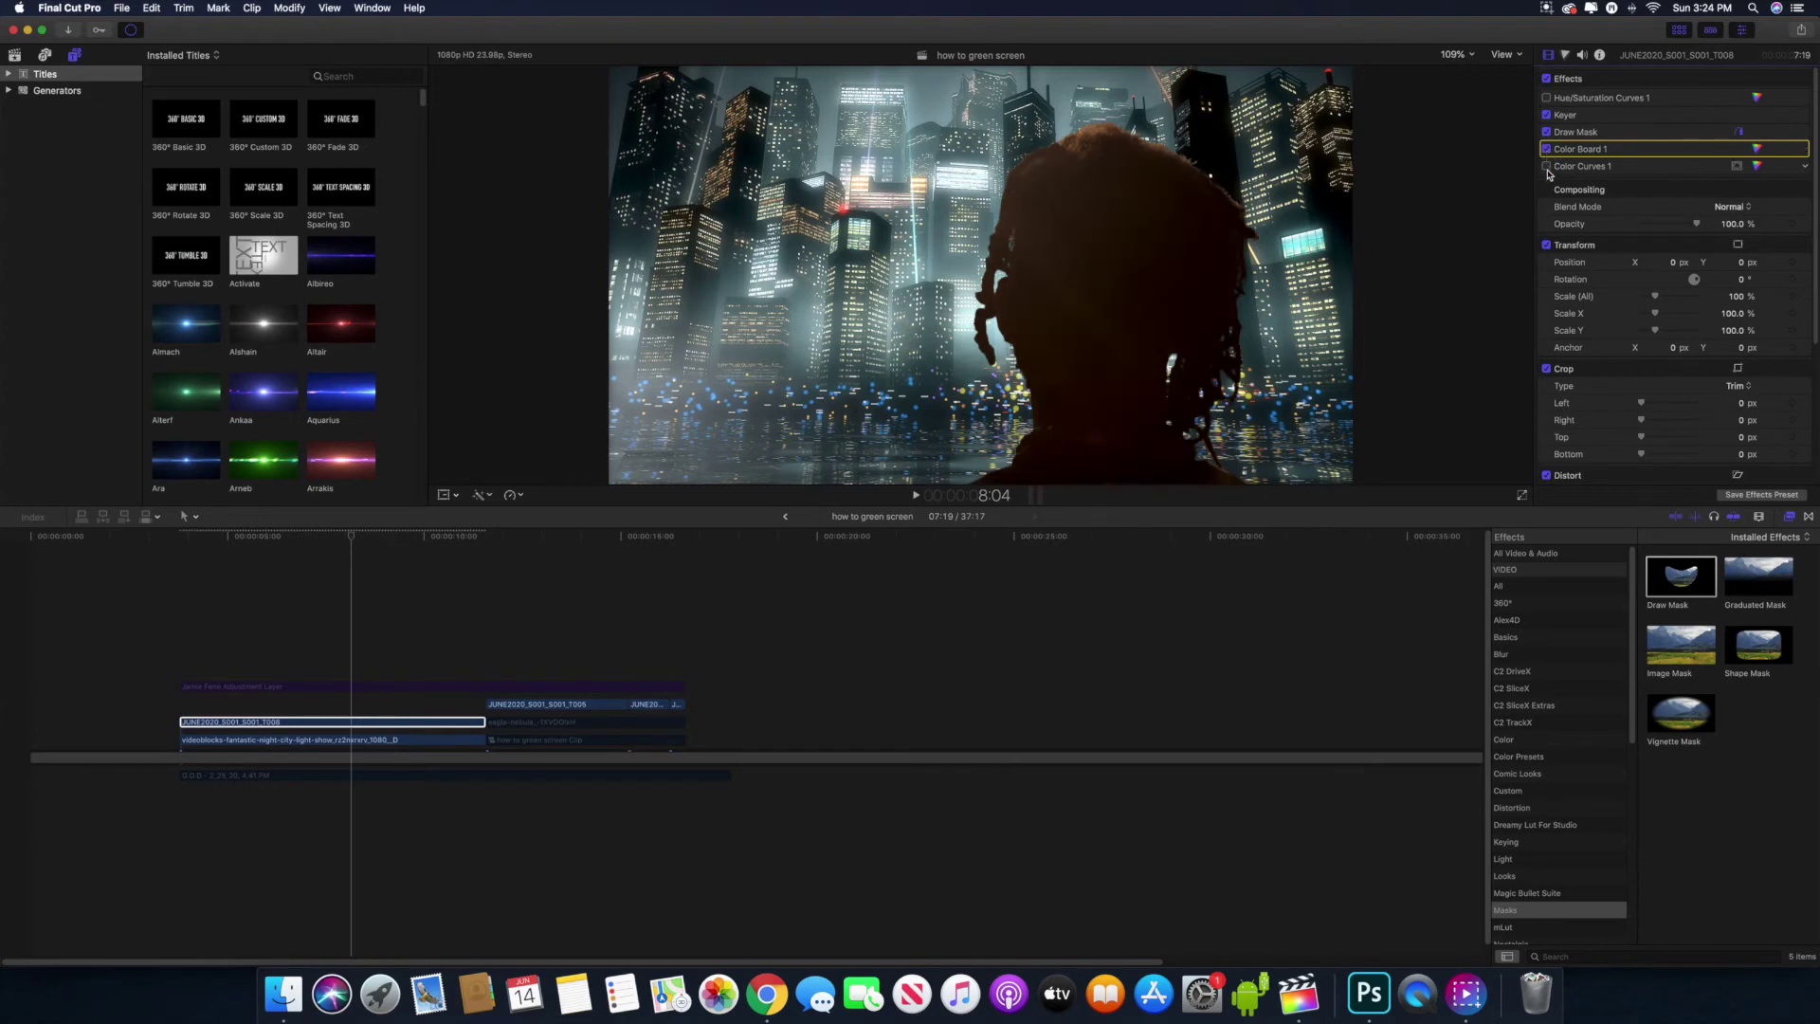
pyautogui.click(1547, 167)
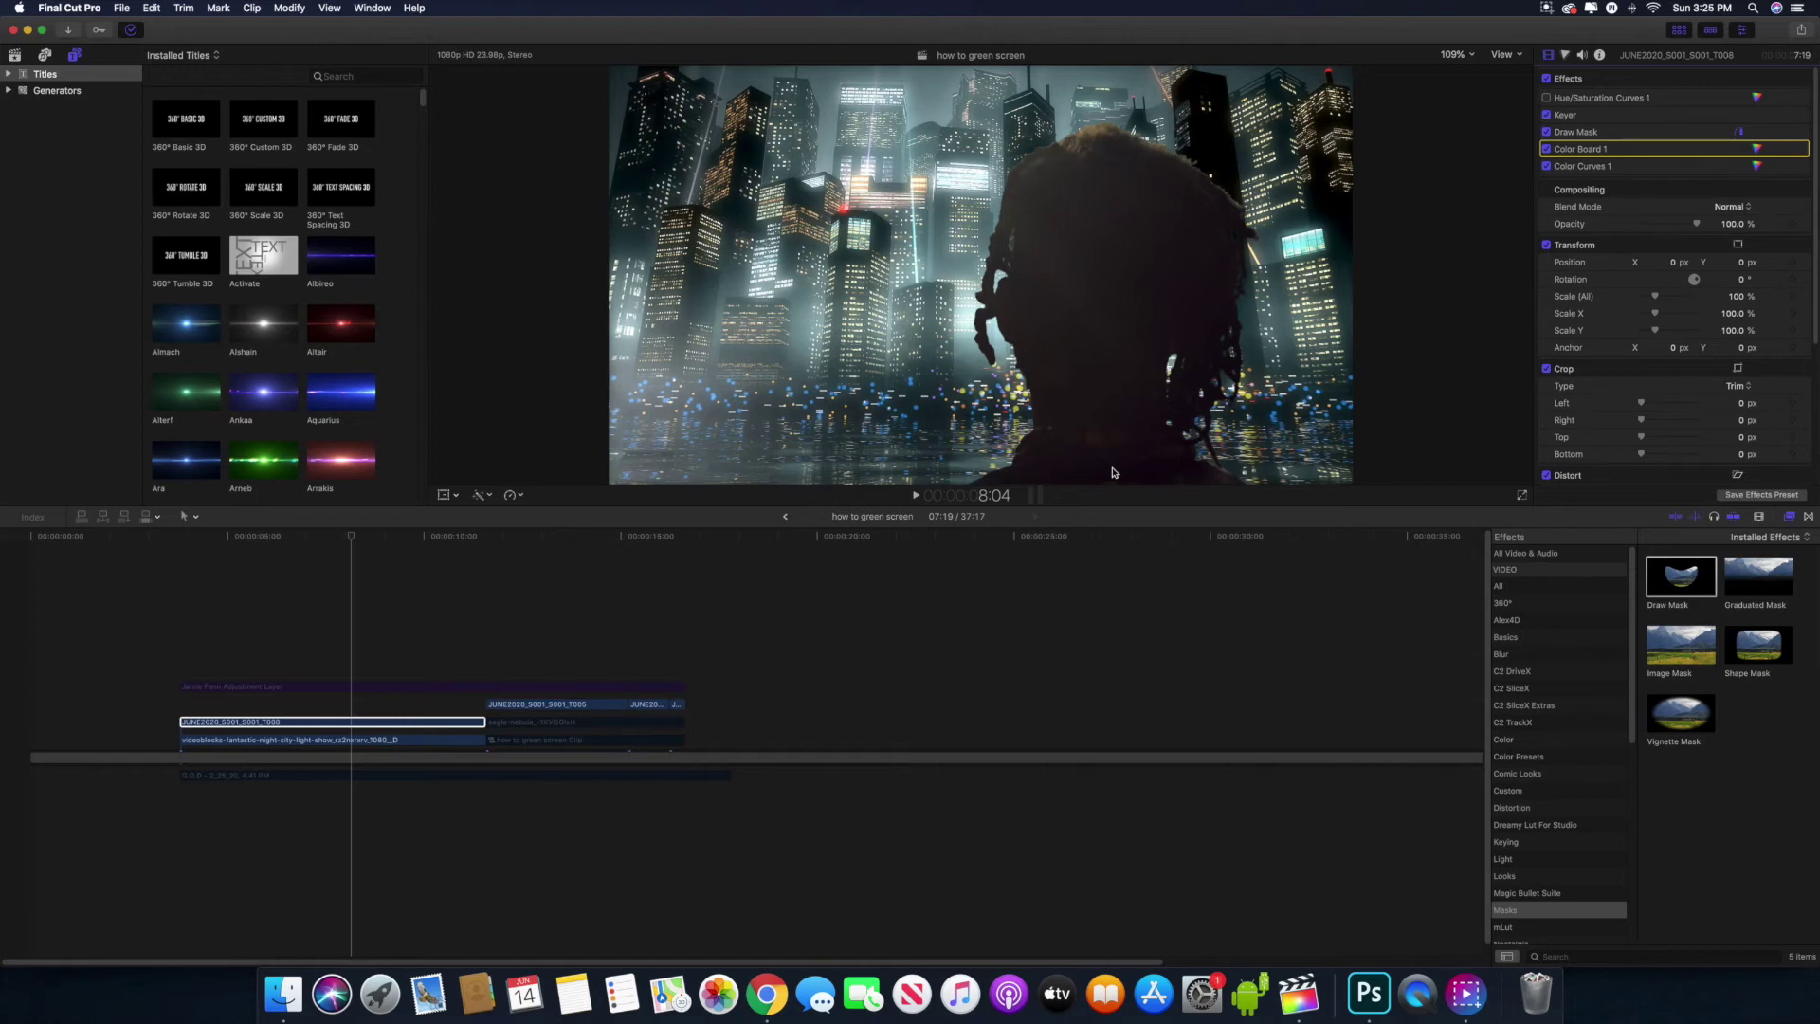
# - Select the adjustment layer above the clips, toggle its uni.RetroGrade effect and show that effect's settings
pyautogui.click(316, 686)
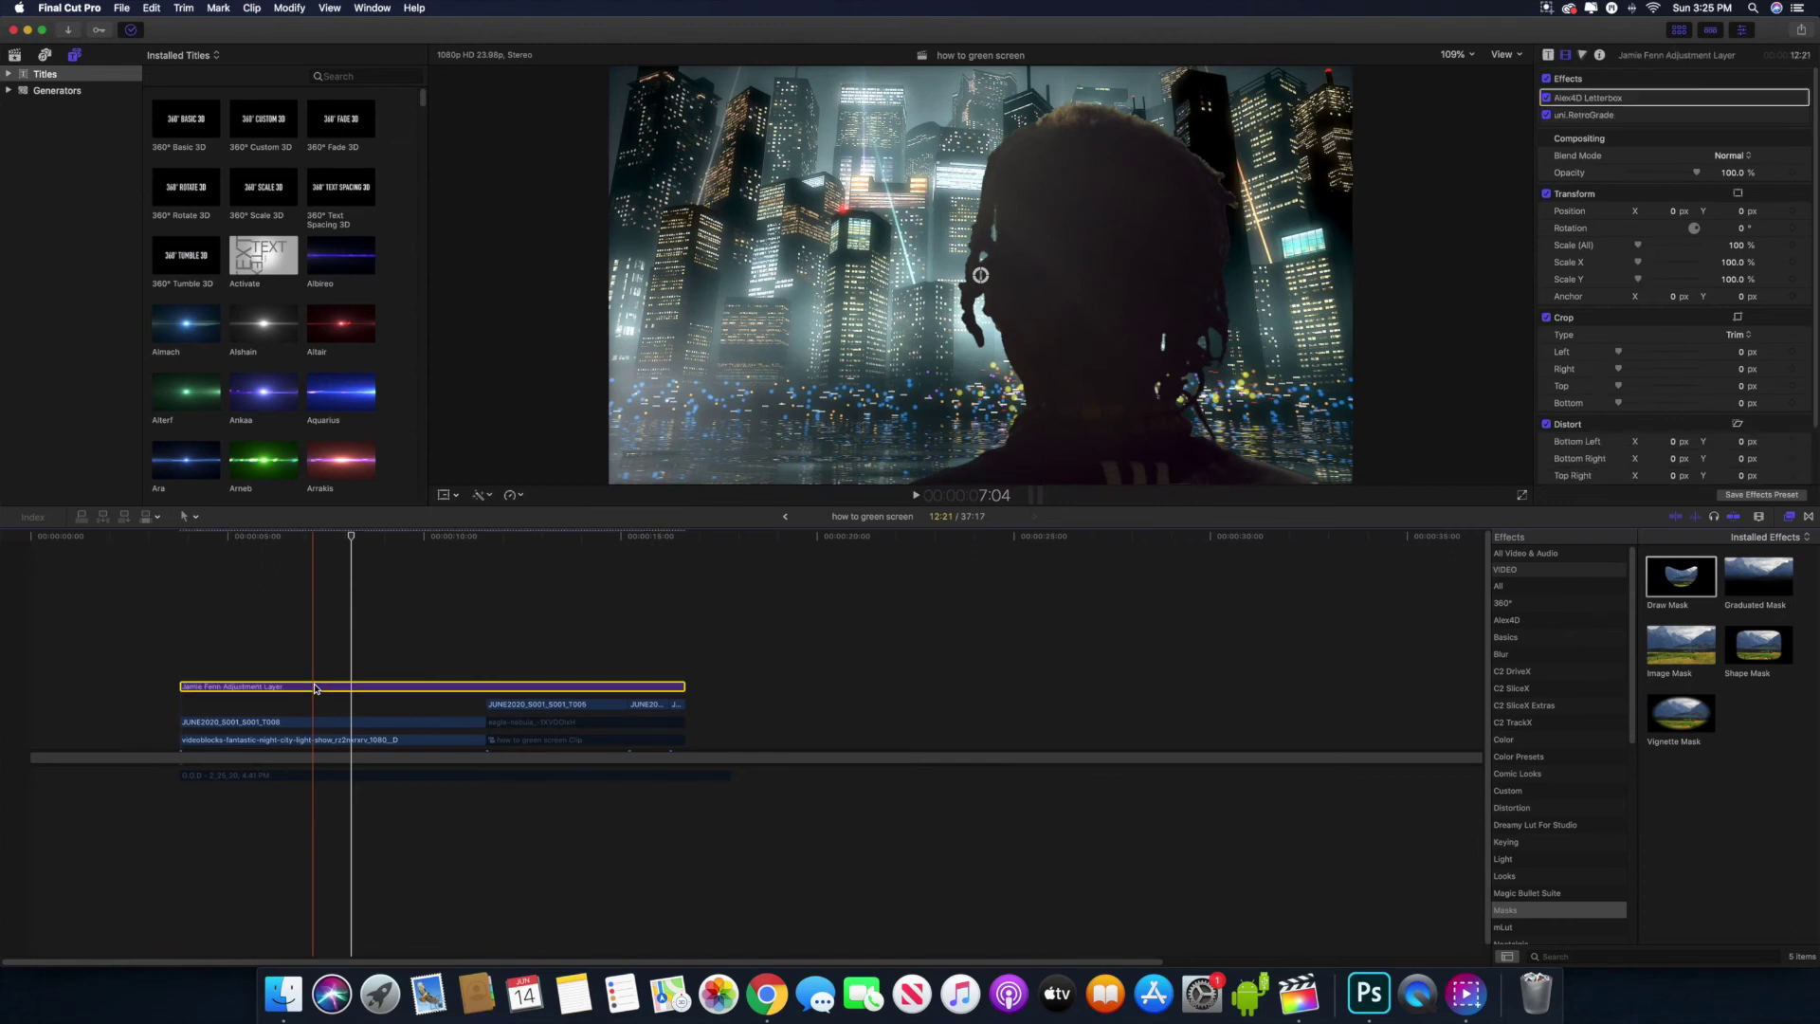
pyautogui.click(1546, 115)
pyautogui.click(1619, 116)
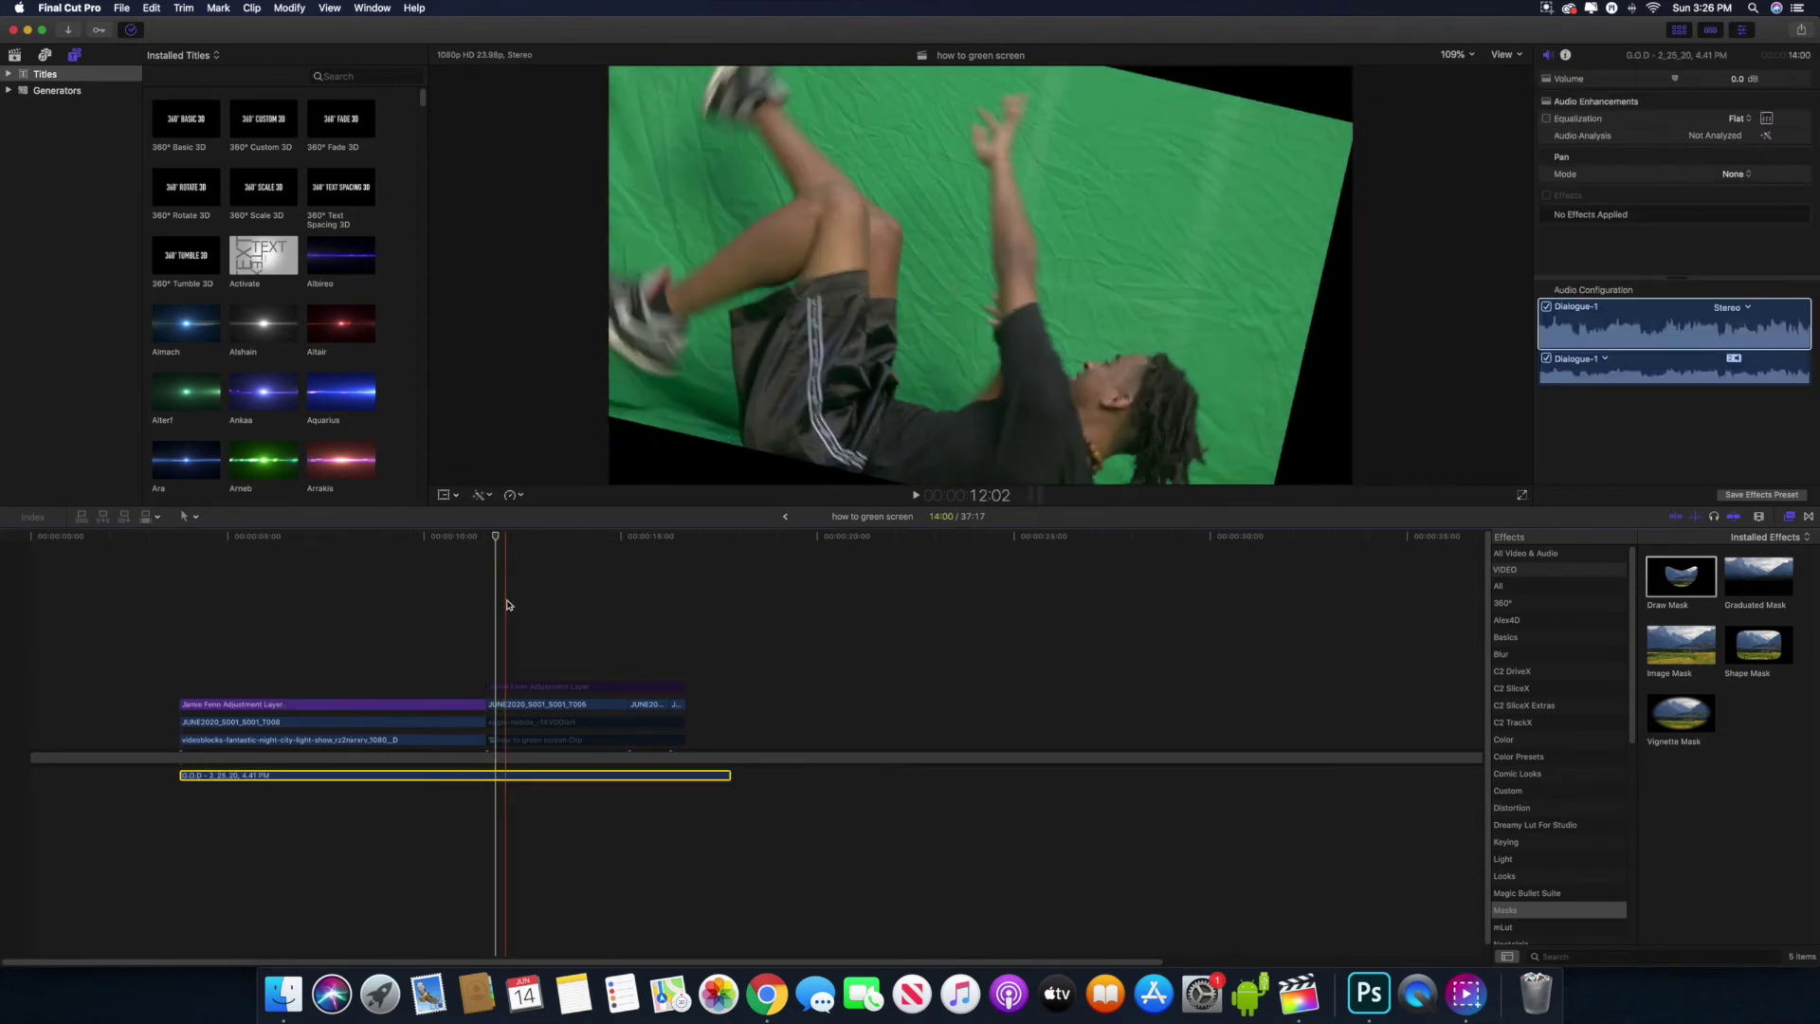
# - Examine the second green-screen clip's transform keyframes and motion path during playback
pyautogui.click(508, 605)
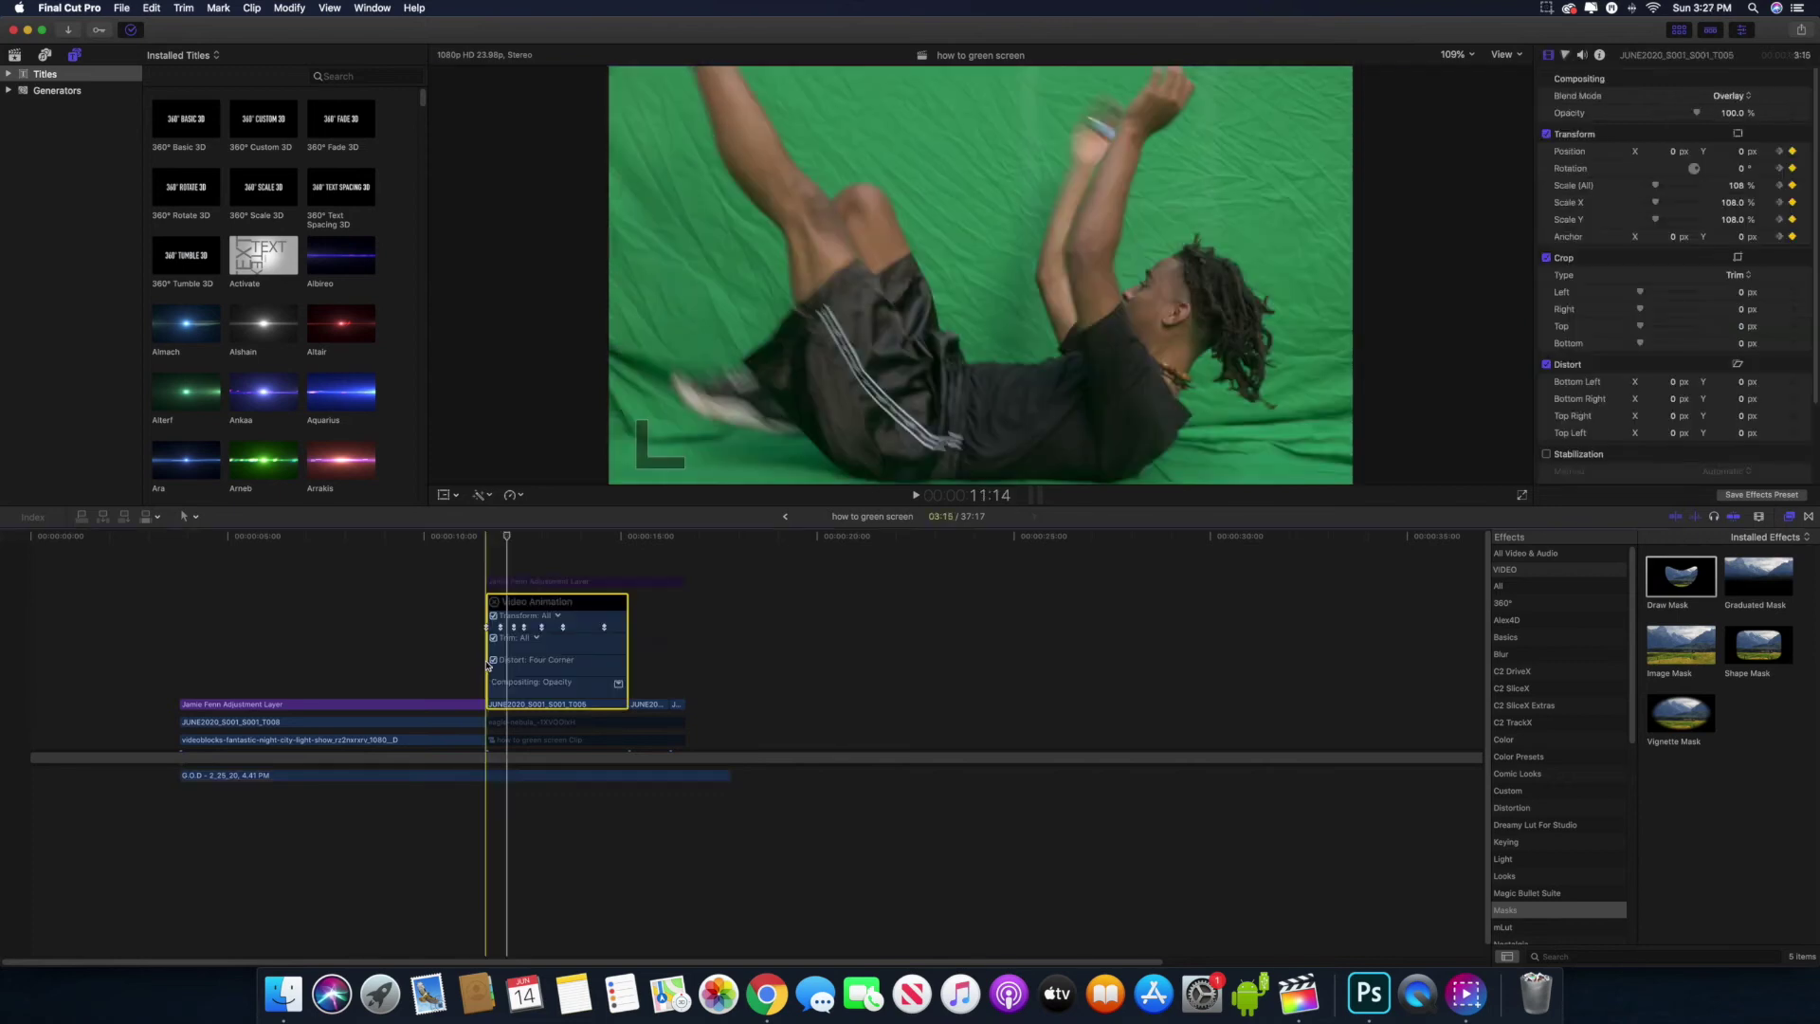
pyautogui.press('super+equal')
pyautogui.press('super+equal')
pyautogui.press('super+equal')
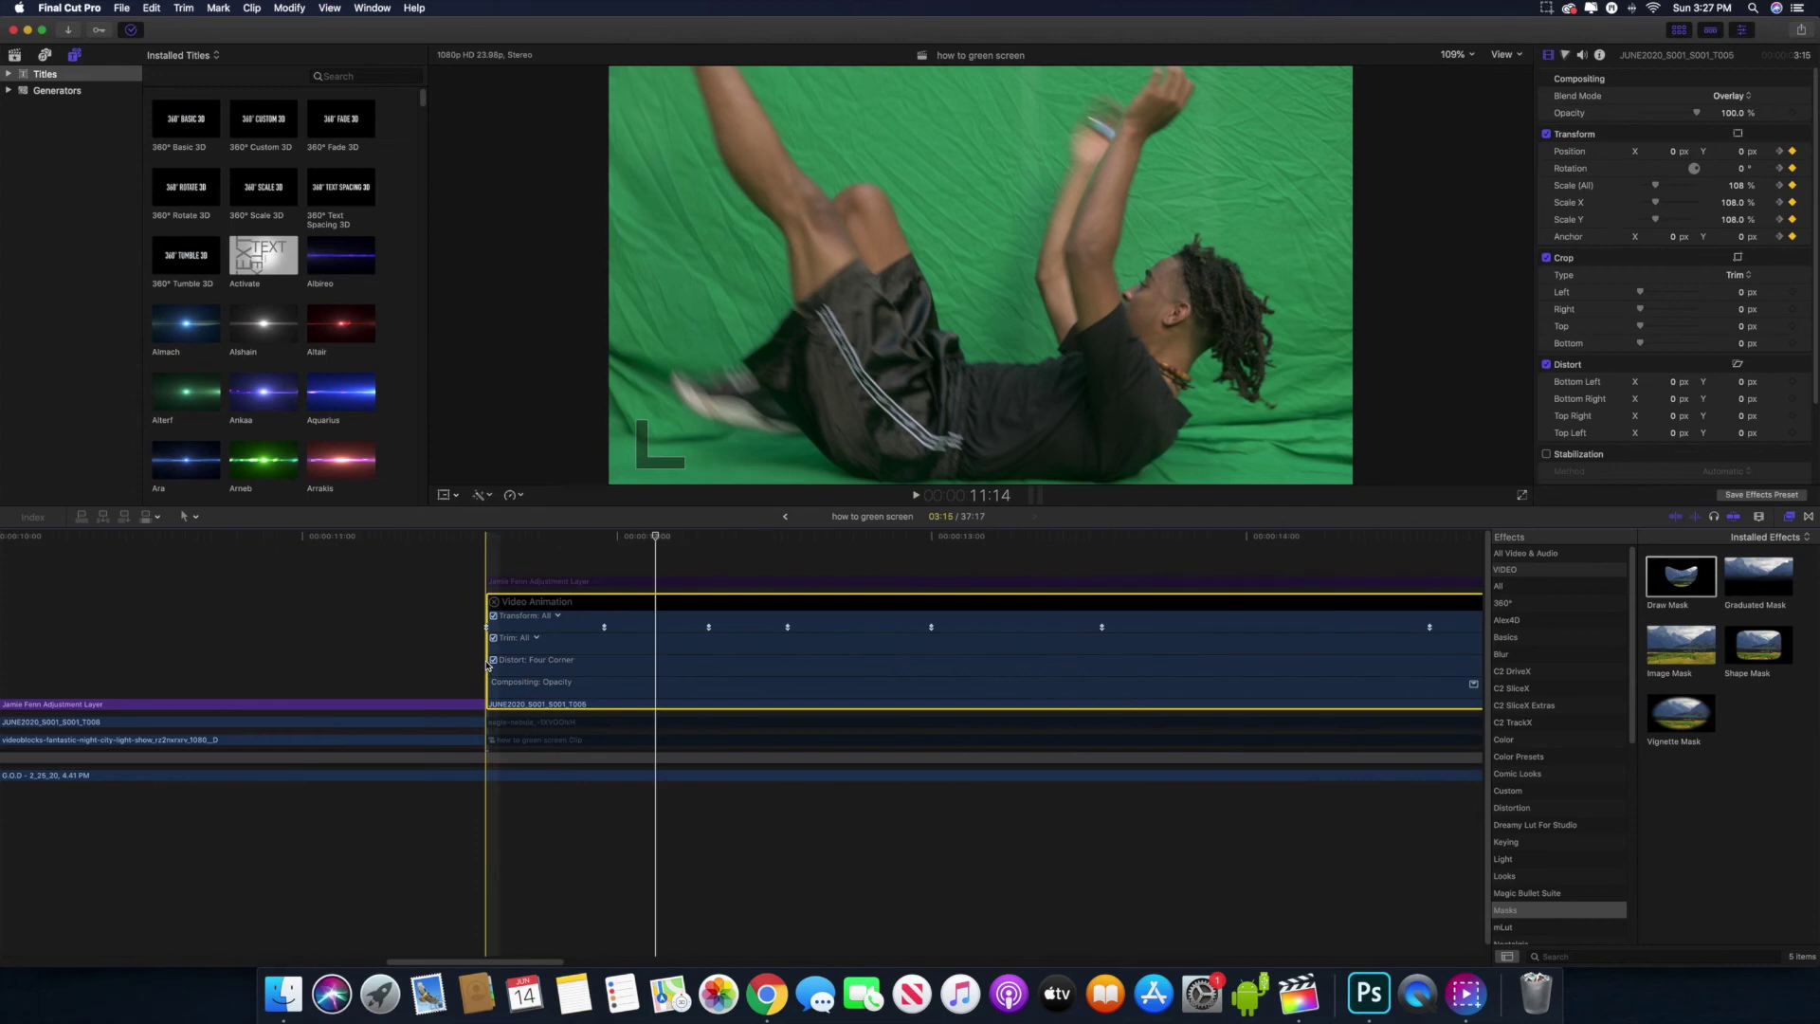
pyautogui.press('super+minus')
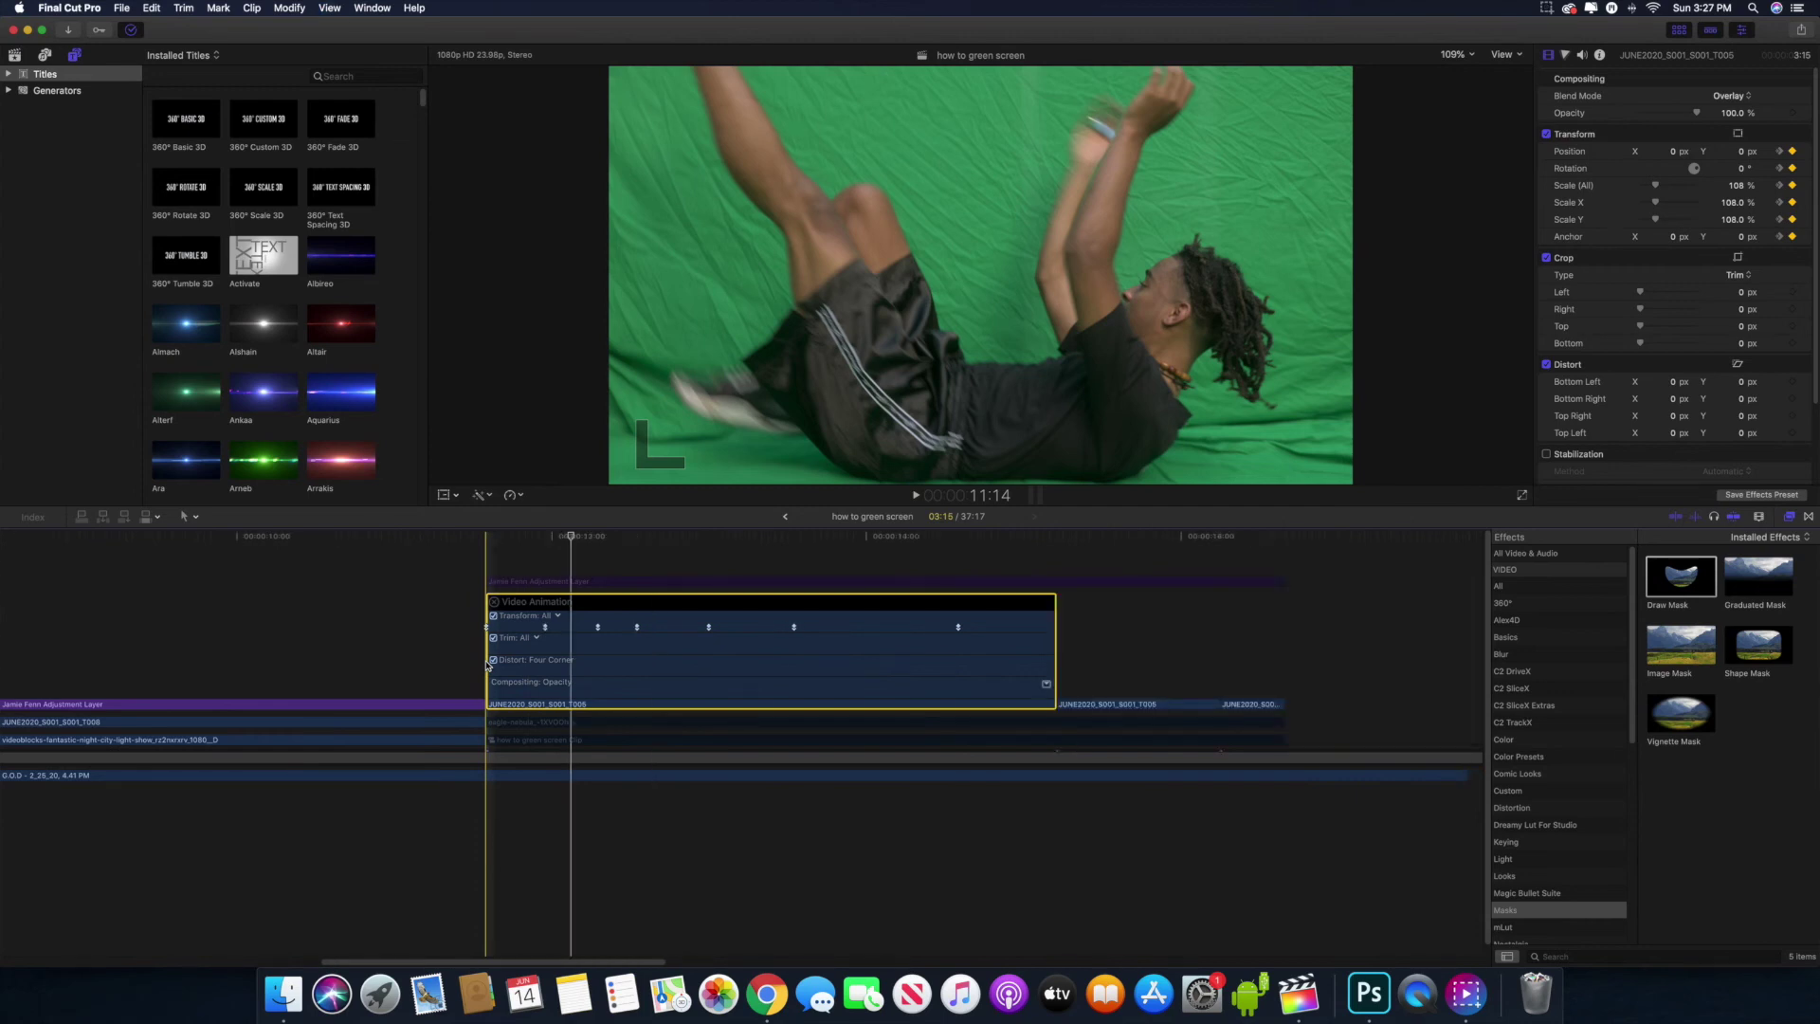
pyautogui.click(478, 495)
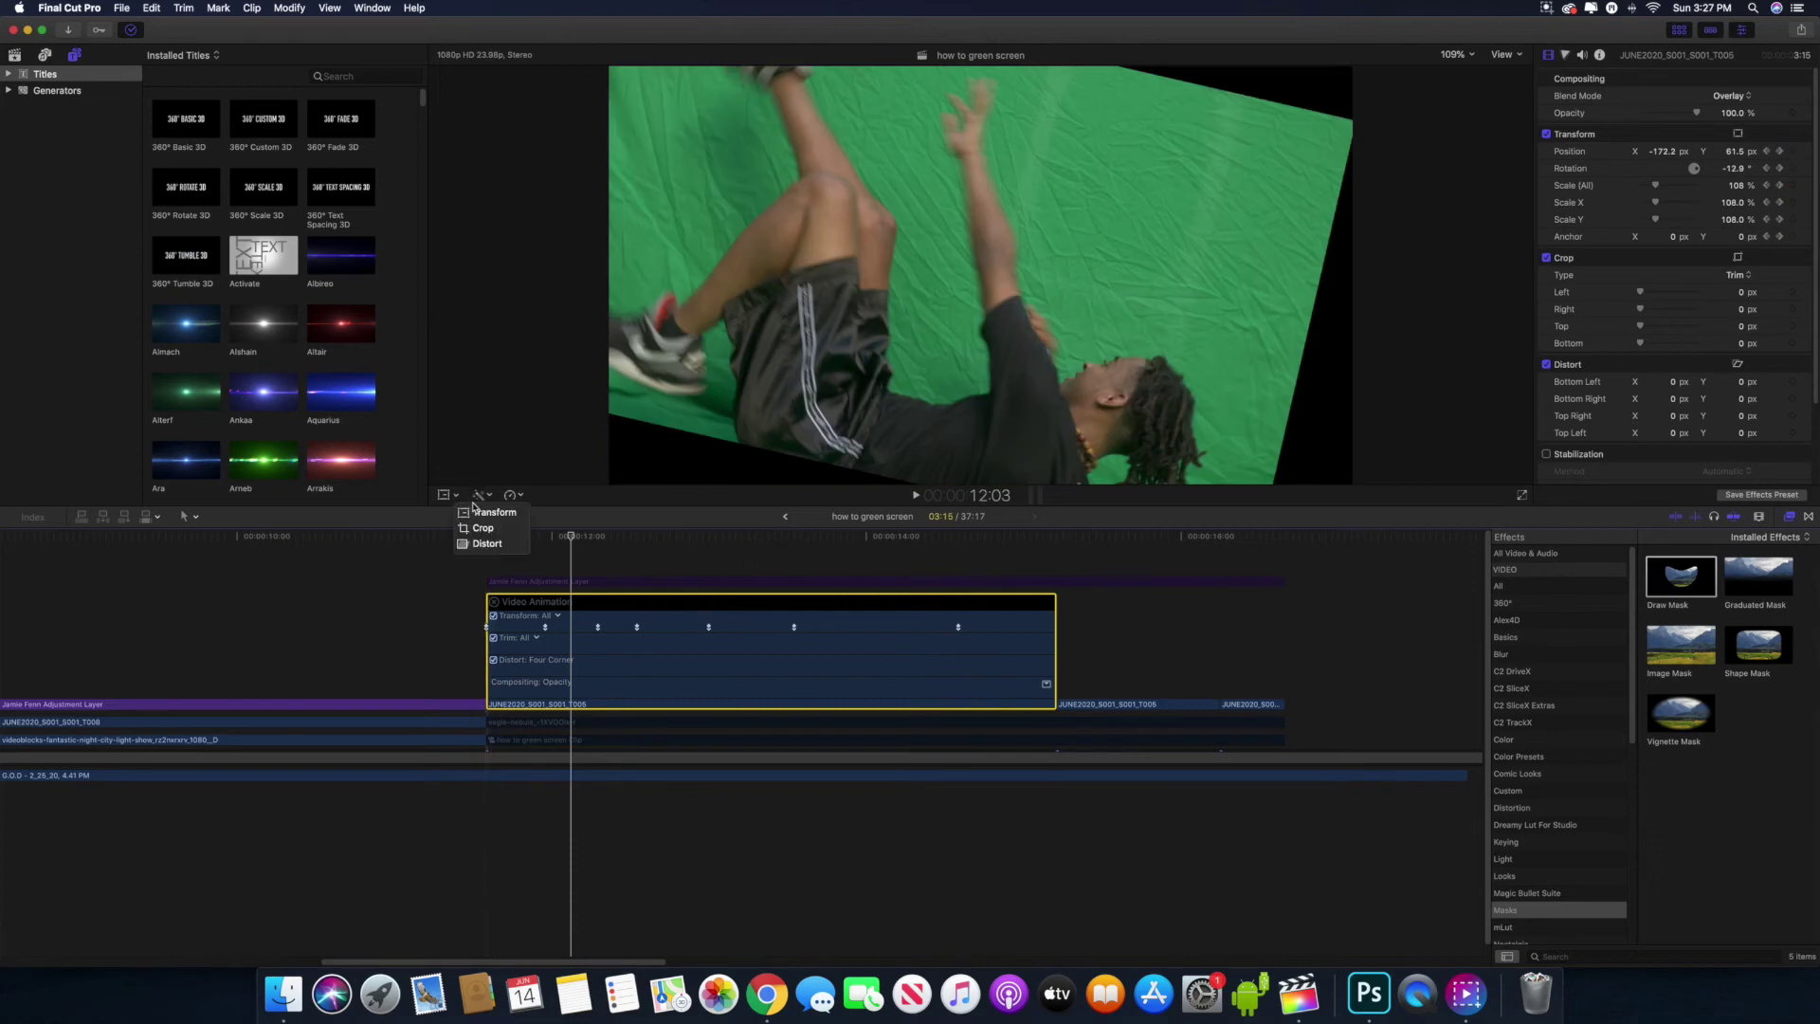
pyautogui.click(476, 513)
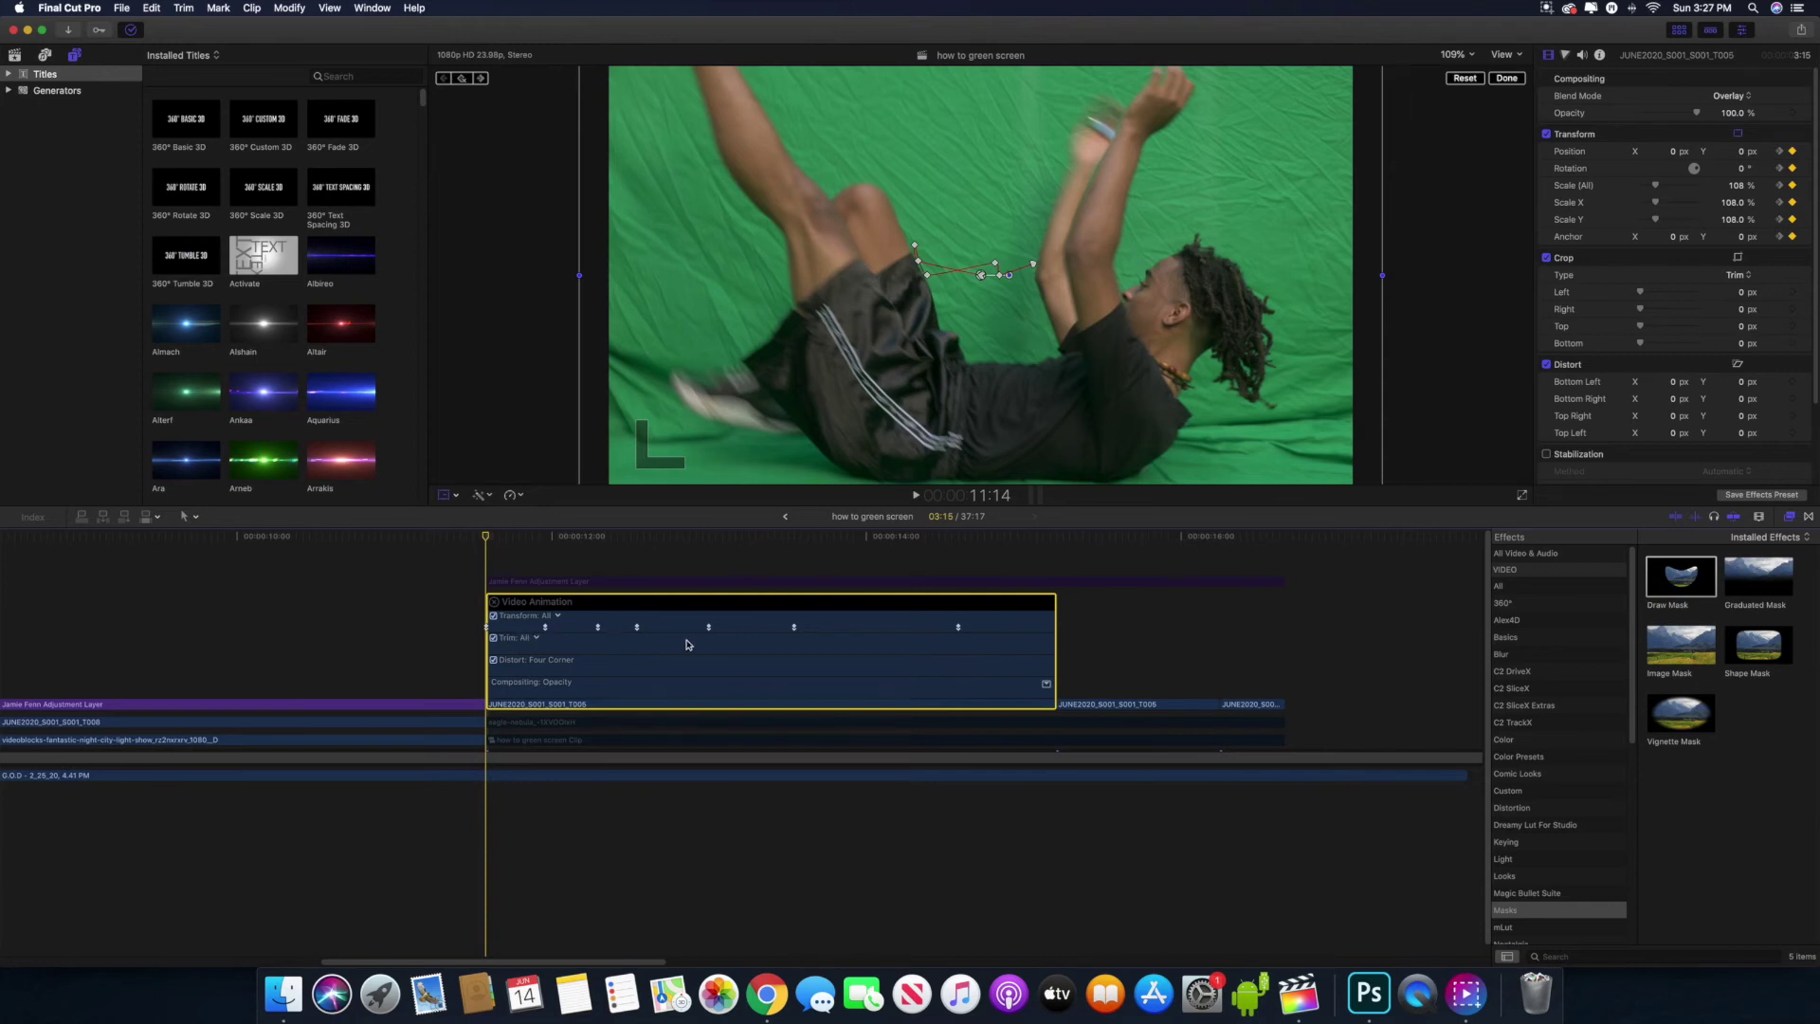
pyautogui.press('space')
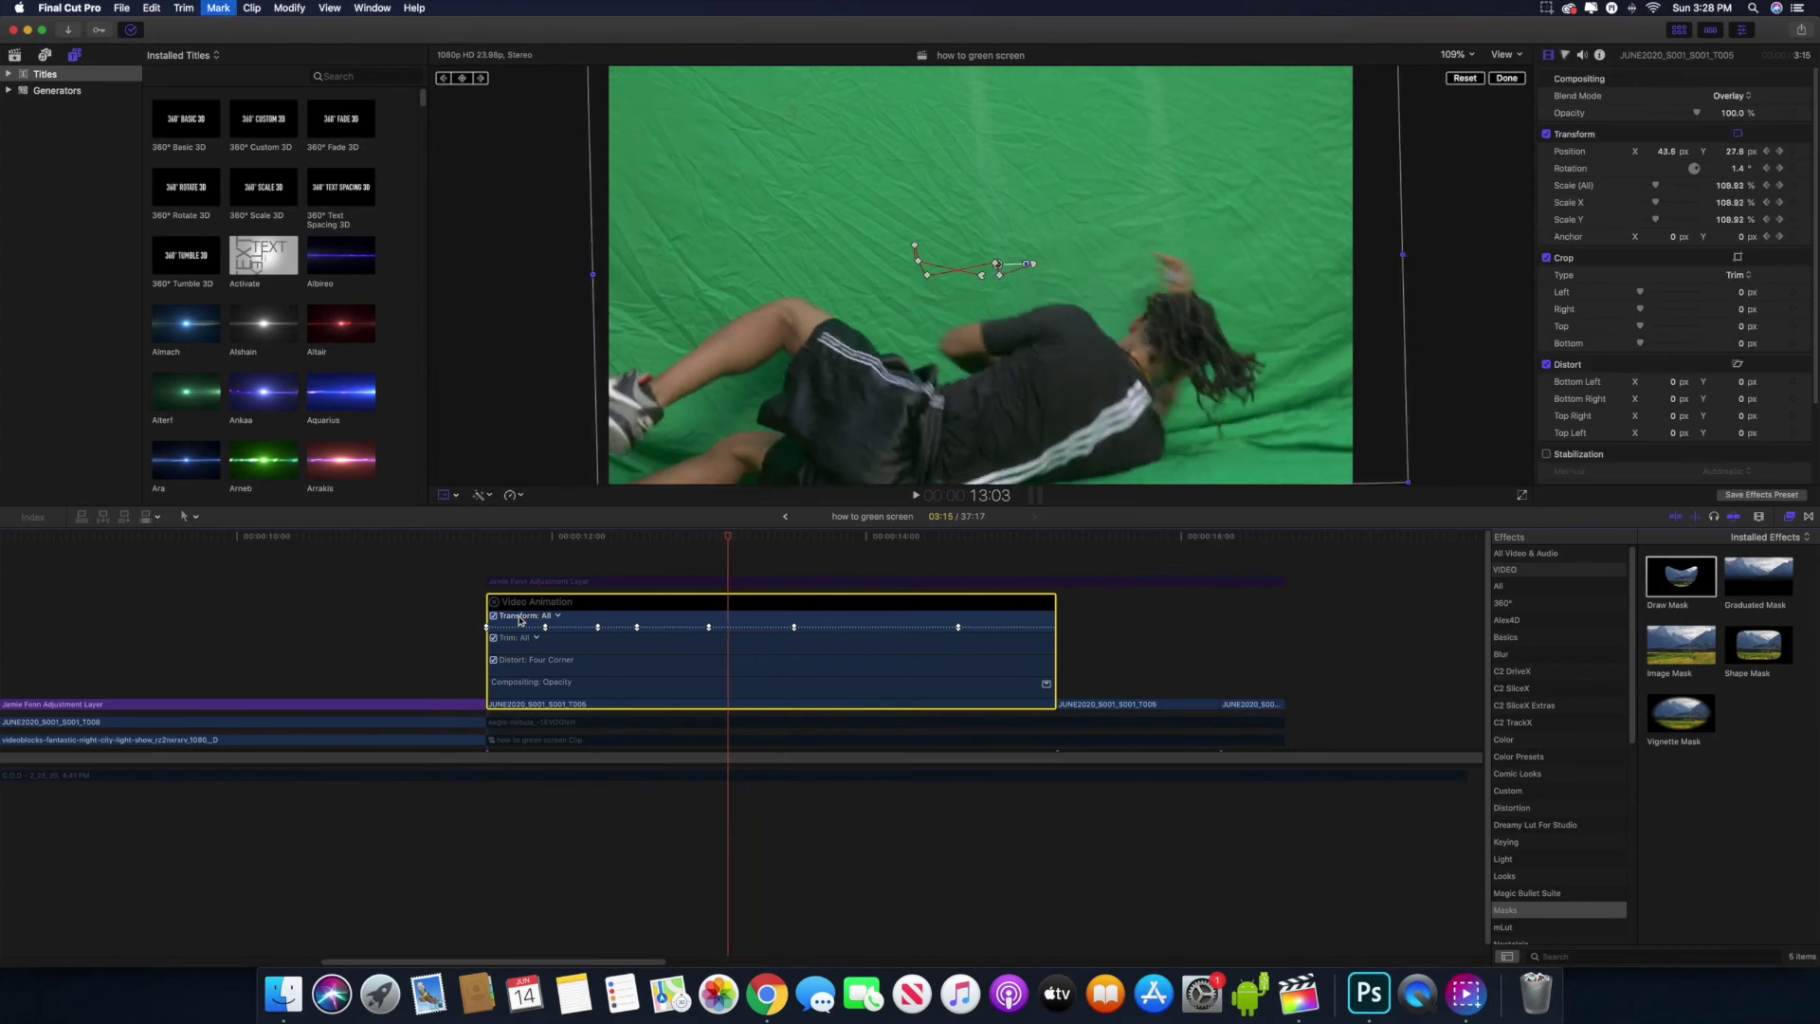
pyautogui.press('j')
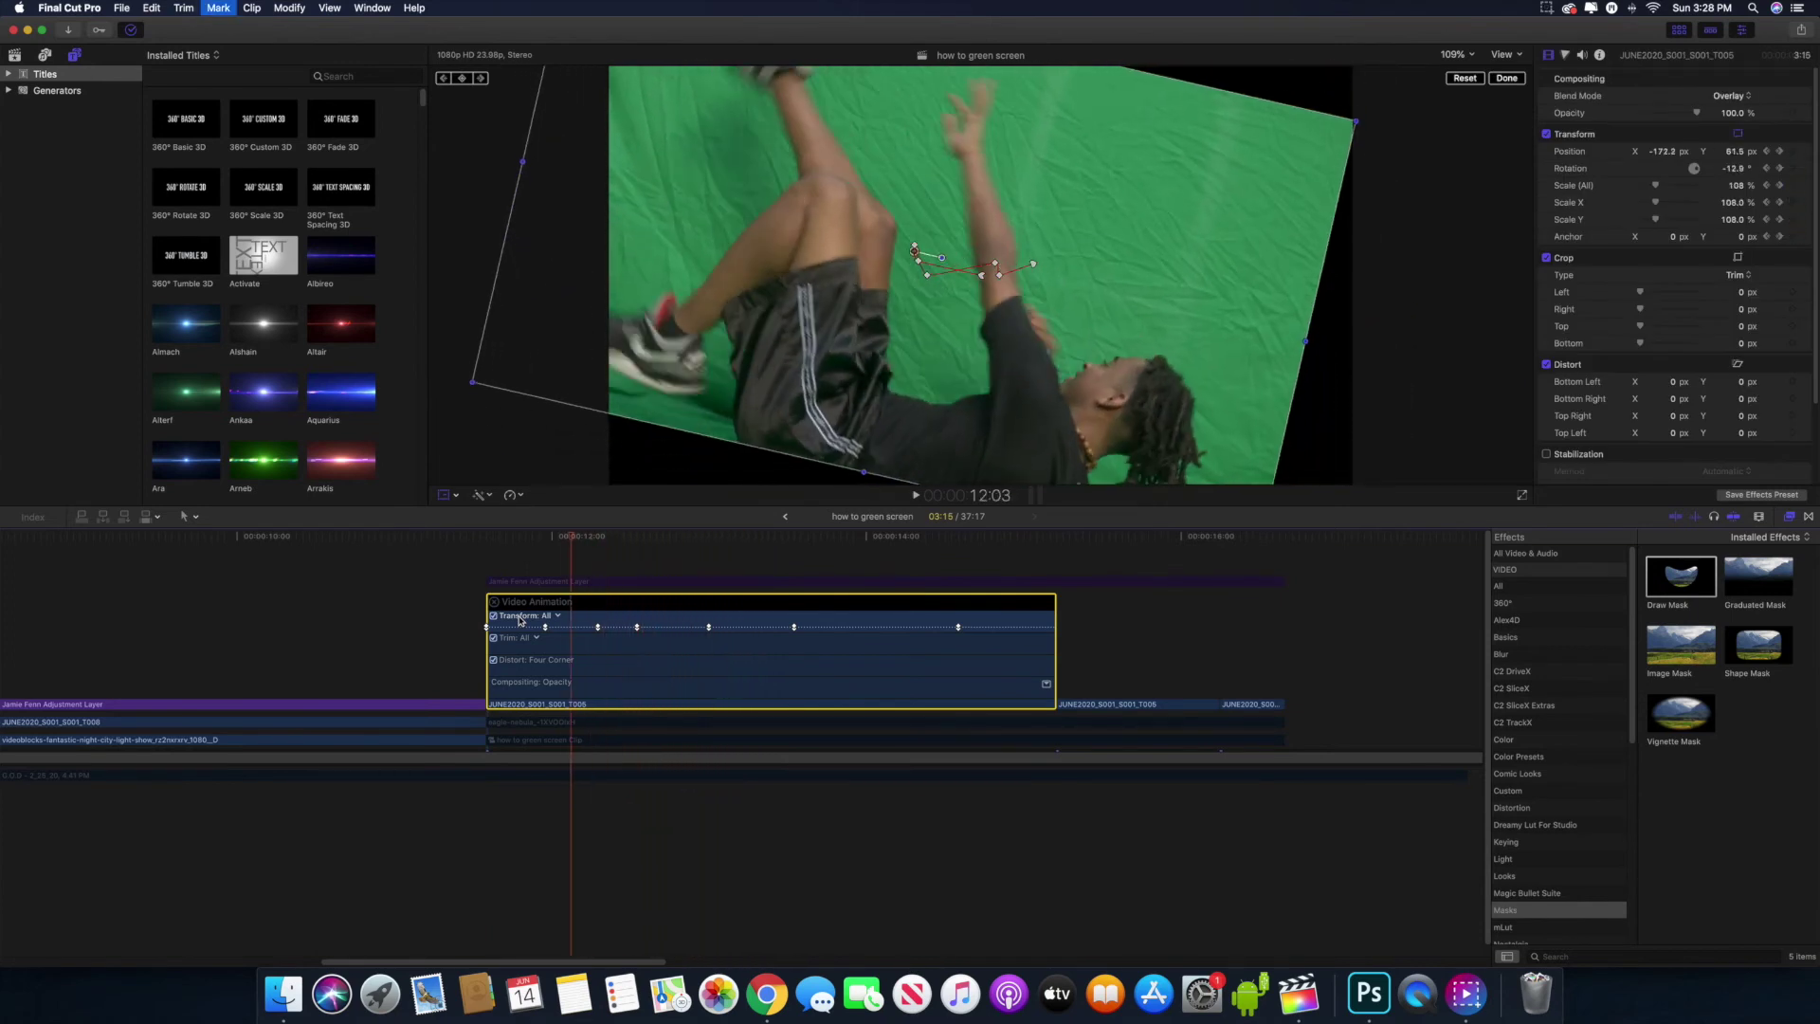
# - Apply the Keyer effect to the second green-screen clip and play back the keyed result
pyautogui.click(1535, 843)
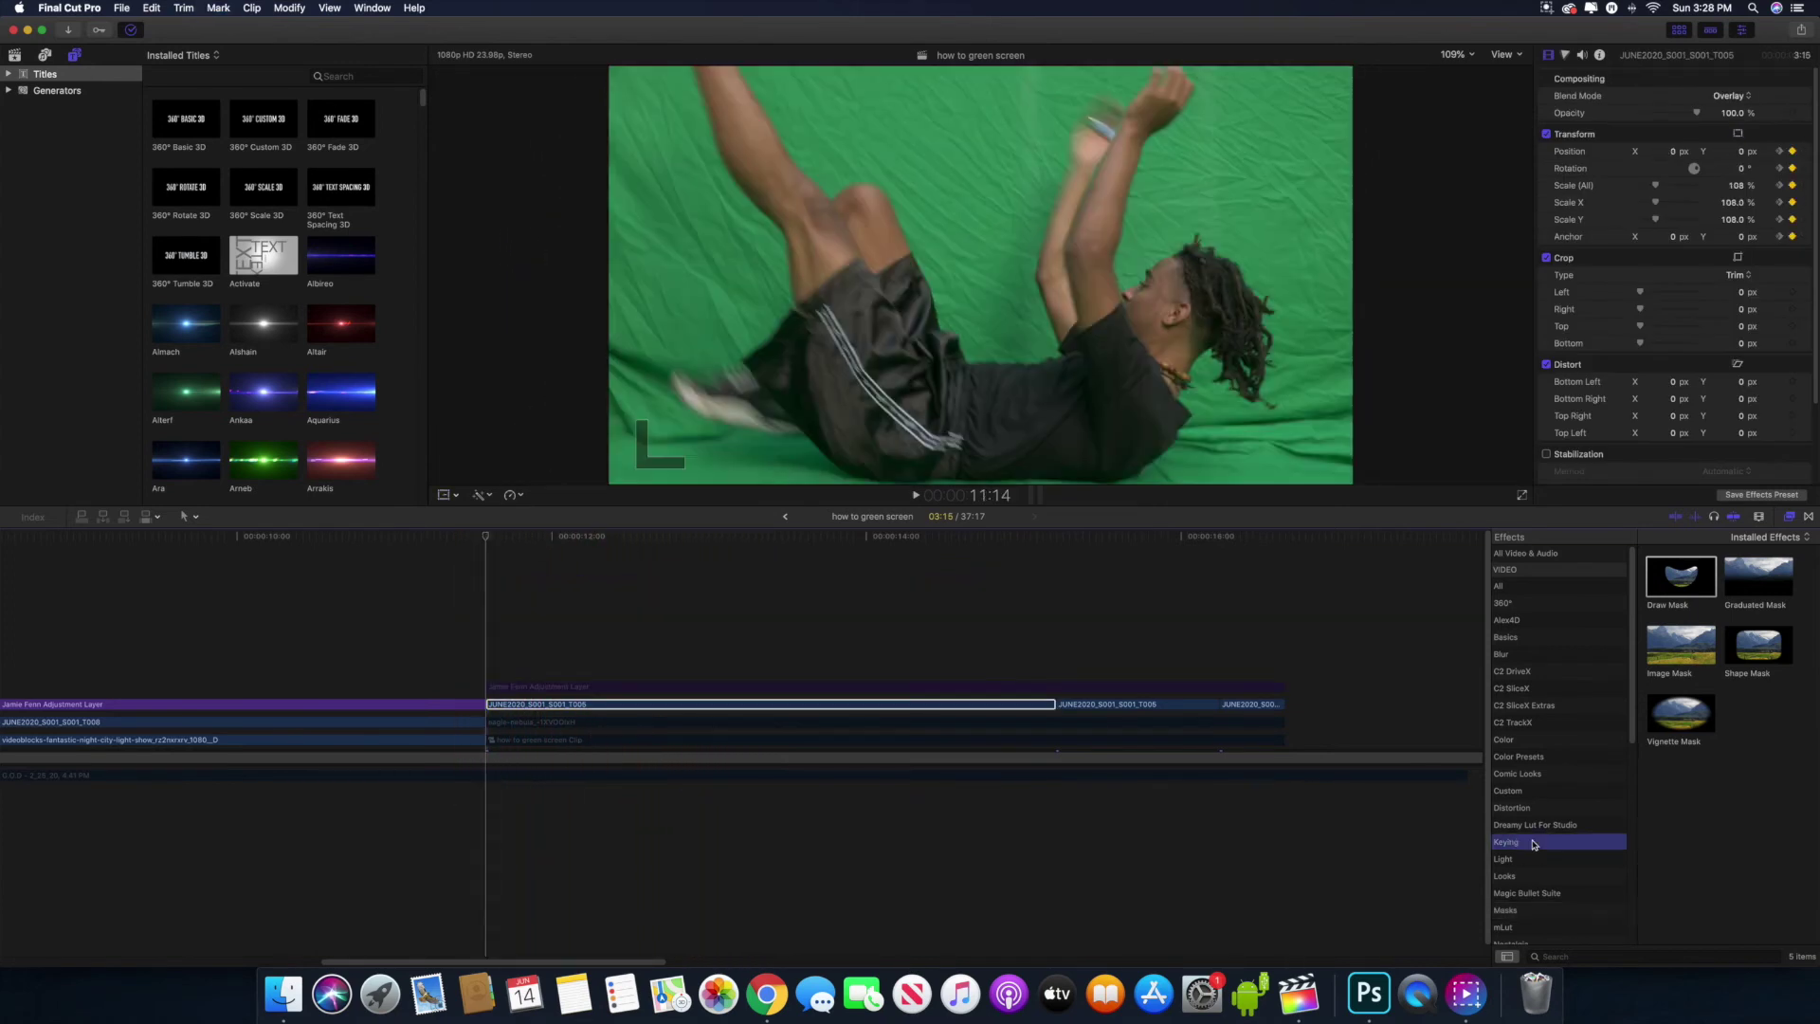
pyautogui.moveTo(1673, 578); pyautogui.dragTo(780, 706)
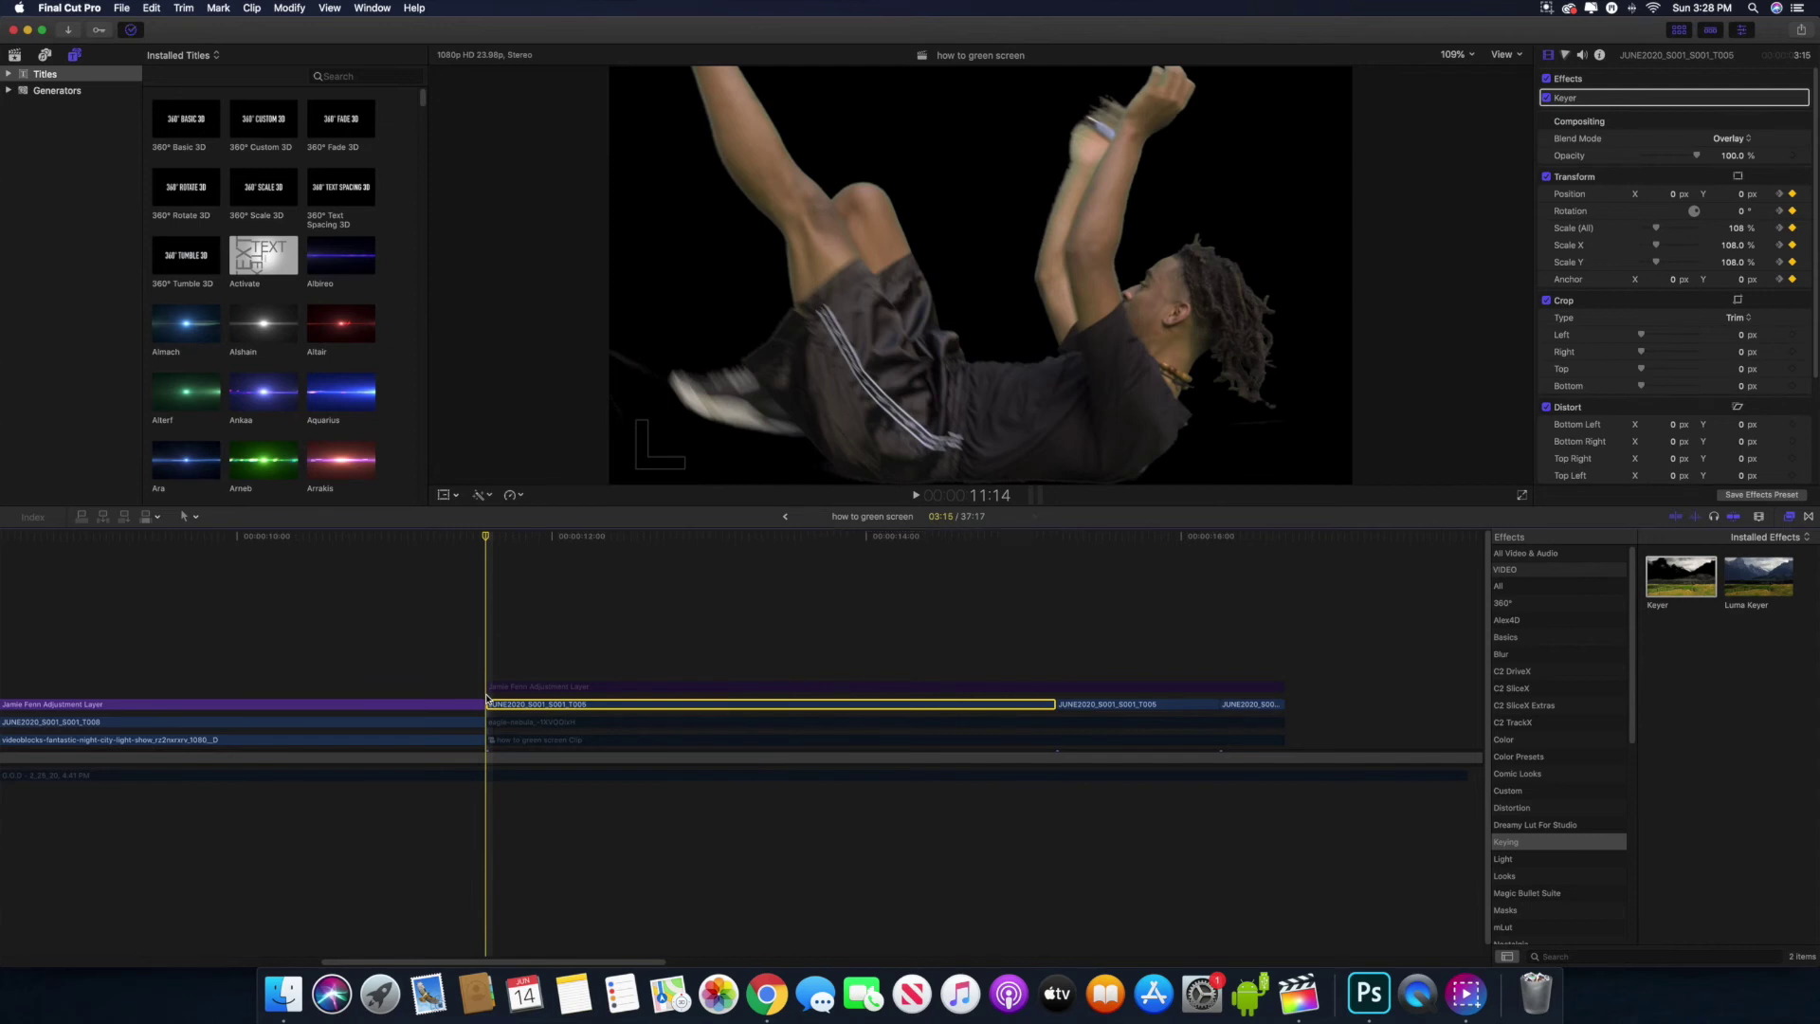
pyautogui.press('space')
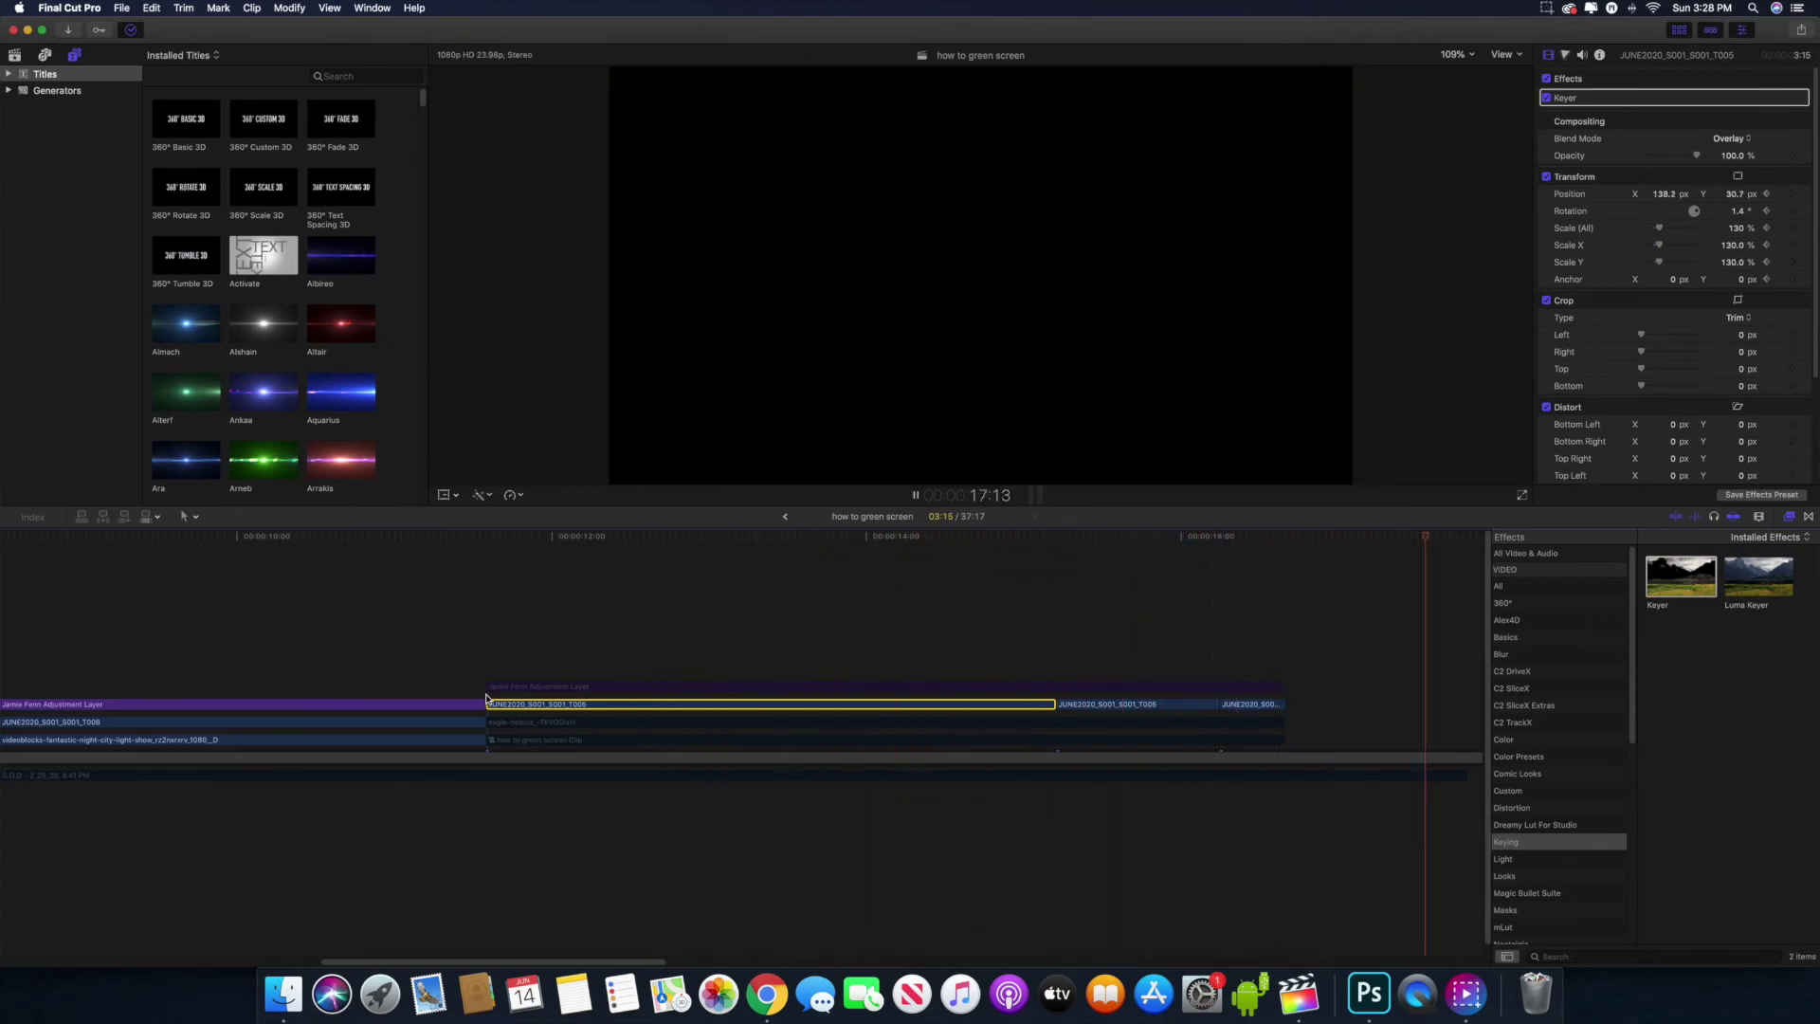
pyautogui.click(1252, 703)
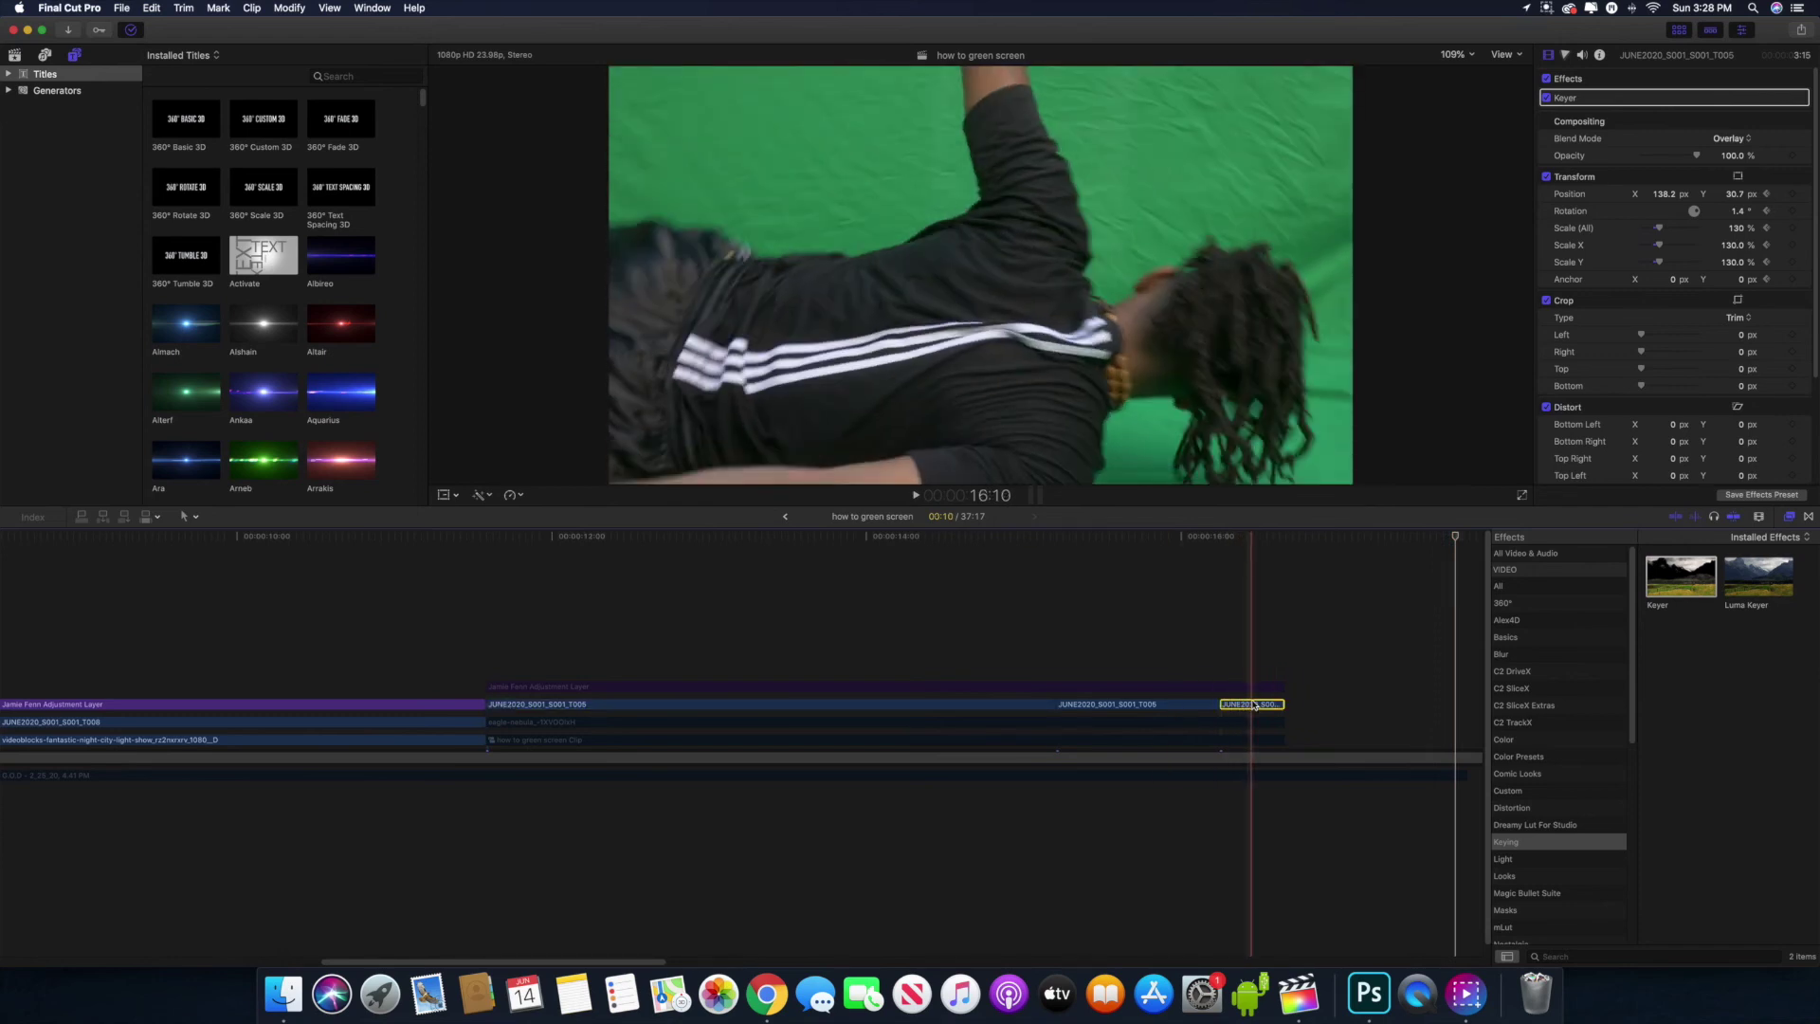
pyautogui.click(660, 703)
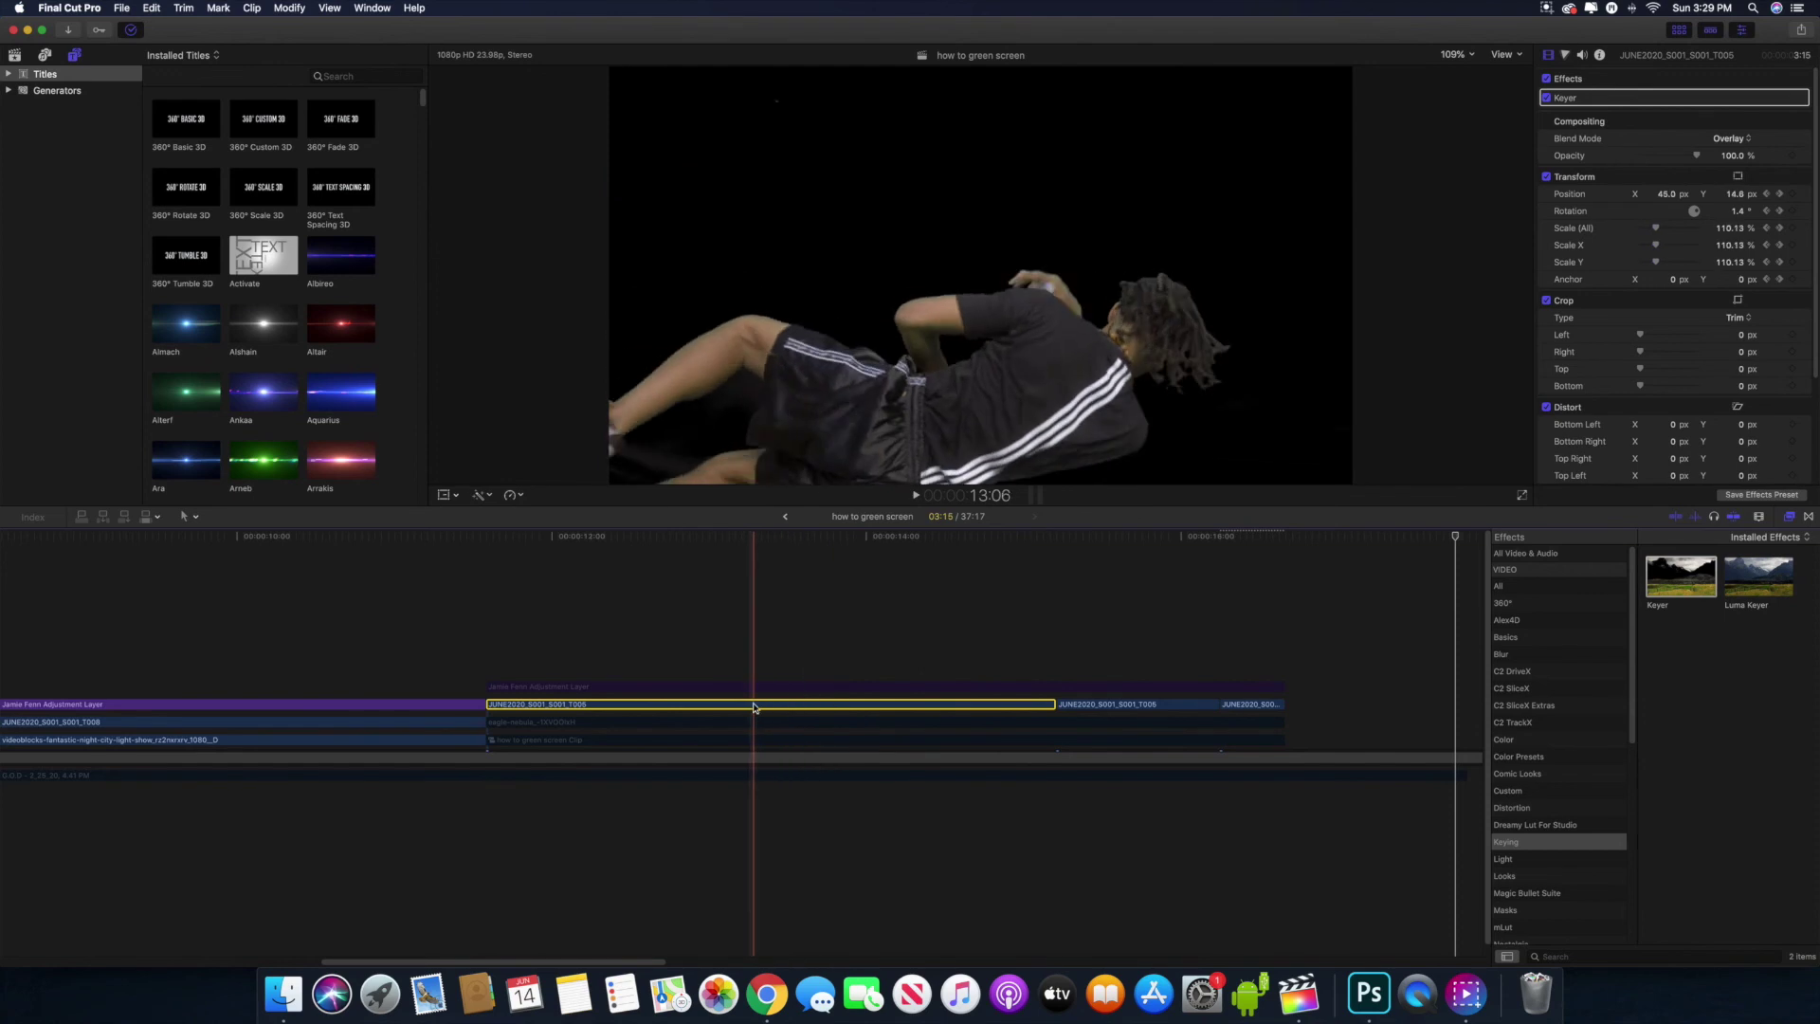
# - Expand the Keyer's Matte Tools and raise the black point of the matte levels slightly
pyautogui.click(538, 701)
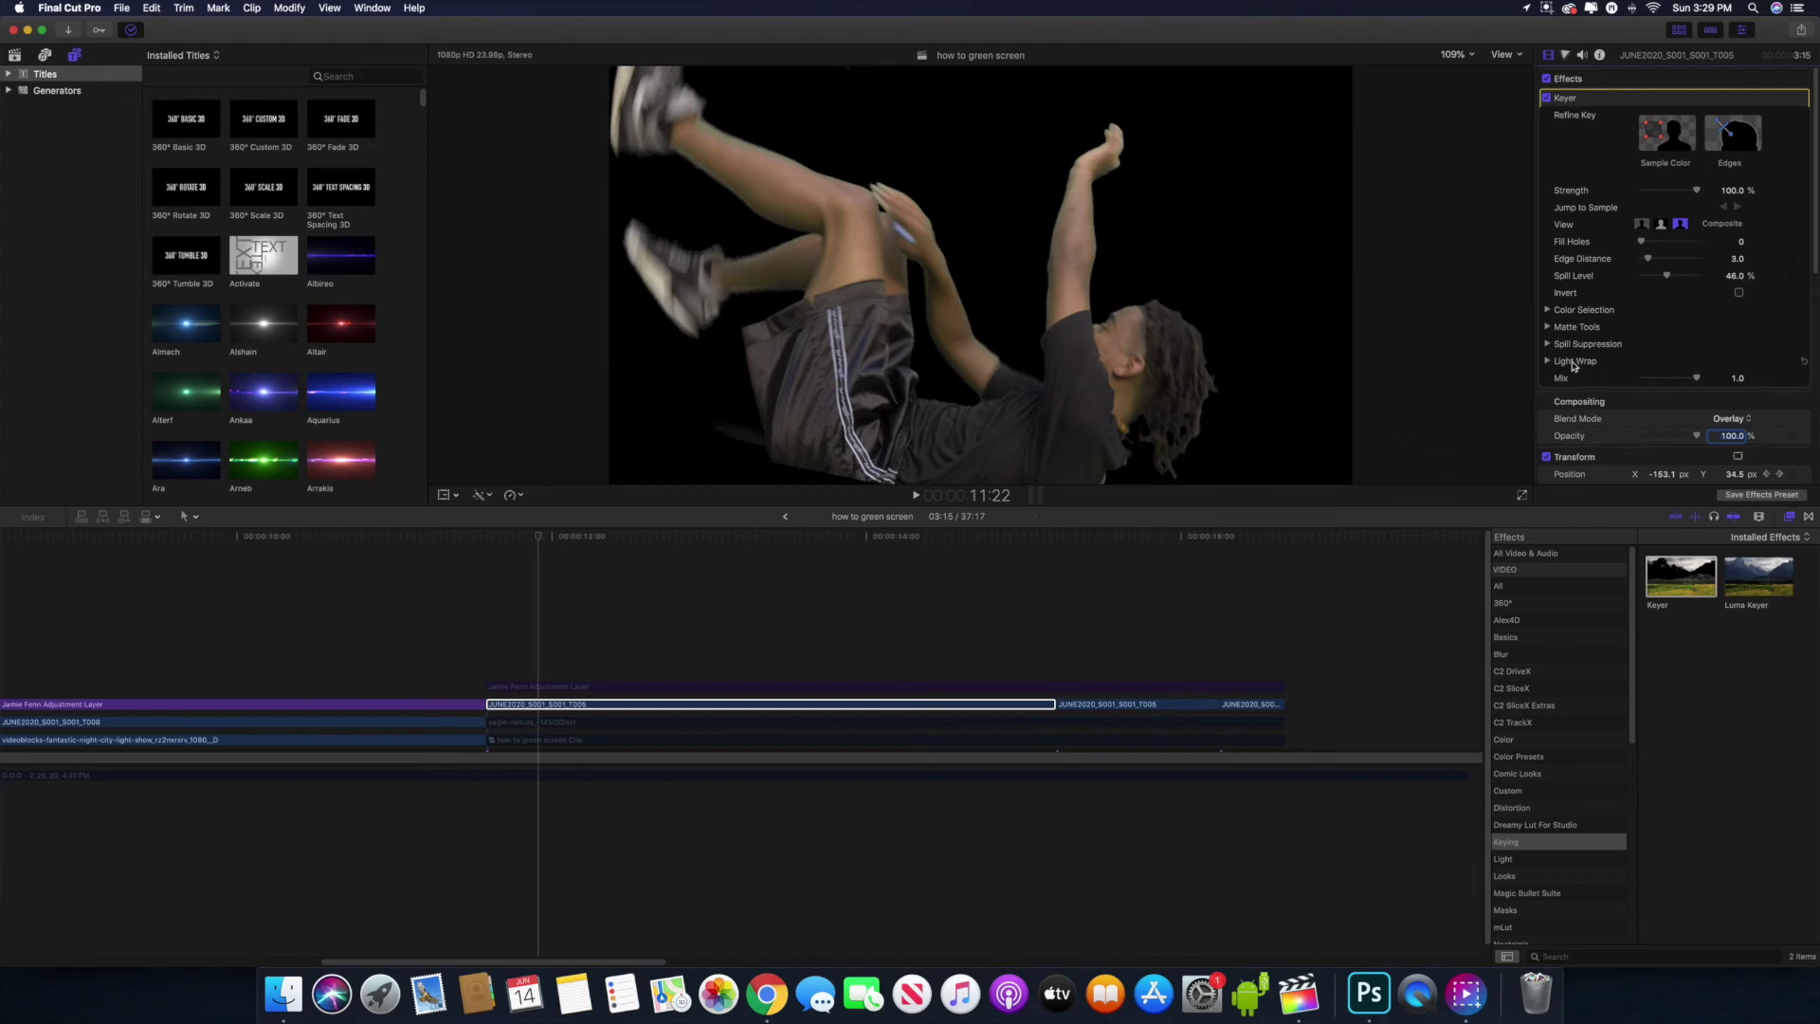
pyautogui.click(1549, 327)
pyautogui.moveTo(1649, 365); pyautogui.dragTo(1673, 373)
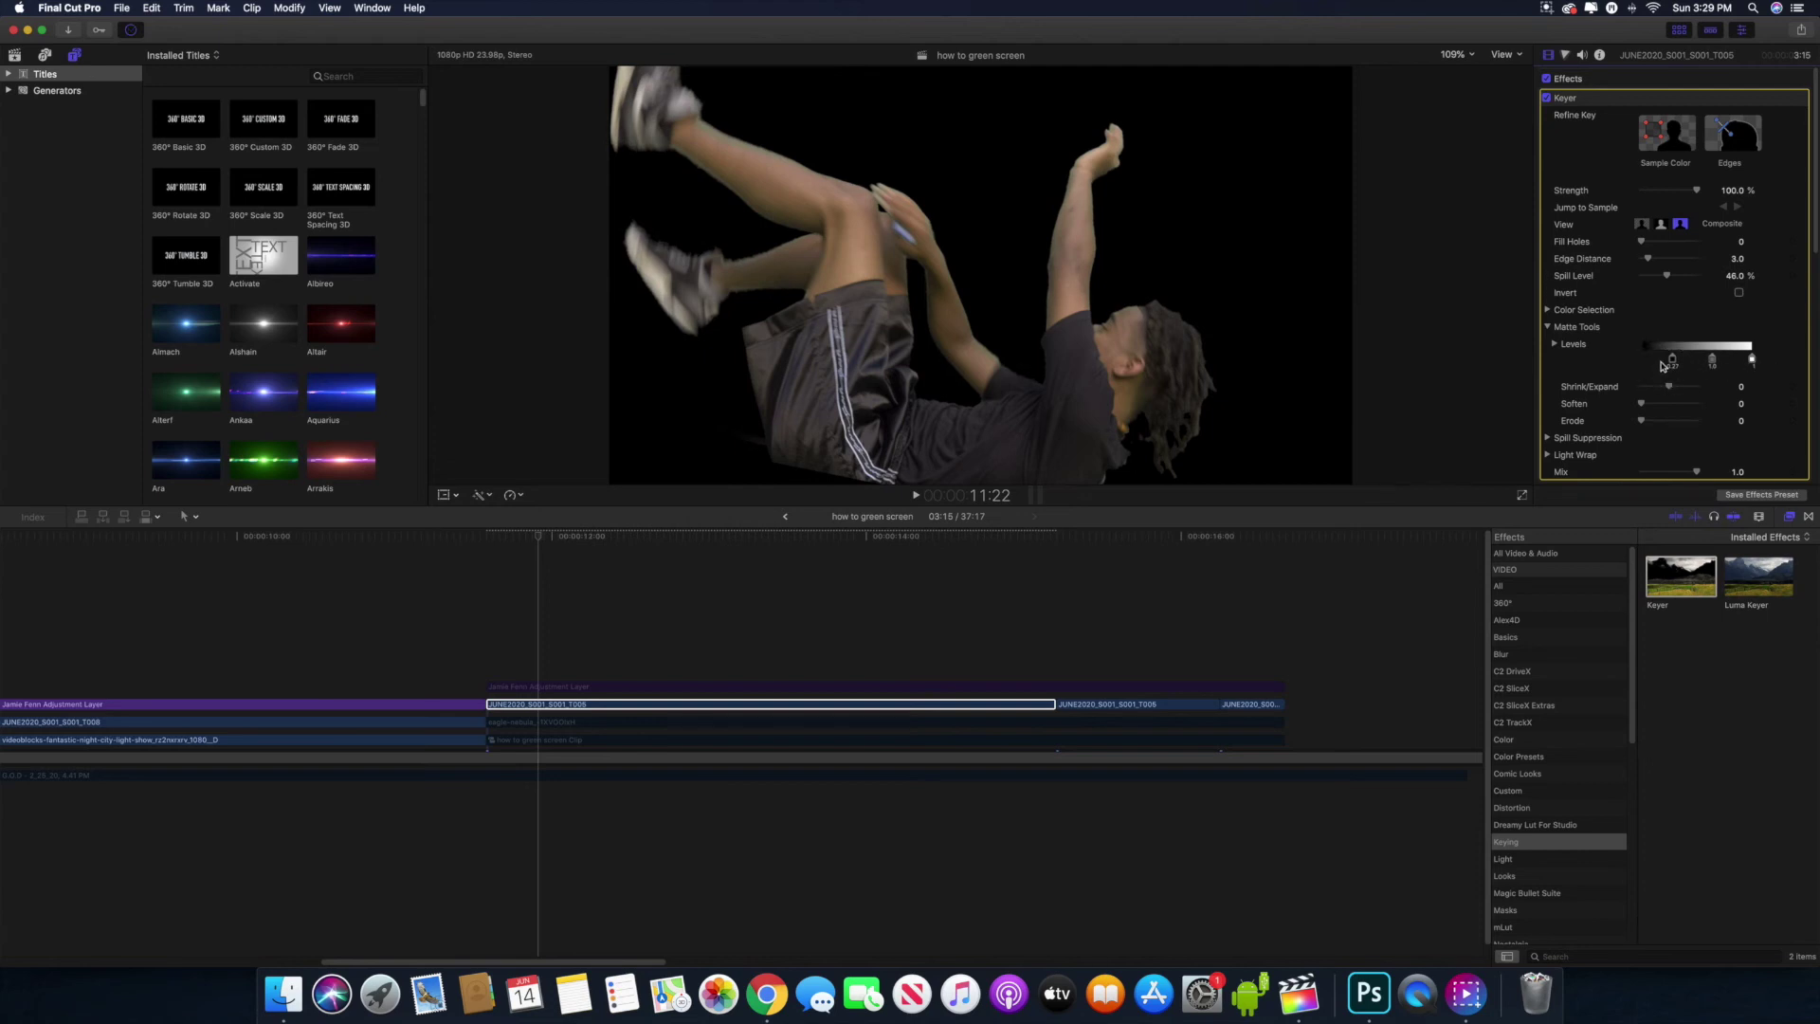
pyautogui.moveTo(1674, 362); pyautogui.dragTo(1642, 362)
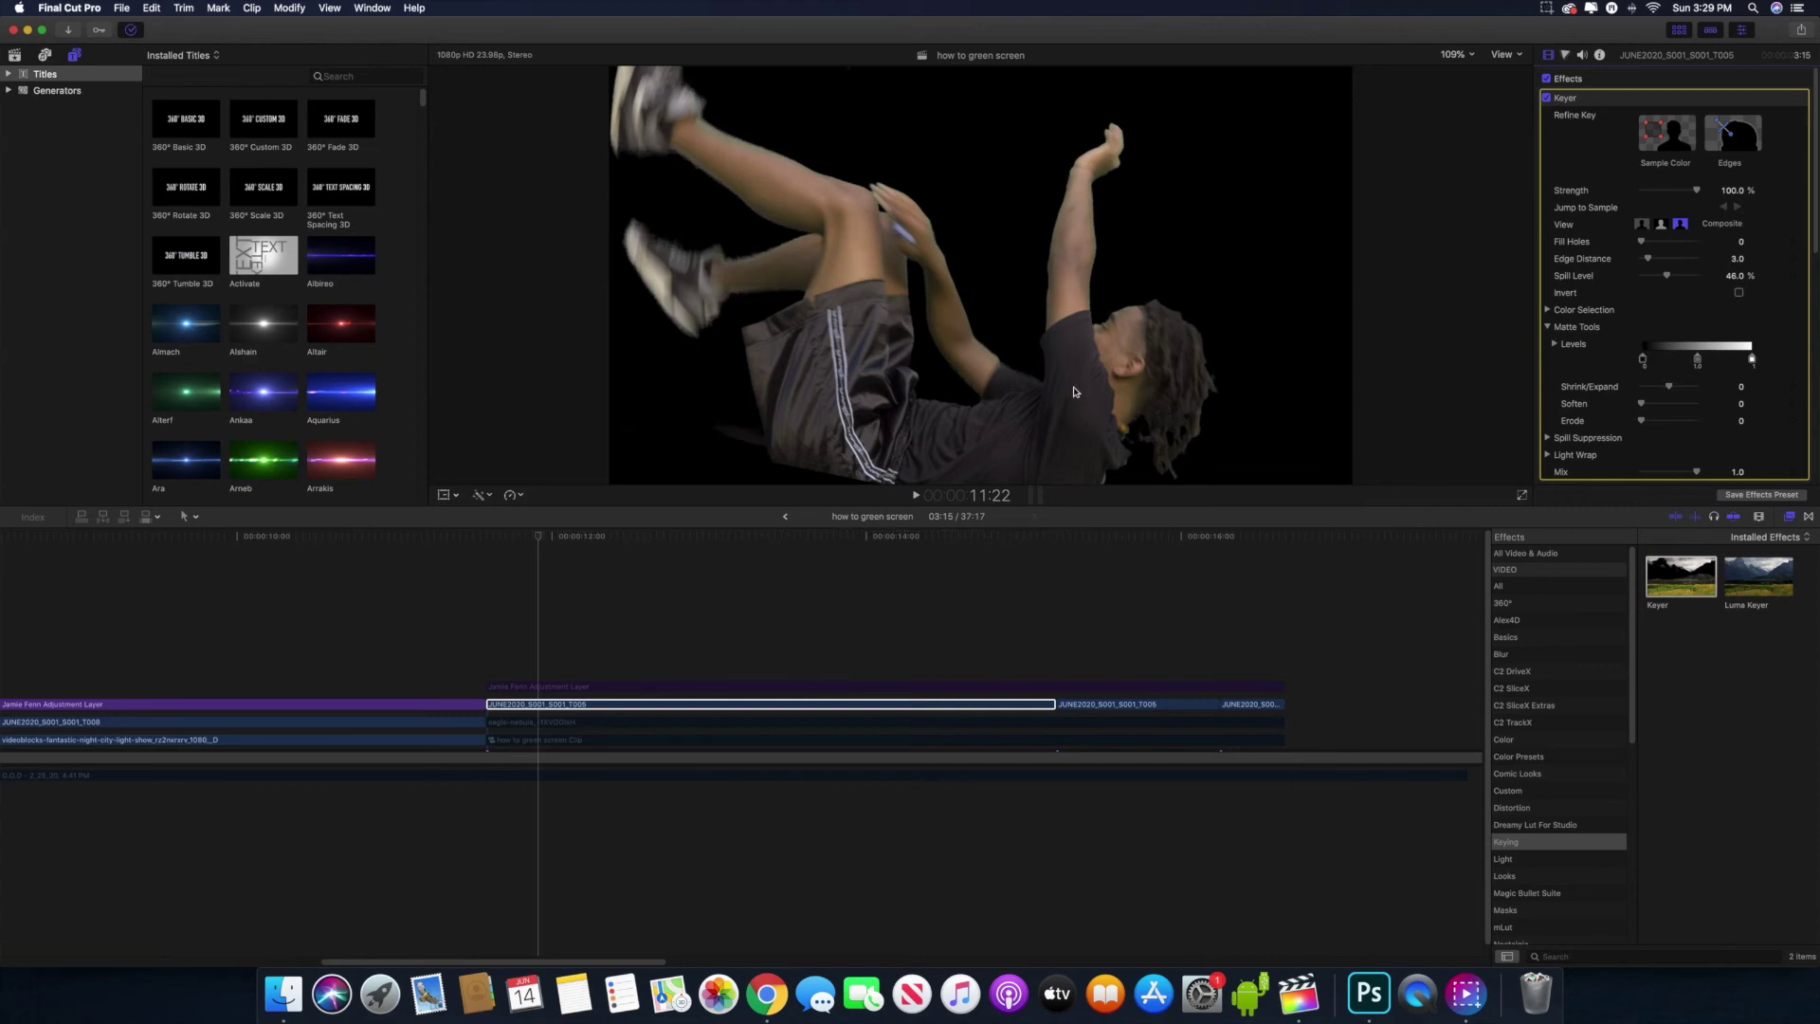
pyautogui.moveTo(1641, 362)
pyautogui.mouseDown()
pyautogui.moveTo(1689, 362)
pyautogui.moveTo(1650, 371)
pyautogui.mouseUp()
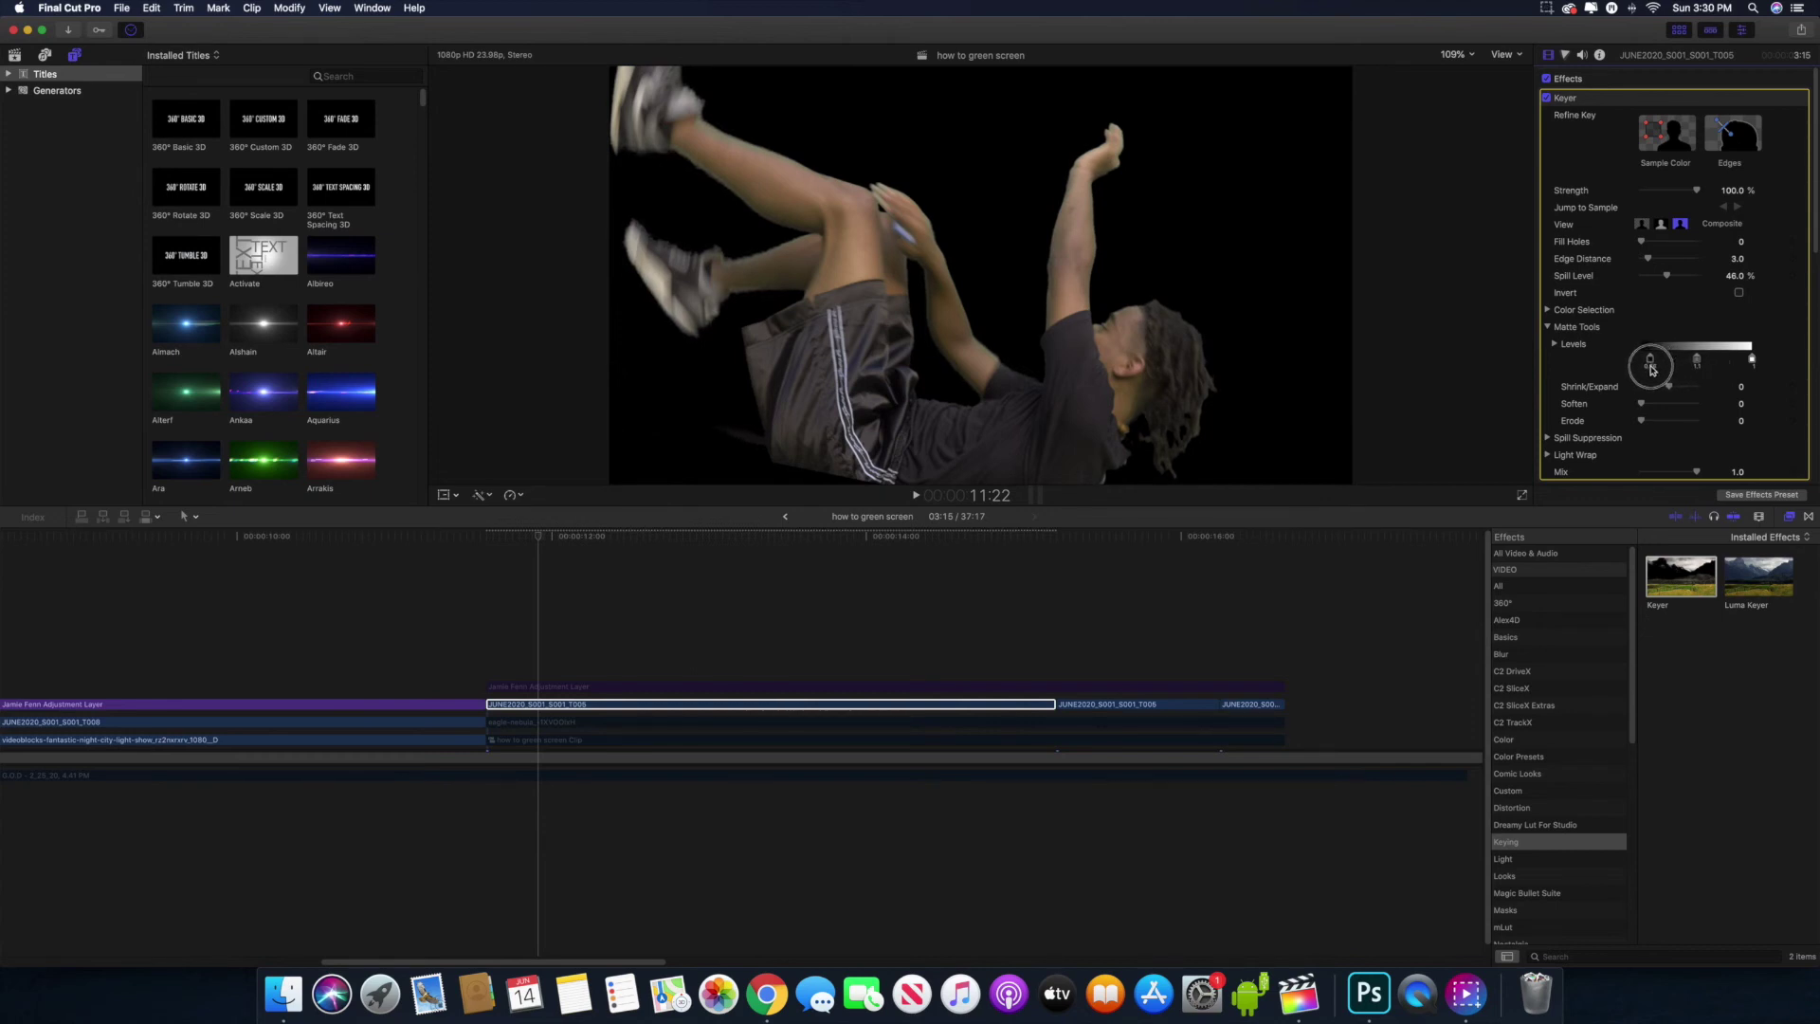
# - Enable the eagle-nebula clip and the compound background clip beneath the second keyed clip
pyautogui.click(569, 724)
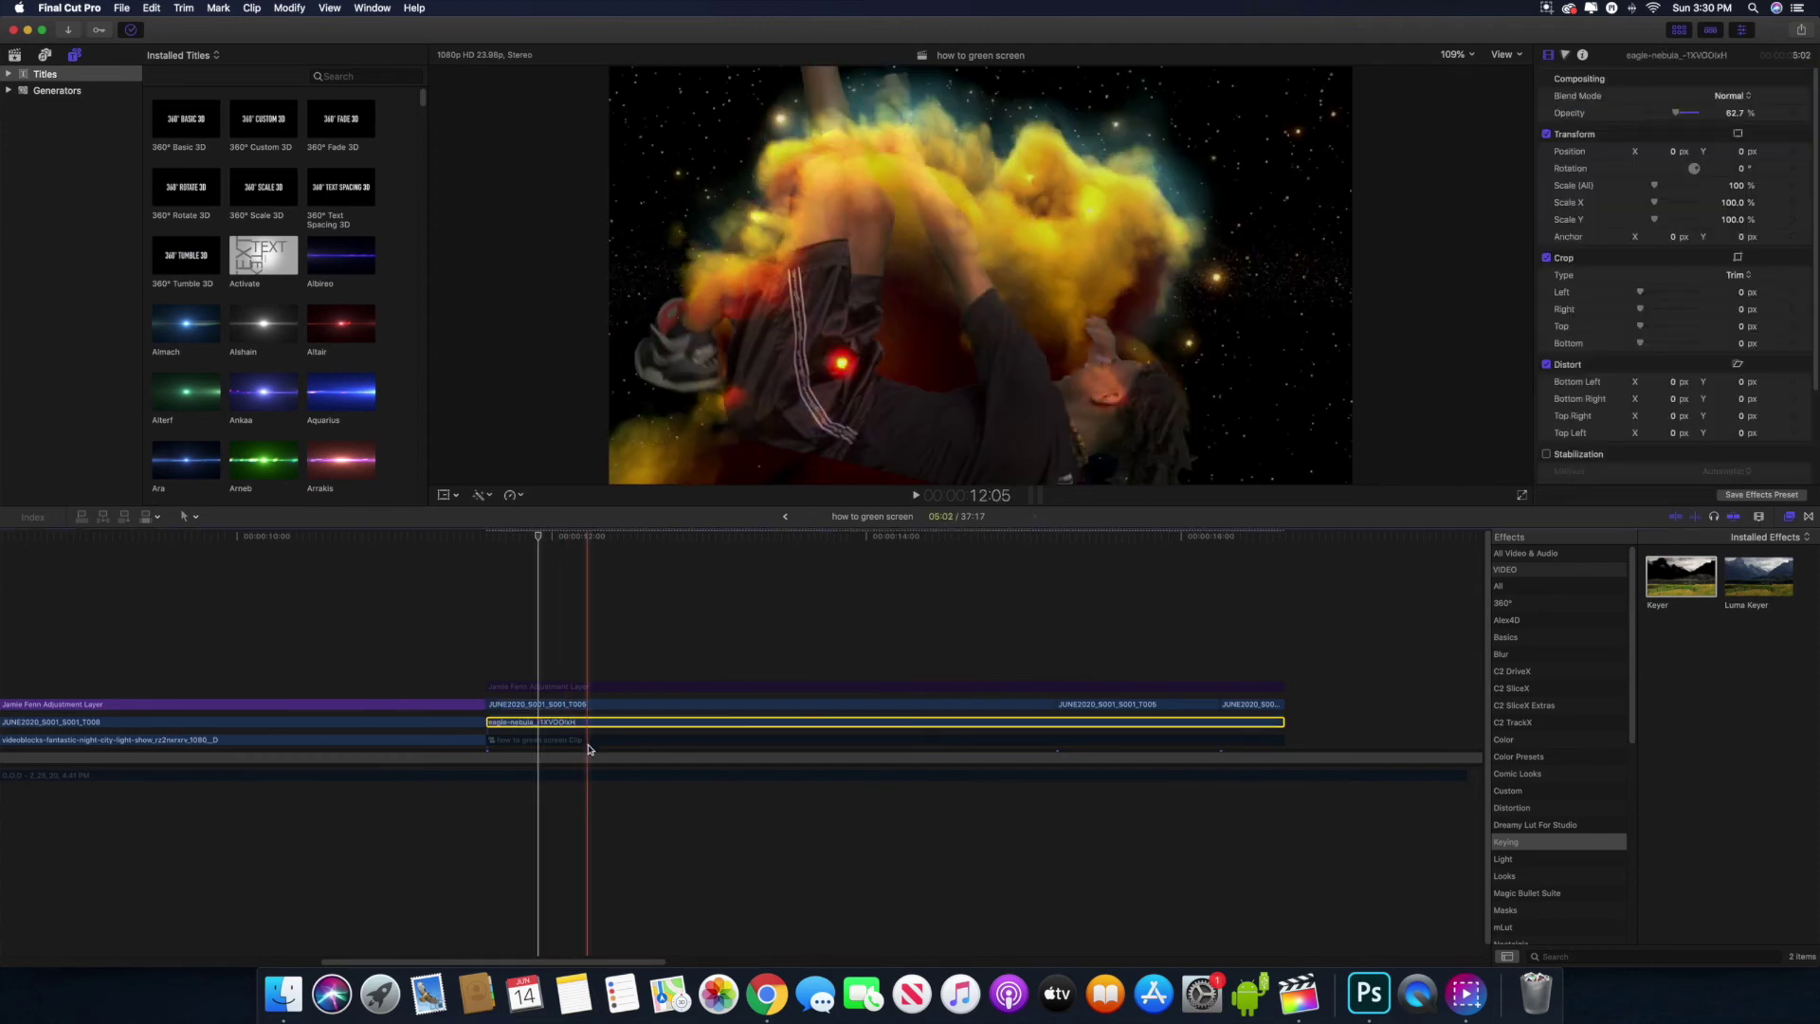
pyautogui.click(587, 742)
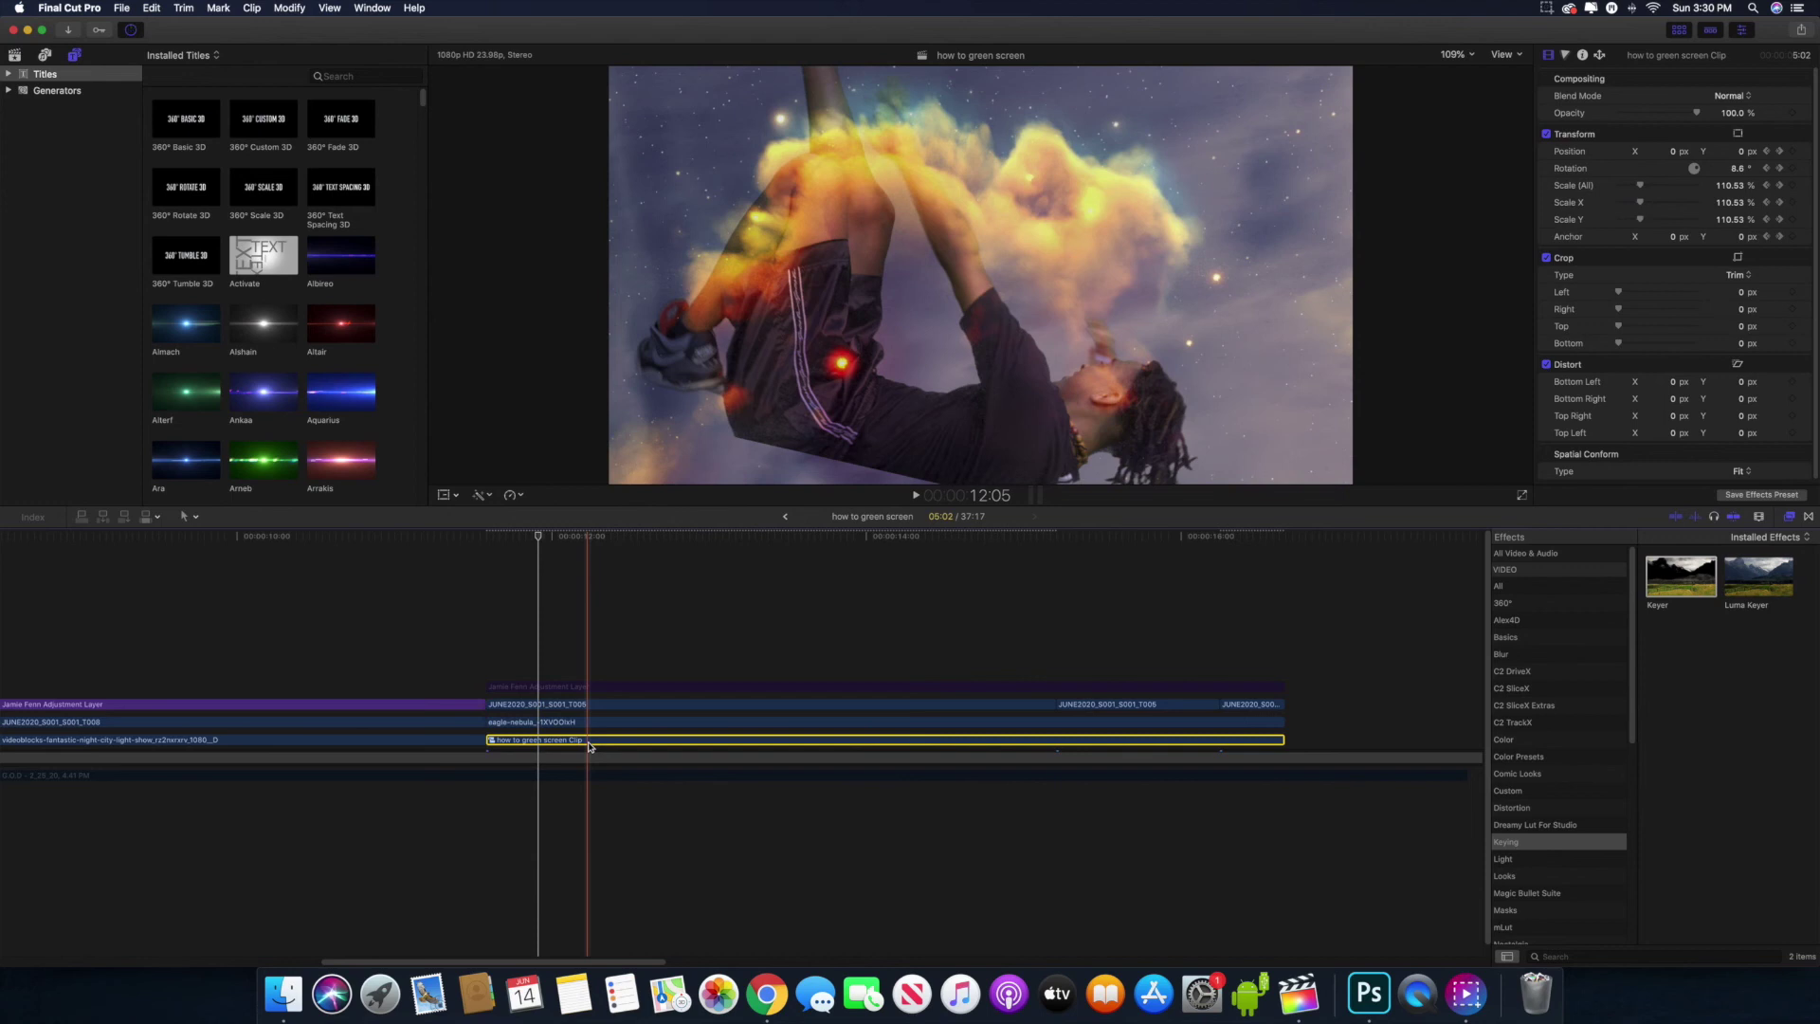
# - Examine the second keyed clip's blend mode options, check the first green-screen clip's settings for comparison, and play back the nebula composite
pyautogui.click(585, 704)
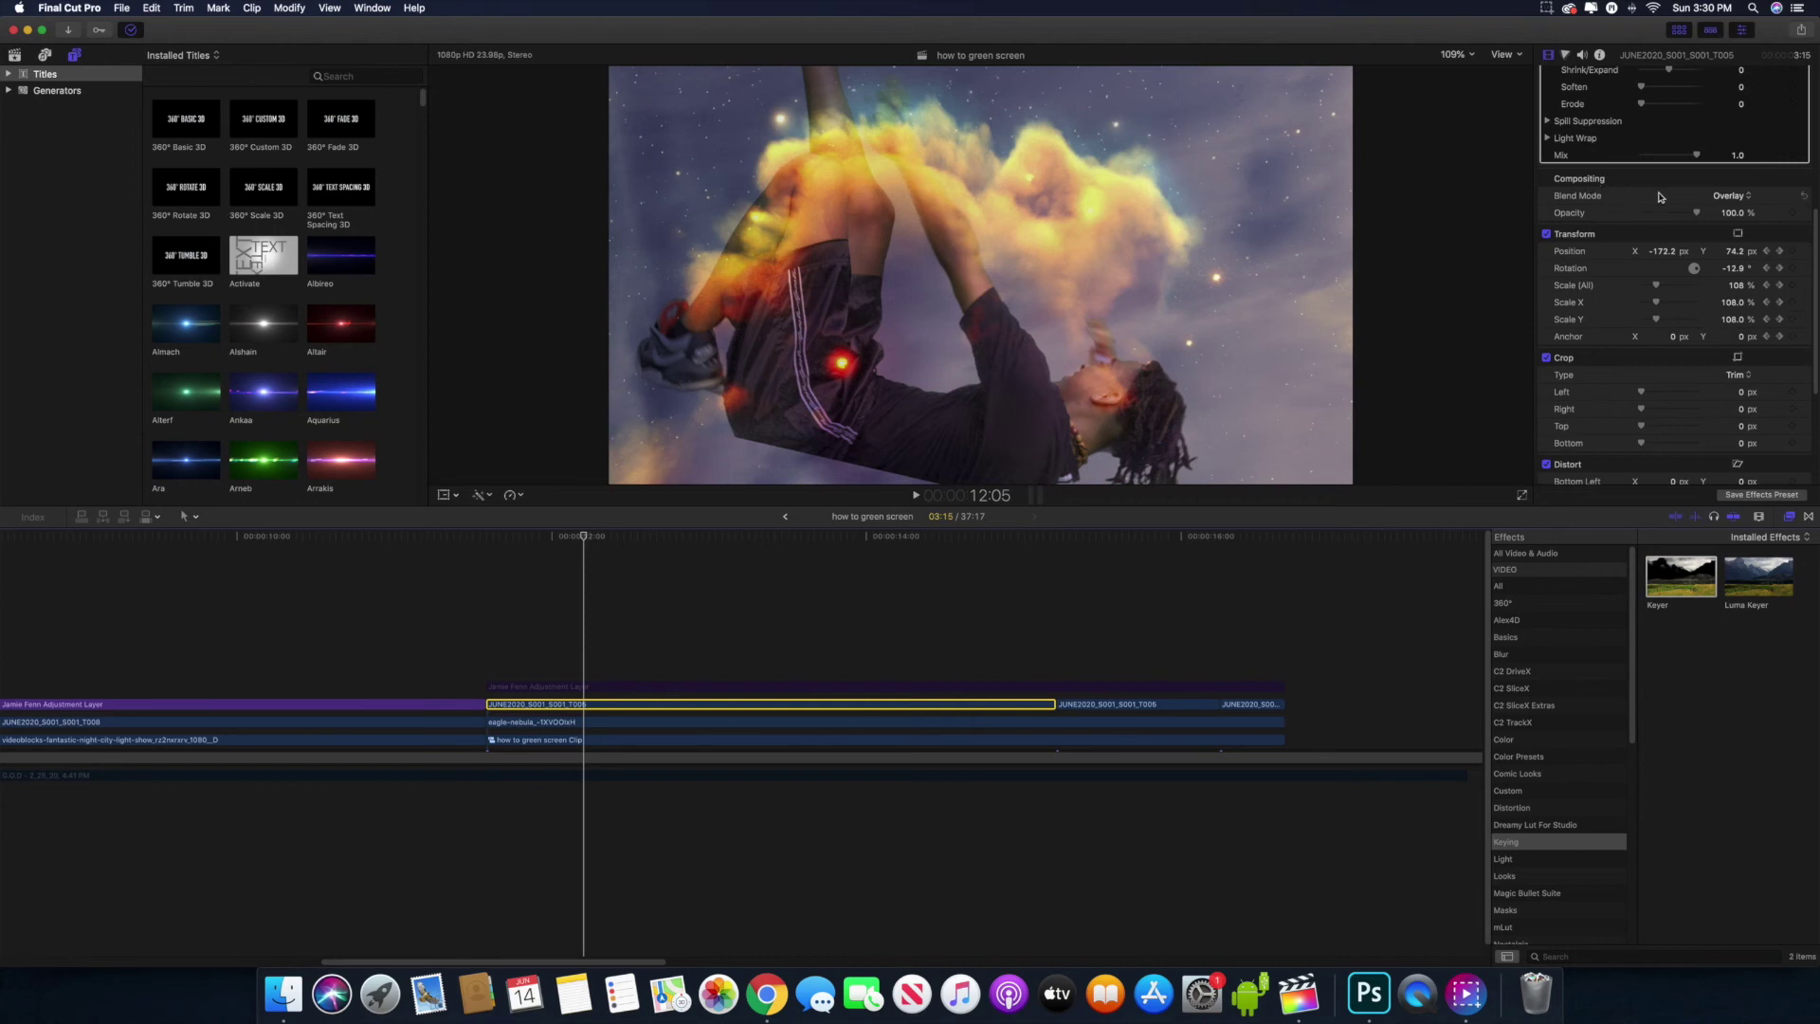
pyautogui.click(1745, 199)
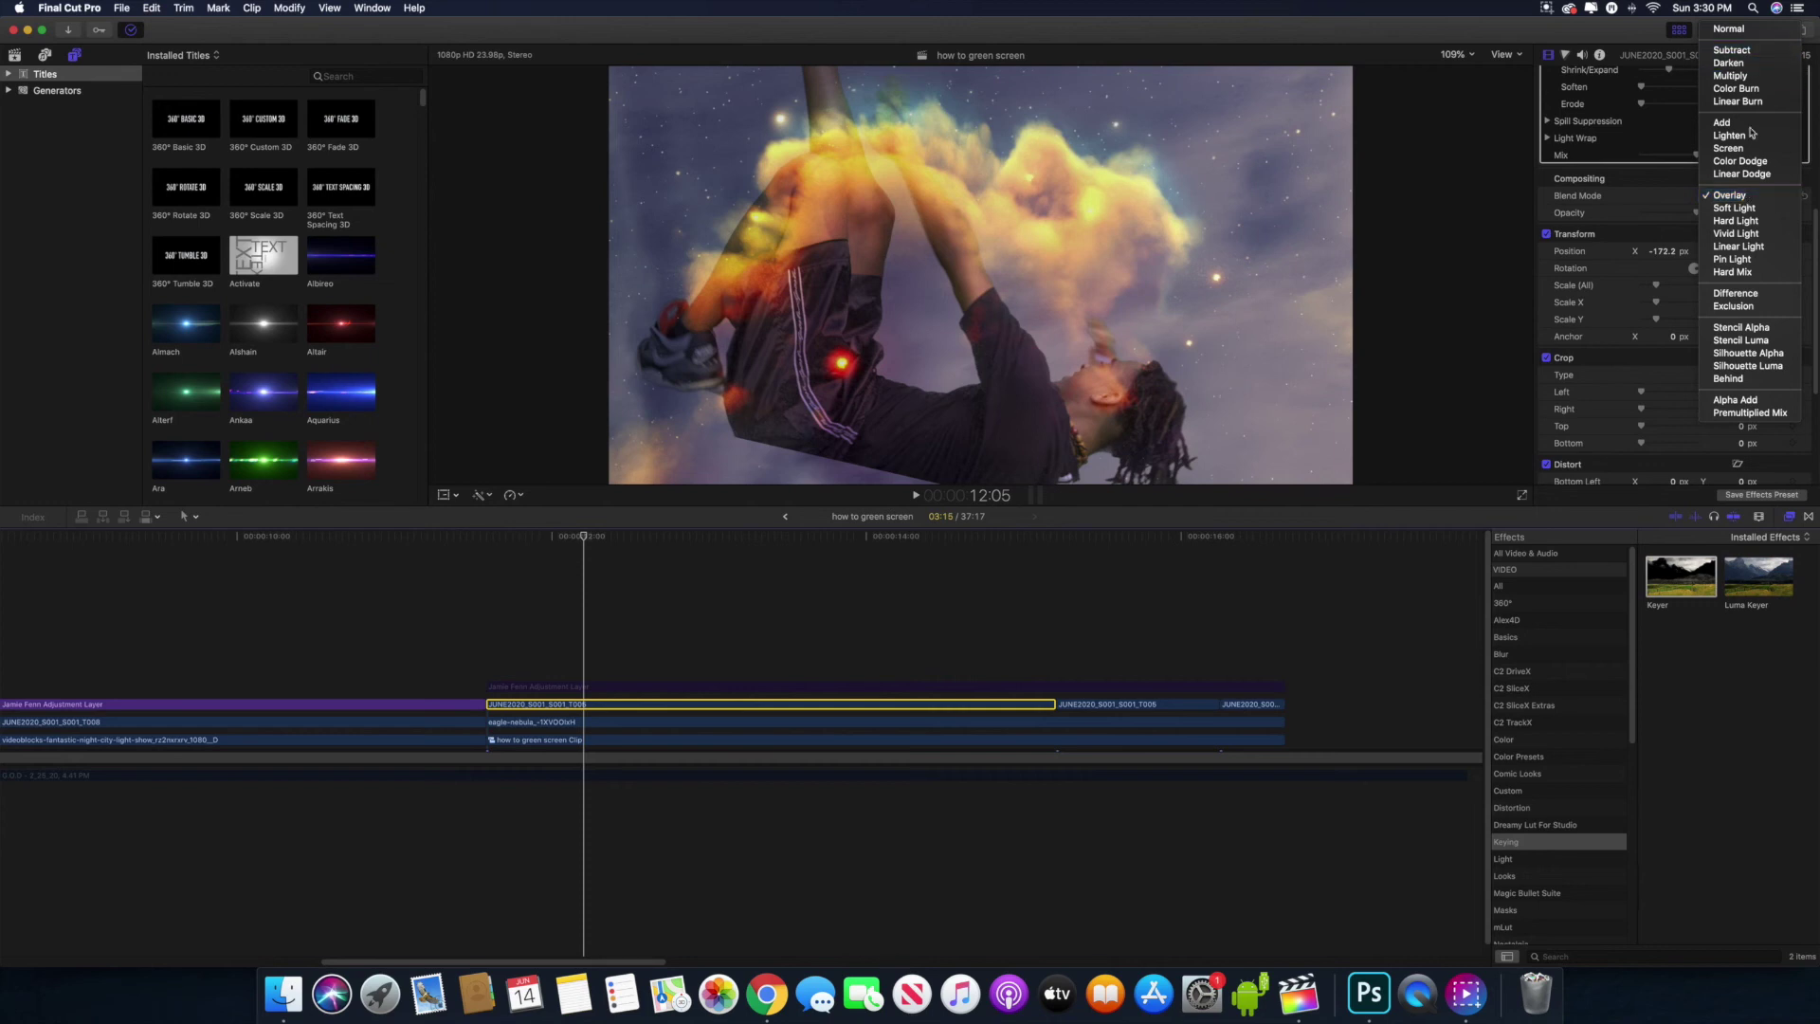
pyautogui.click(241, 727)
pyautogui.click(241, 726)
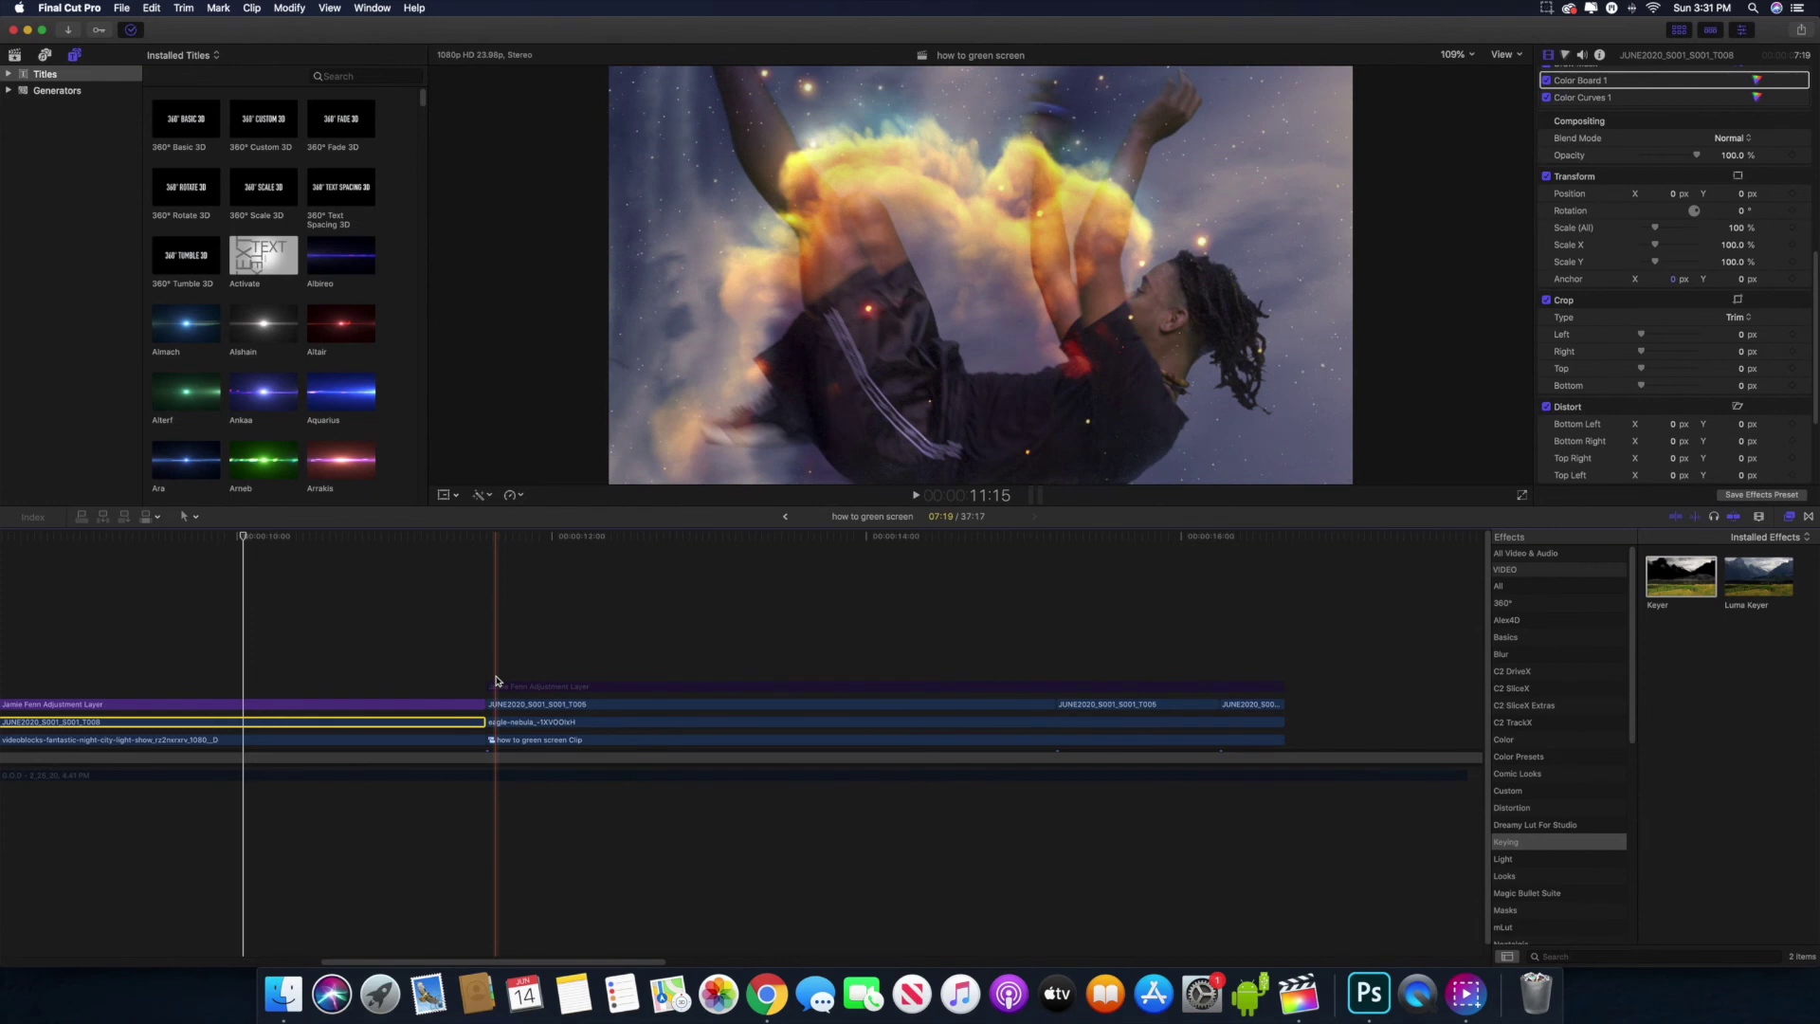
pyautogui.click(582, 704)
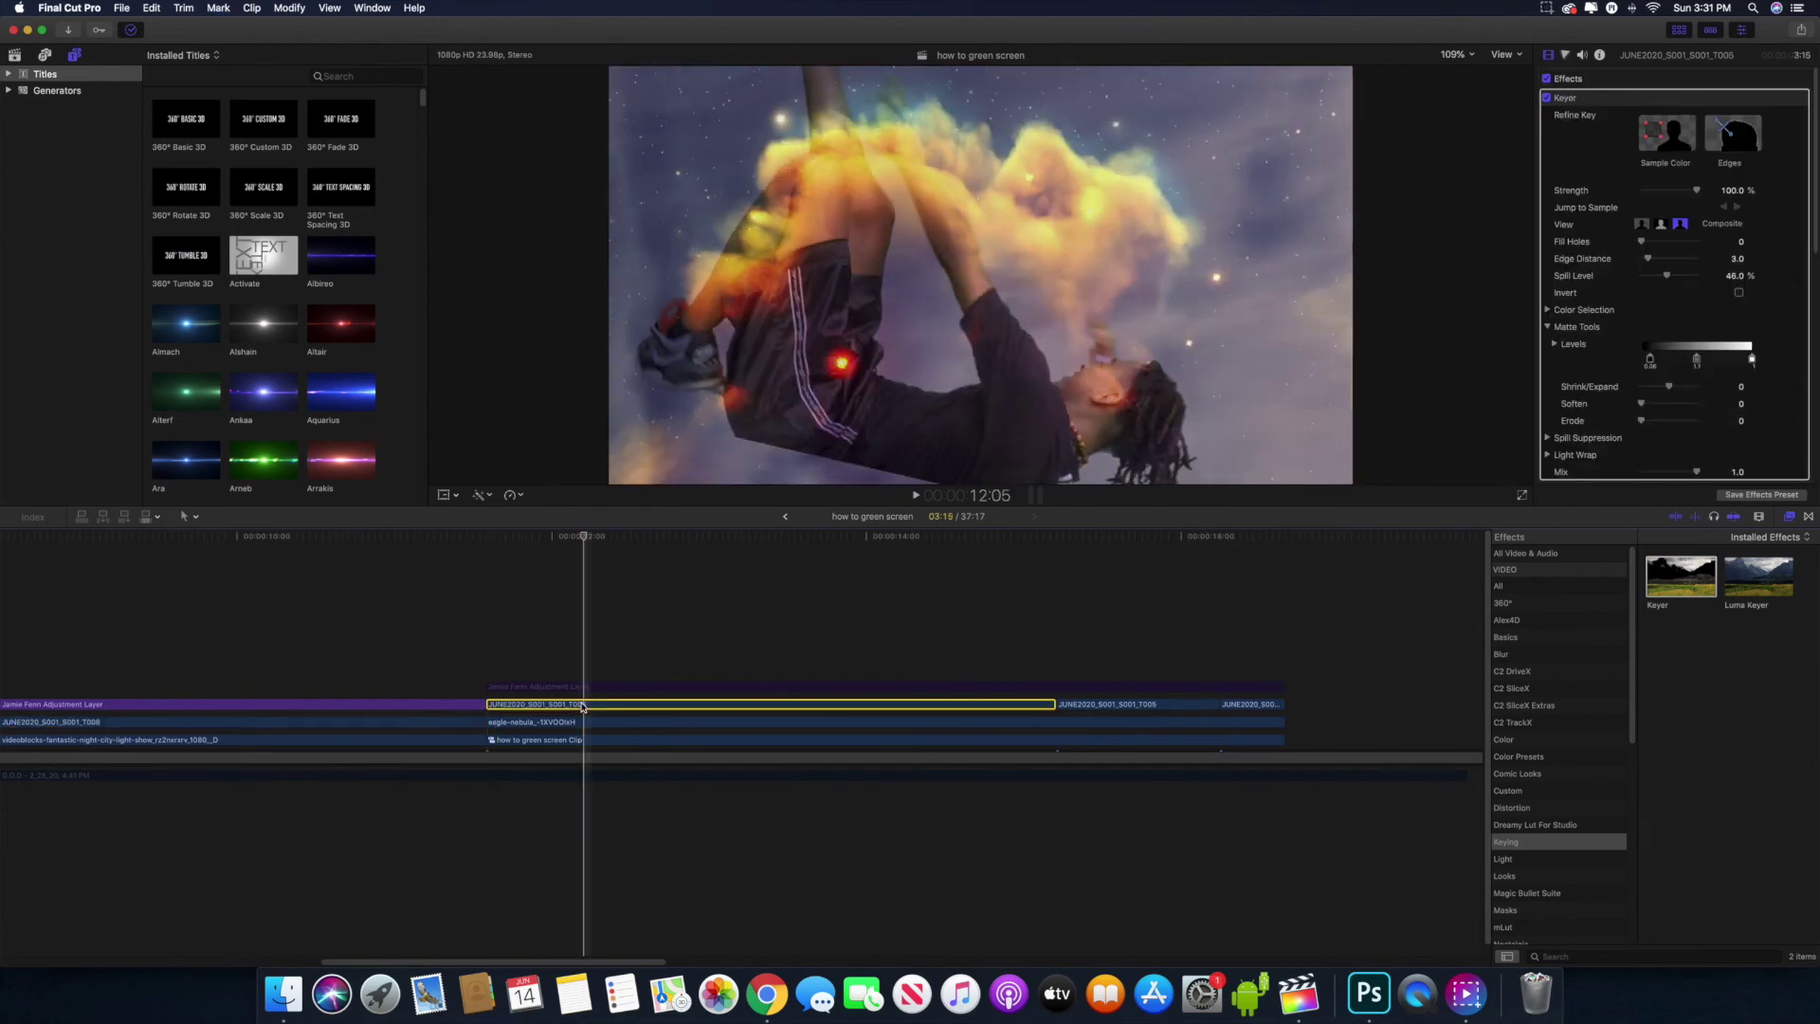
pyautogui.press('space')
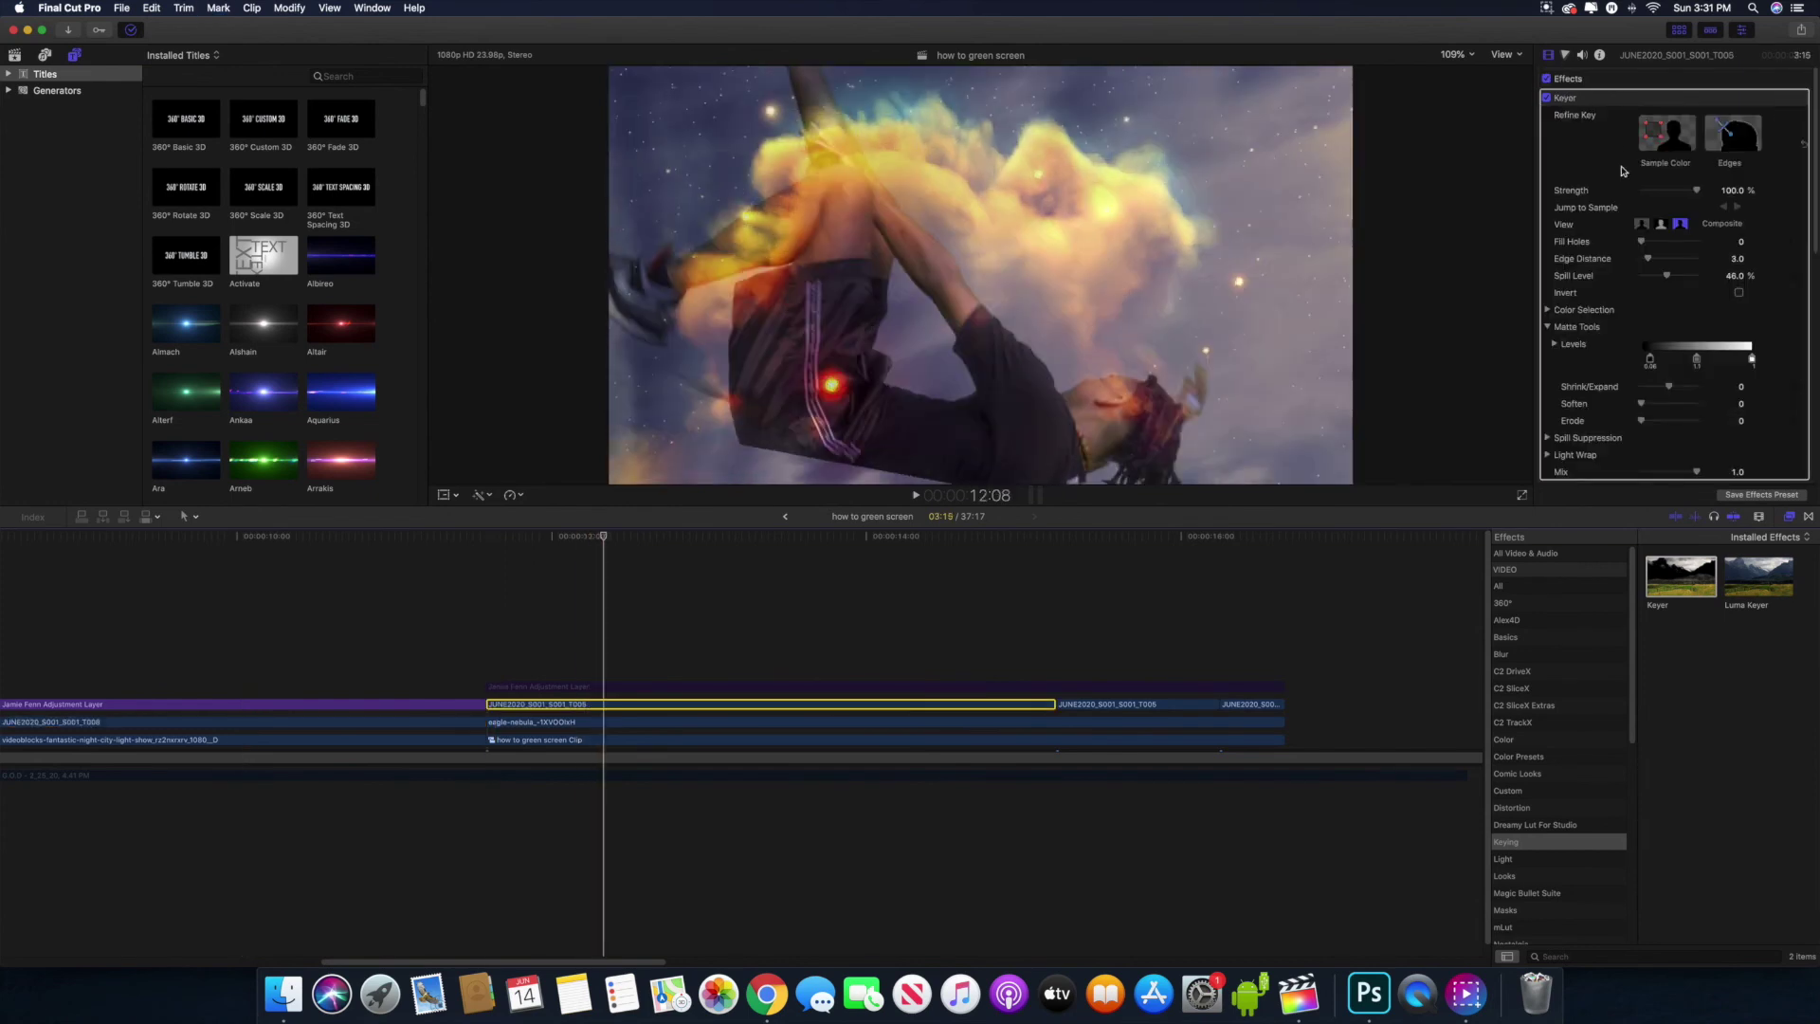
pyautogui.scroll(-5, 1621, 171)
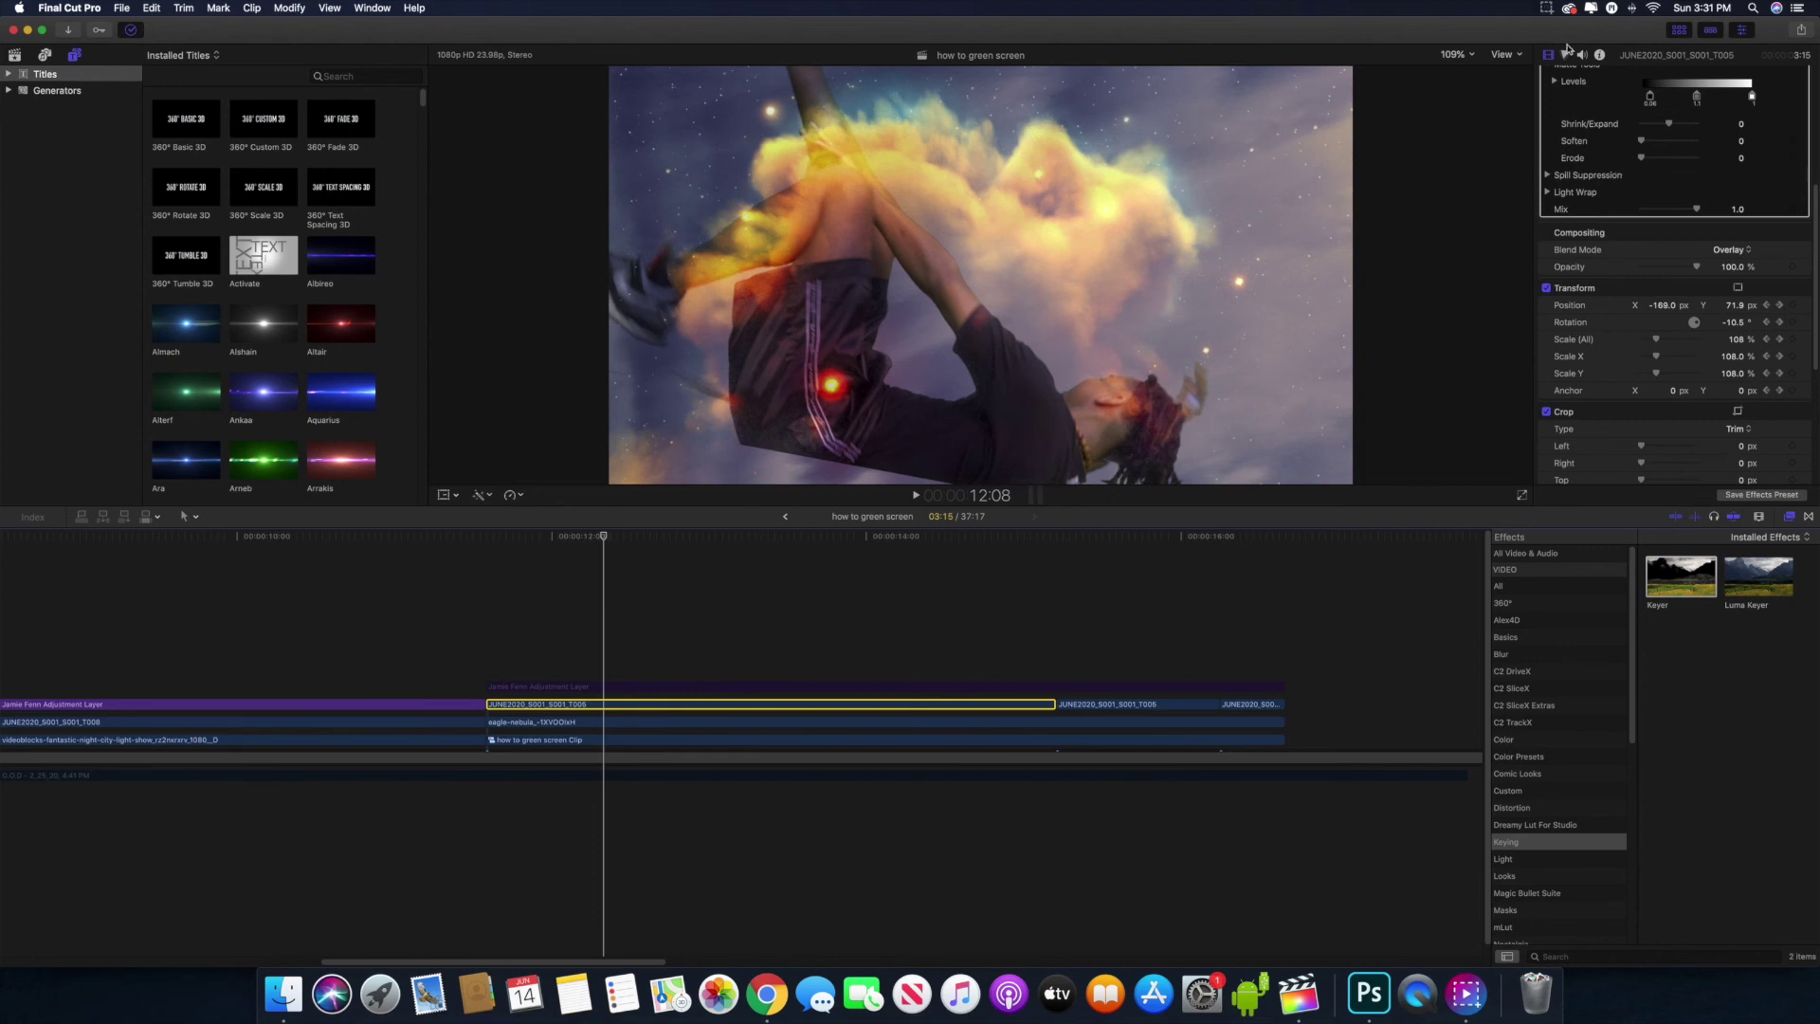
# - Lower the shadow exposure slightly with a Color Board correction on the second keyed clip
pyautogui.click(1566, 55)
pyautogui.moveTo(1617, 201)
pyautogui.mouseDown()
pyautogui.moveTo(1618, 232)
pyautogui.moveTo(1617, 210)
pyautogui.mouseUp()
pyautogui.click(1690, 202)
pyautogui.click(1763, 202)
# - Enable the adjustment layer with the letterbox and RetroGrade effects above the nebula composite
pyautogui.click(532, 686)
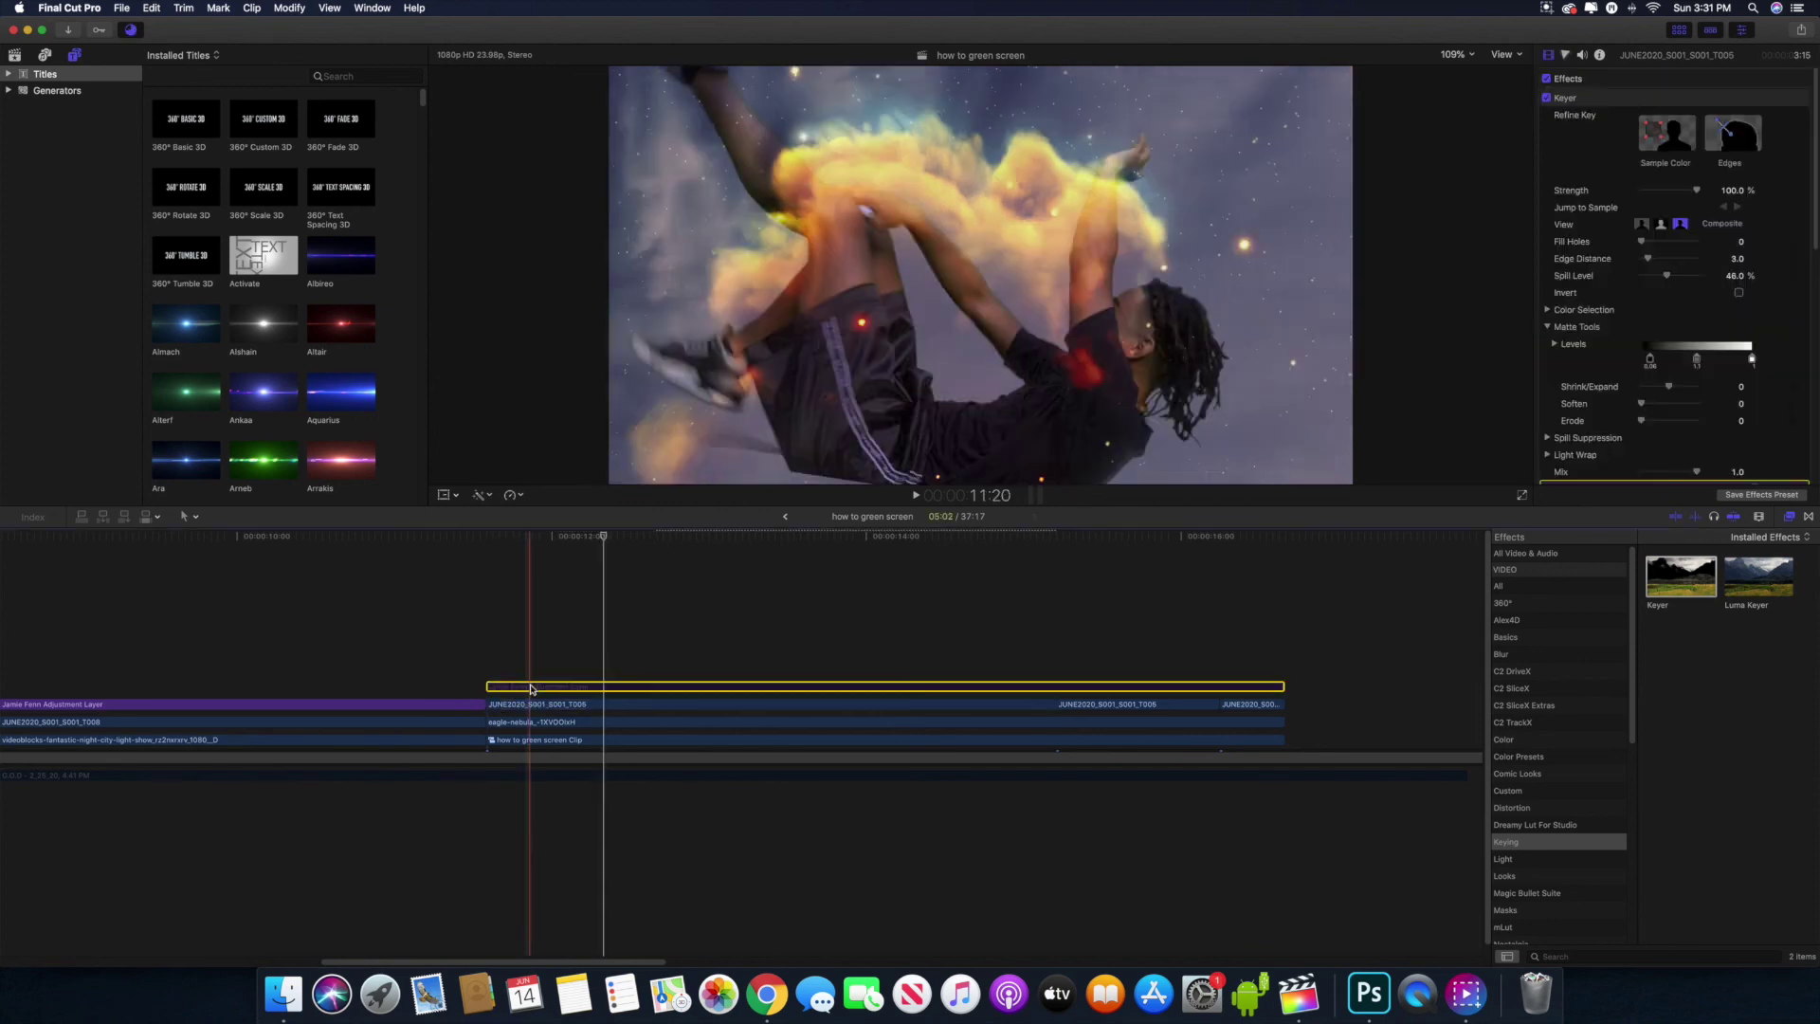
pyautogui.press('v')
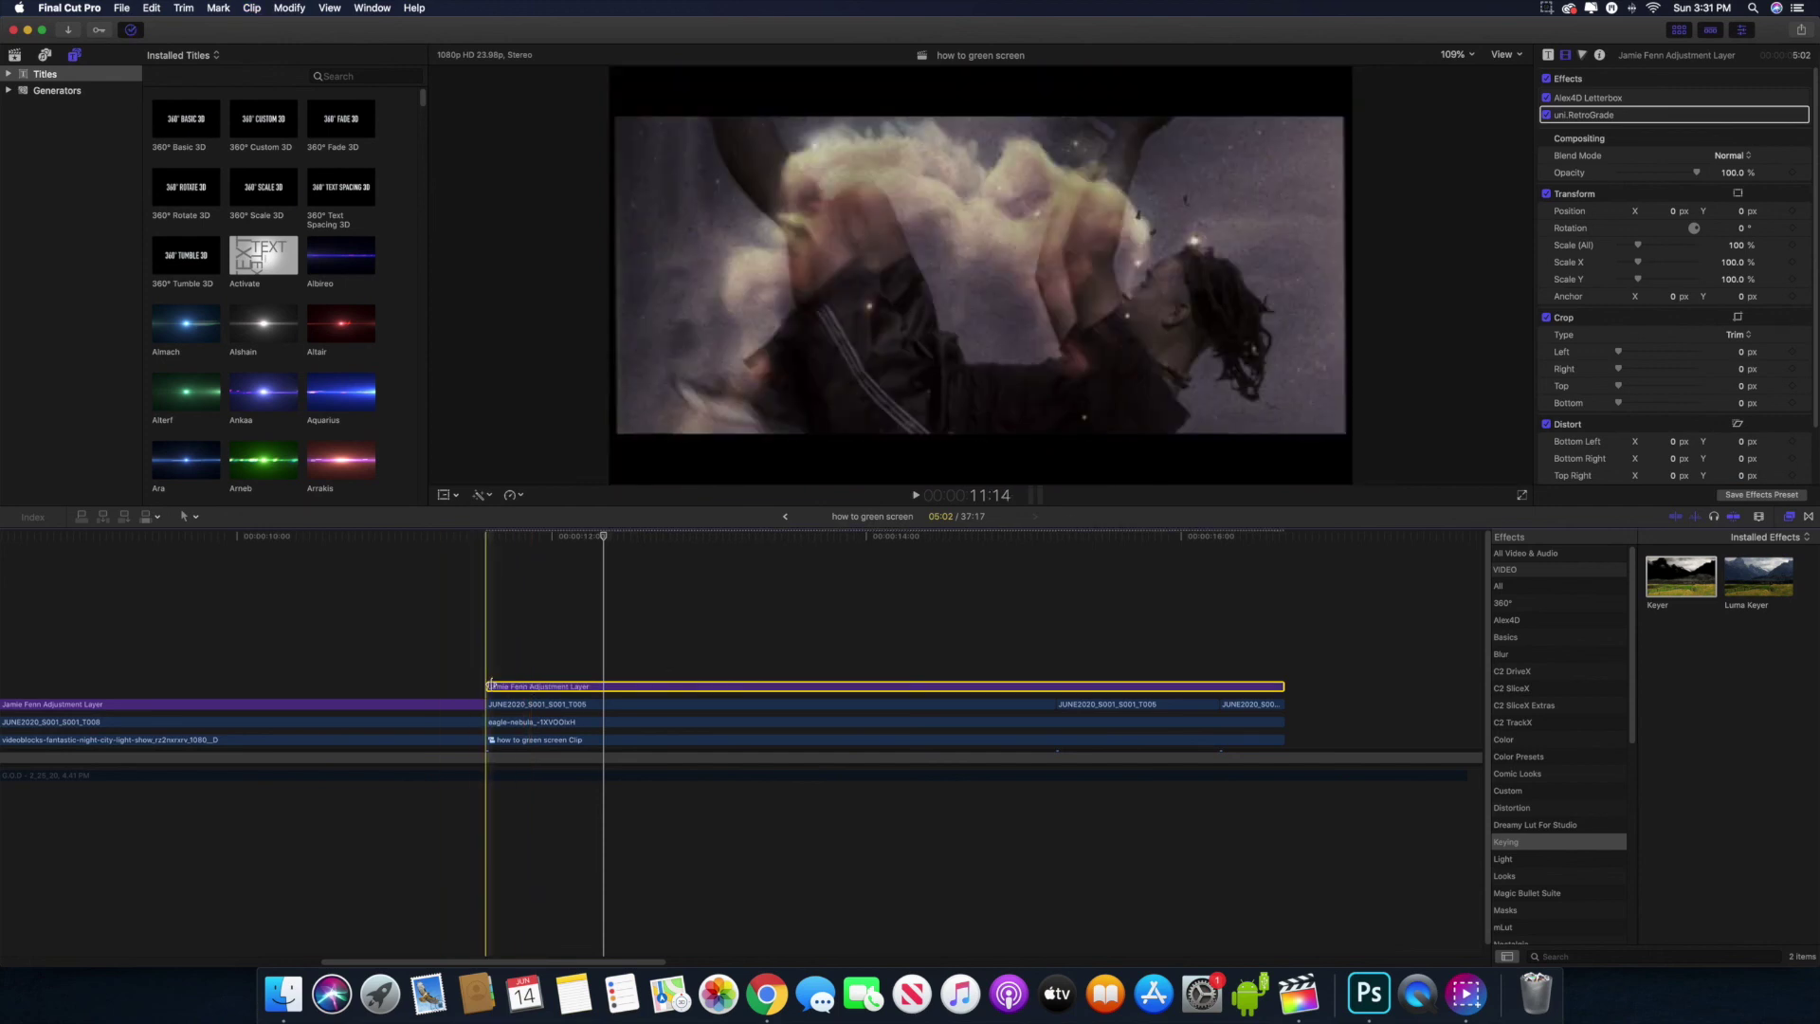
pyautogui.click(1304, 652)
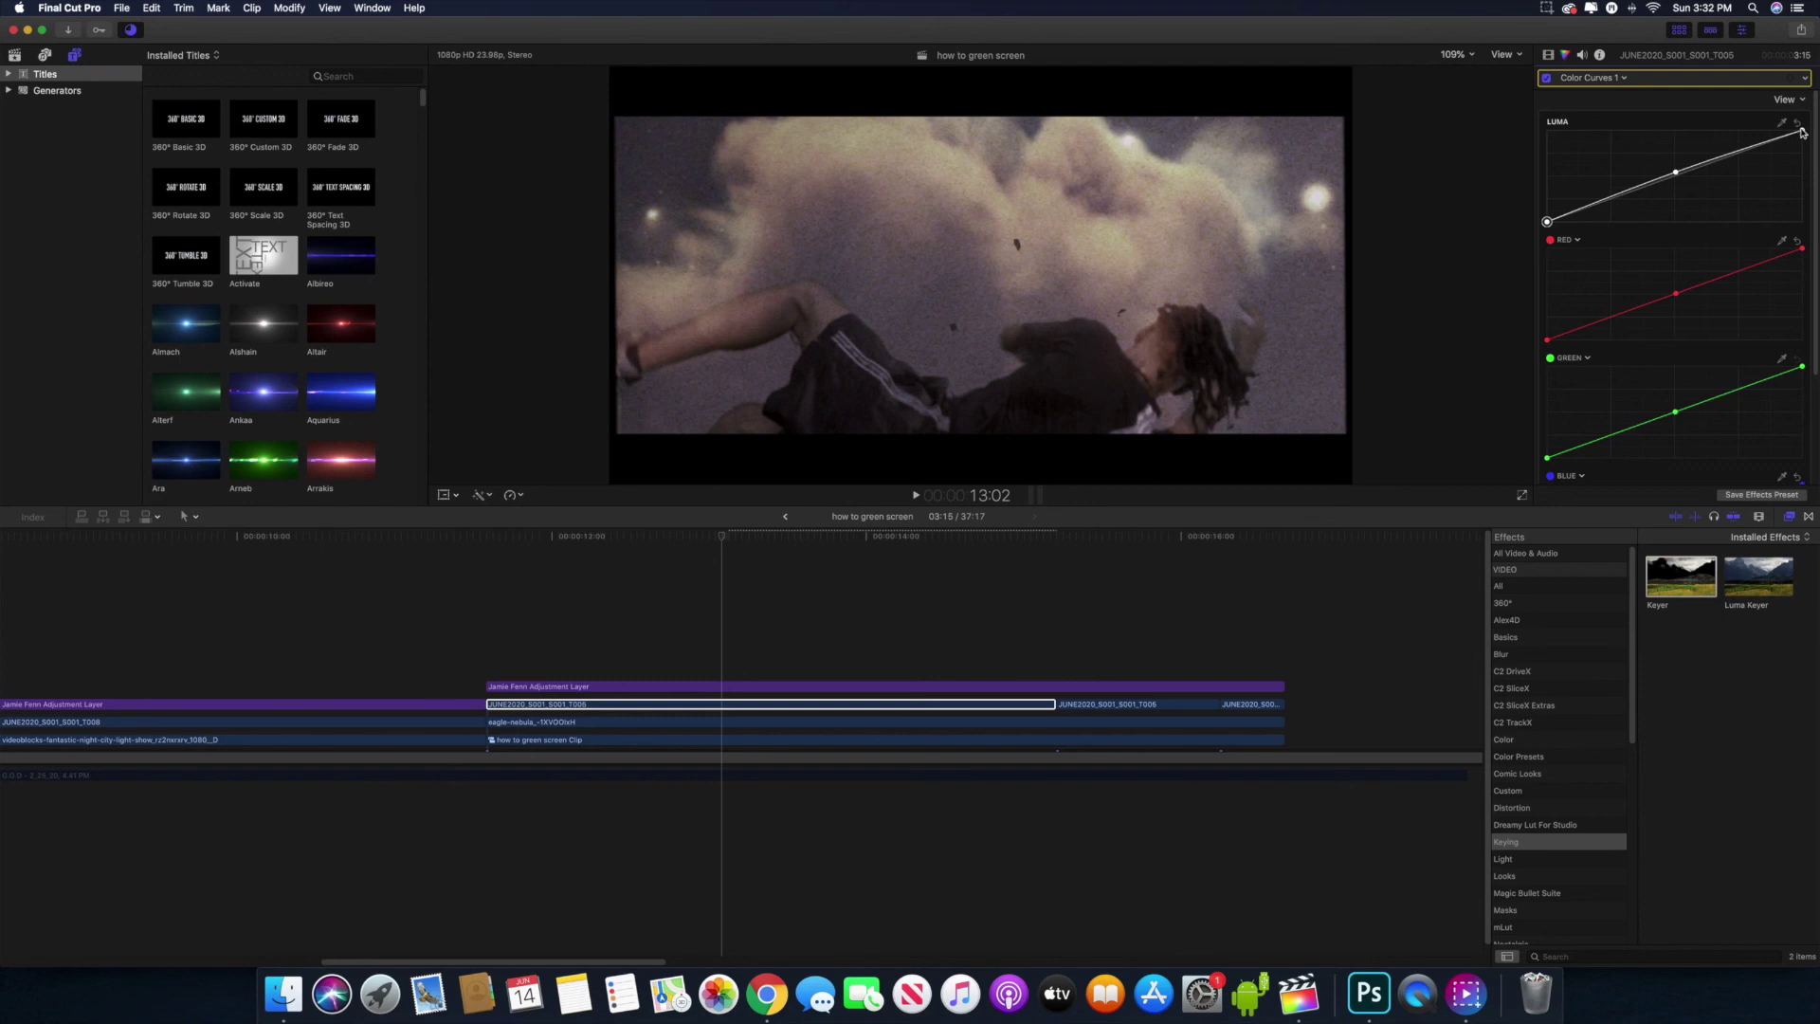
# - Fine-tune the keyed clip's Color Curves, lowering the luma white point and raising the red midtones slightly
pyautogui.moveTo(1802, 130); pyautogui.dragTo(1801, 133)
pyautogui.moveTo(1676, 294); pyautogui.dragTo(1675, 288)
pyautogui.click(1546, 340)
pyautogui.scroll(-3, 1546, 341)
pyautogui.click(1676, 382)
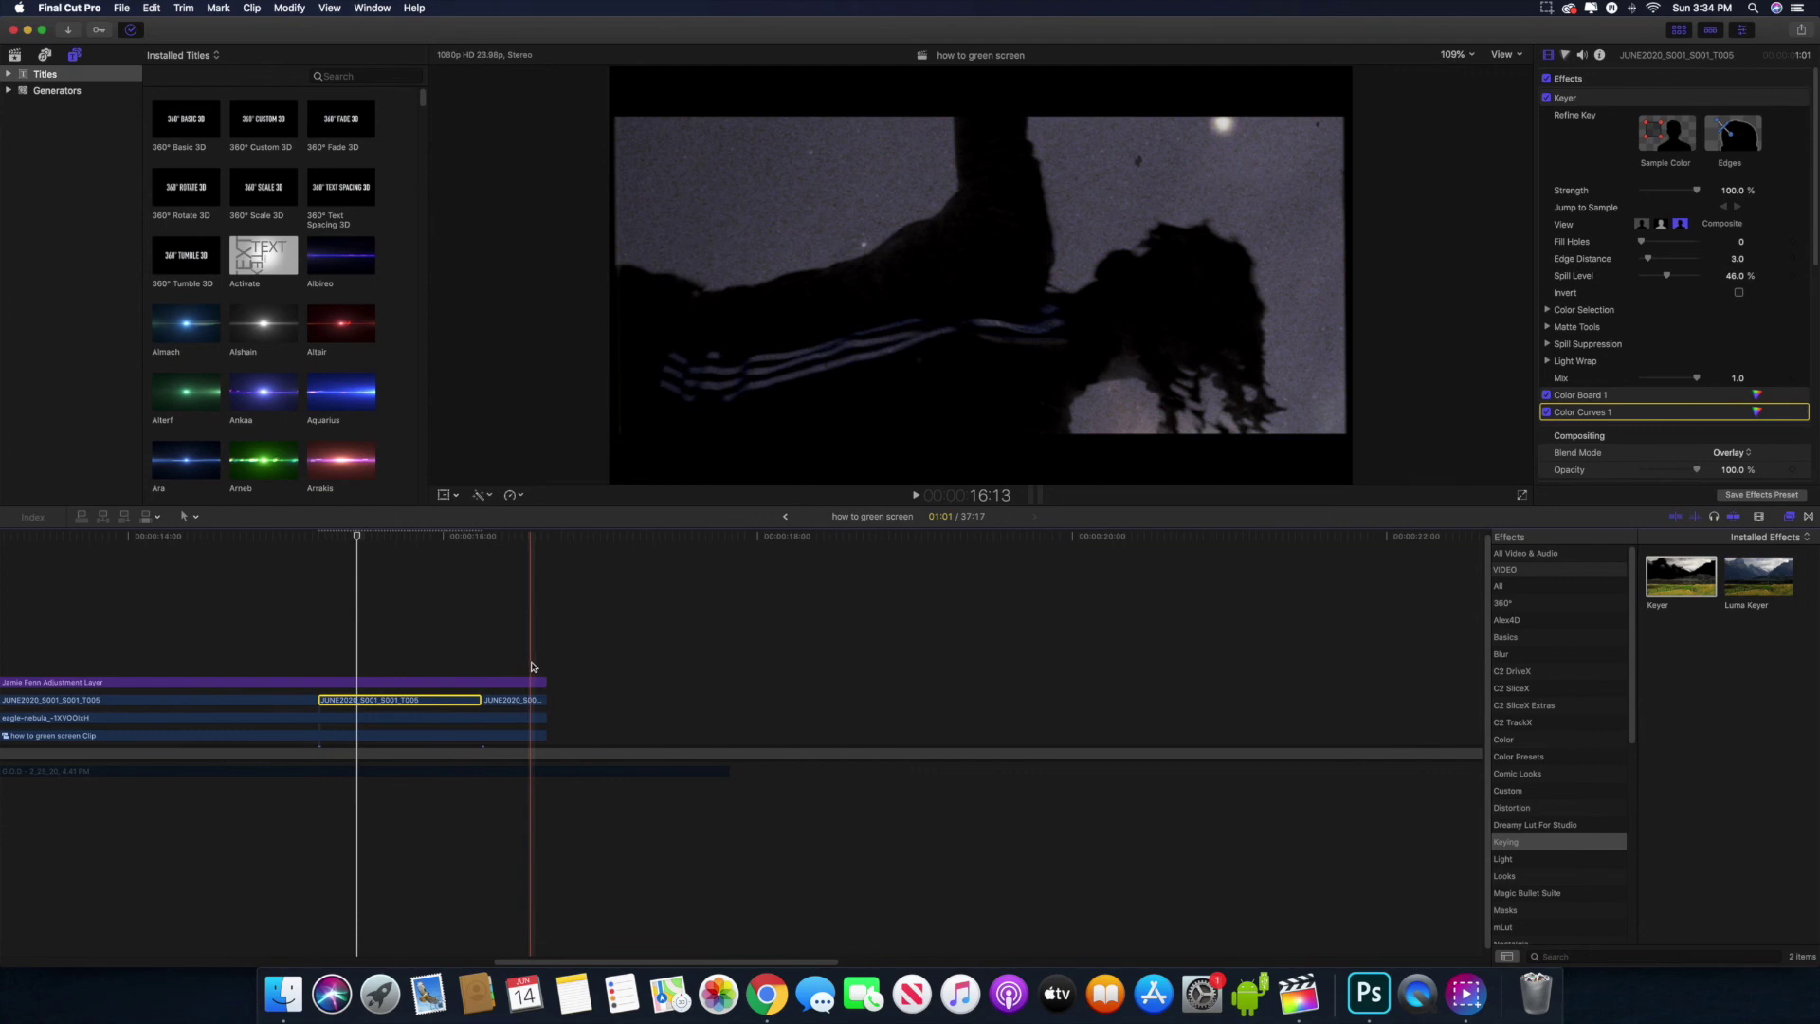
# - Inspect the end of the nebula composite, checking the keyed clip with the adjustment and background layers temporarily disabled
pyautogui.press('space')
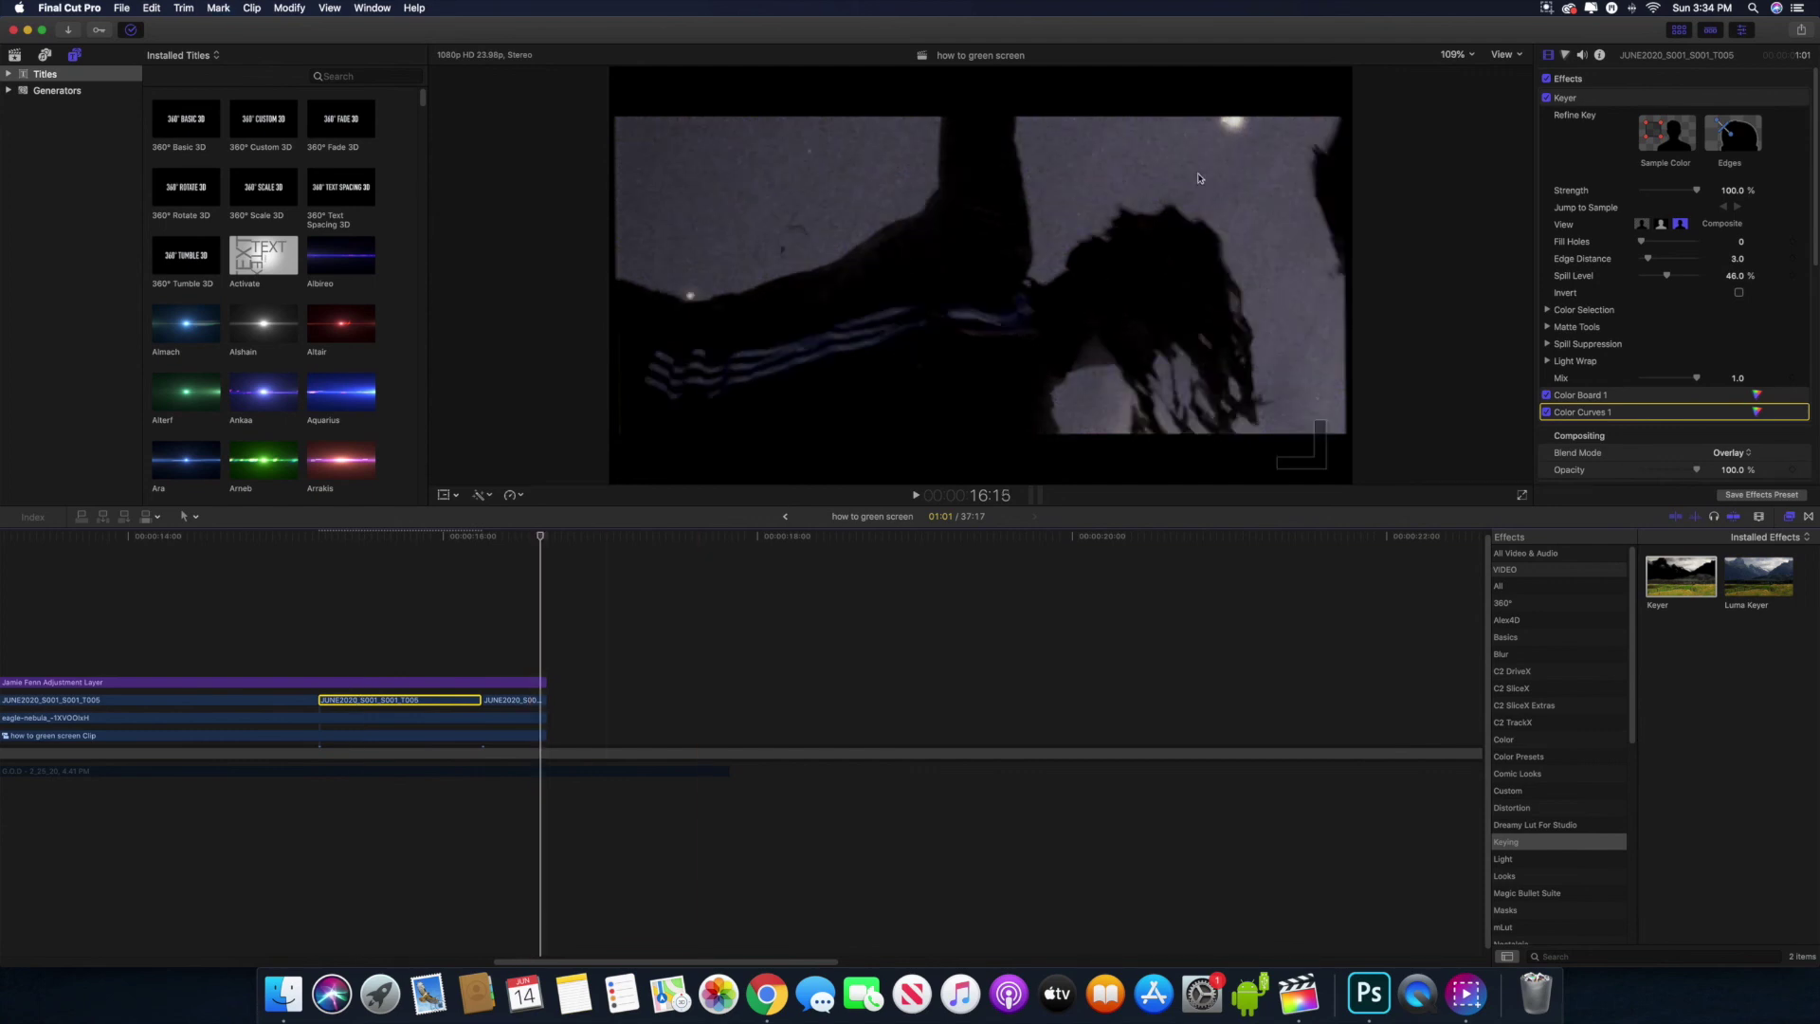
pyautogui.click(1547, 99)
pyautogui.click(1546, 396)
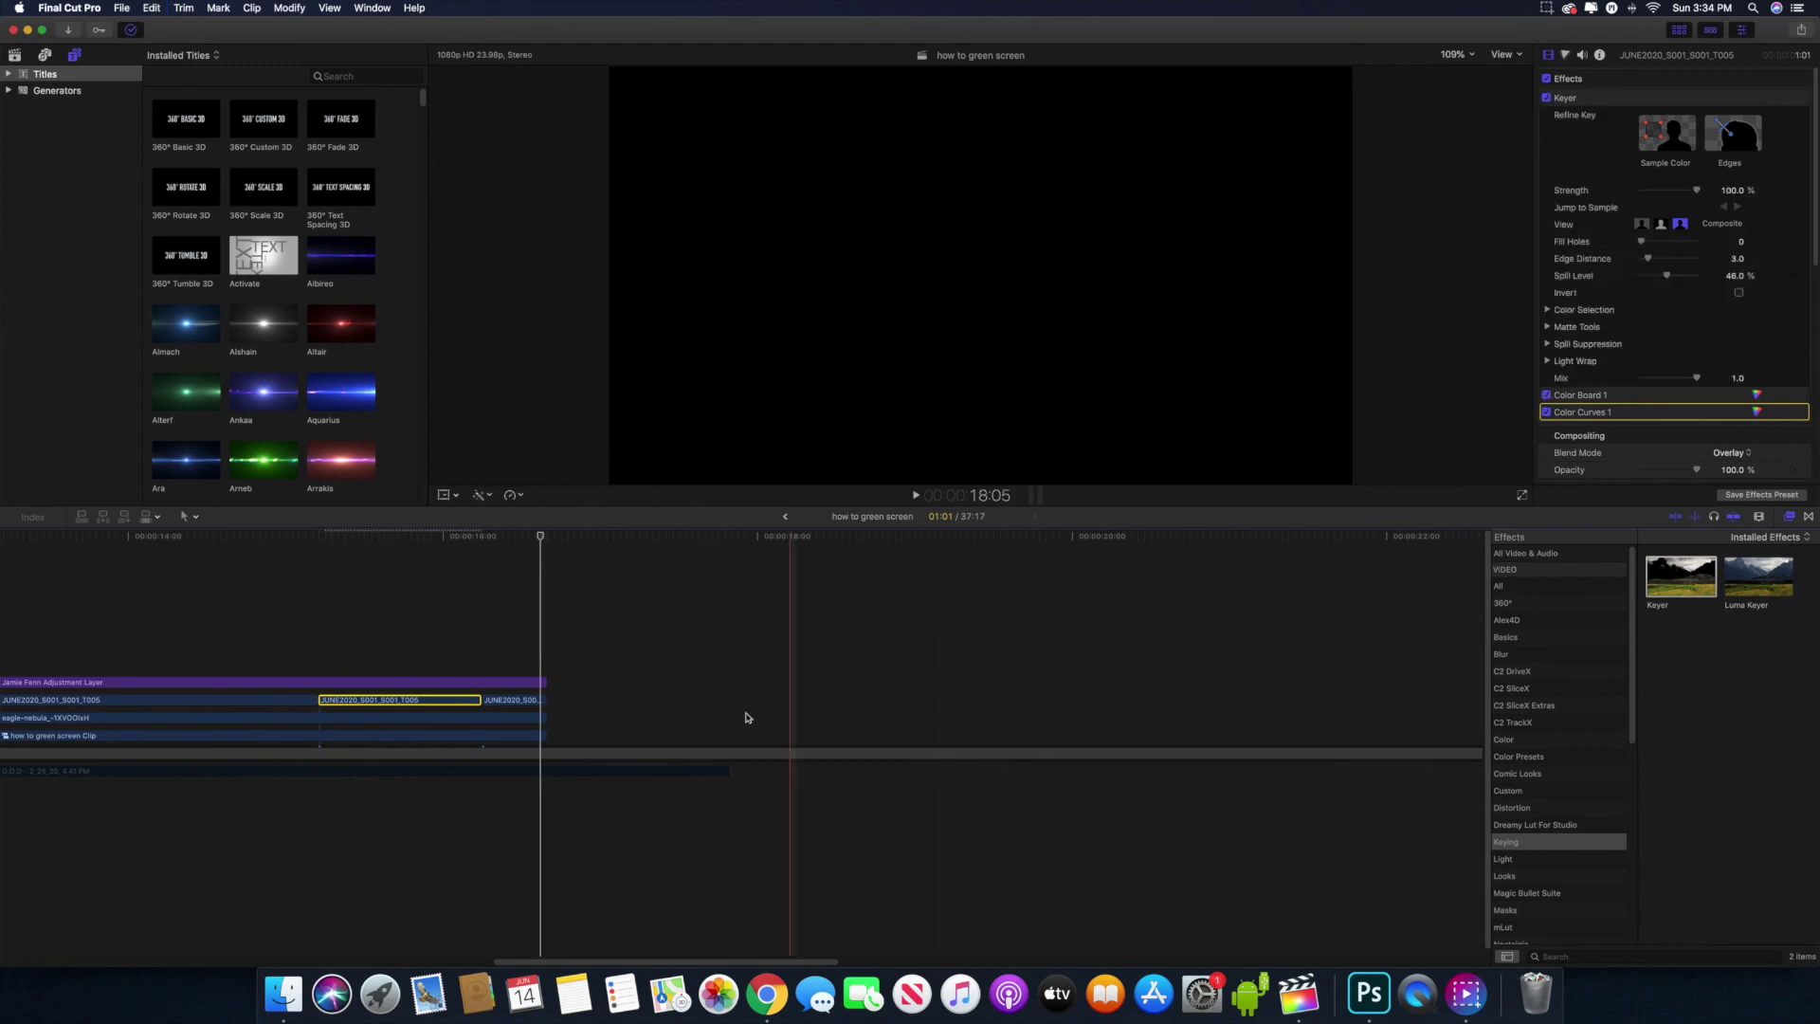
pyautogui.click(534, 682)
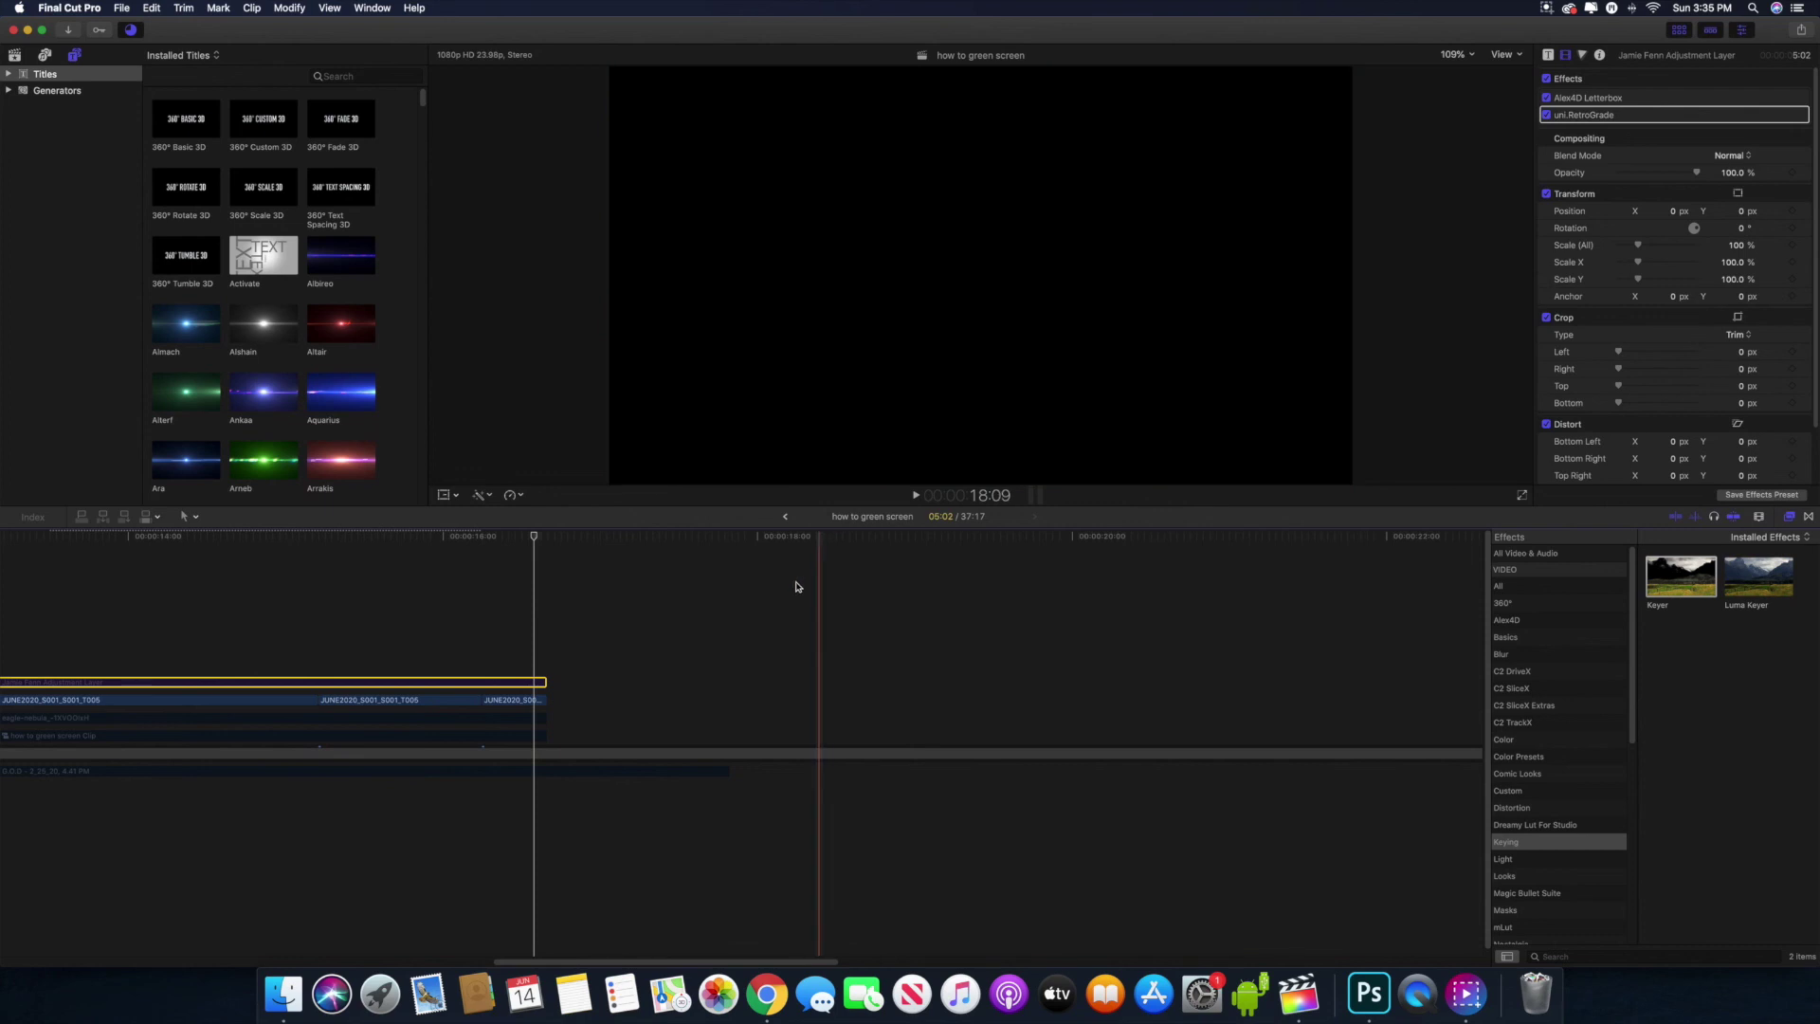
pyautogui.click(523, 719)
pyautogui.click(512, 700)
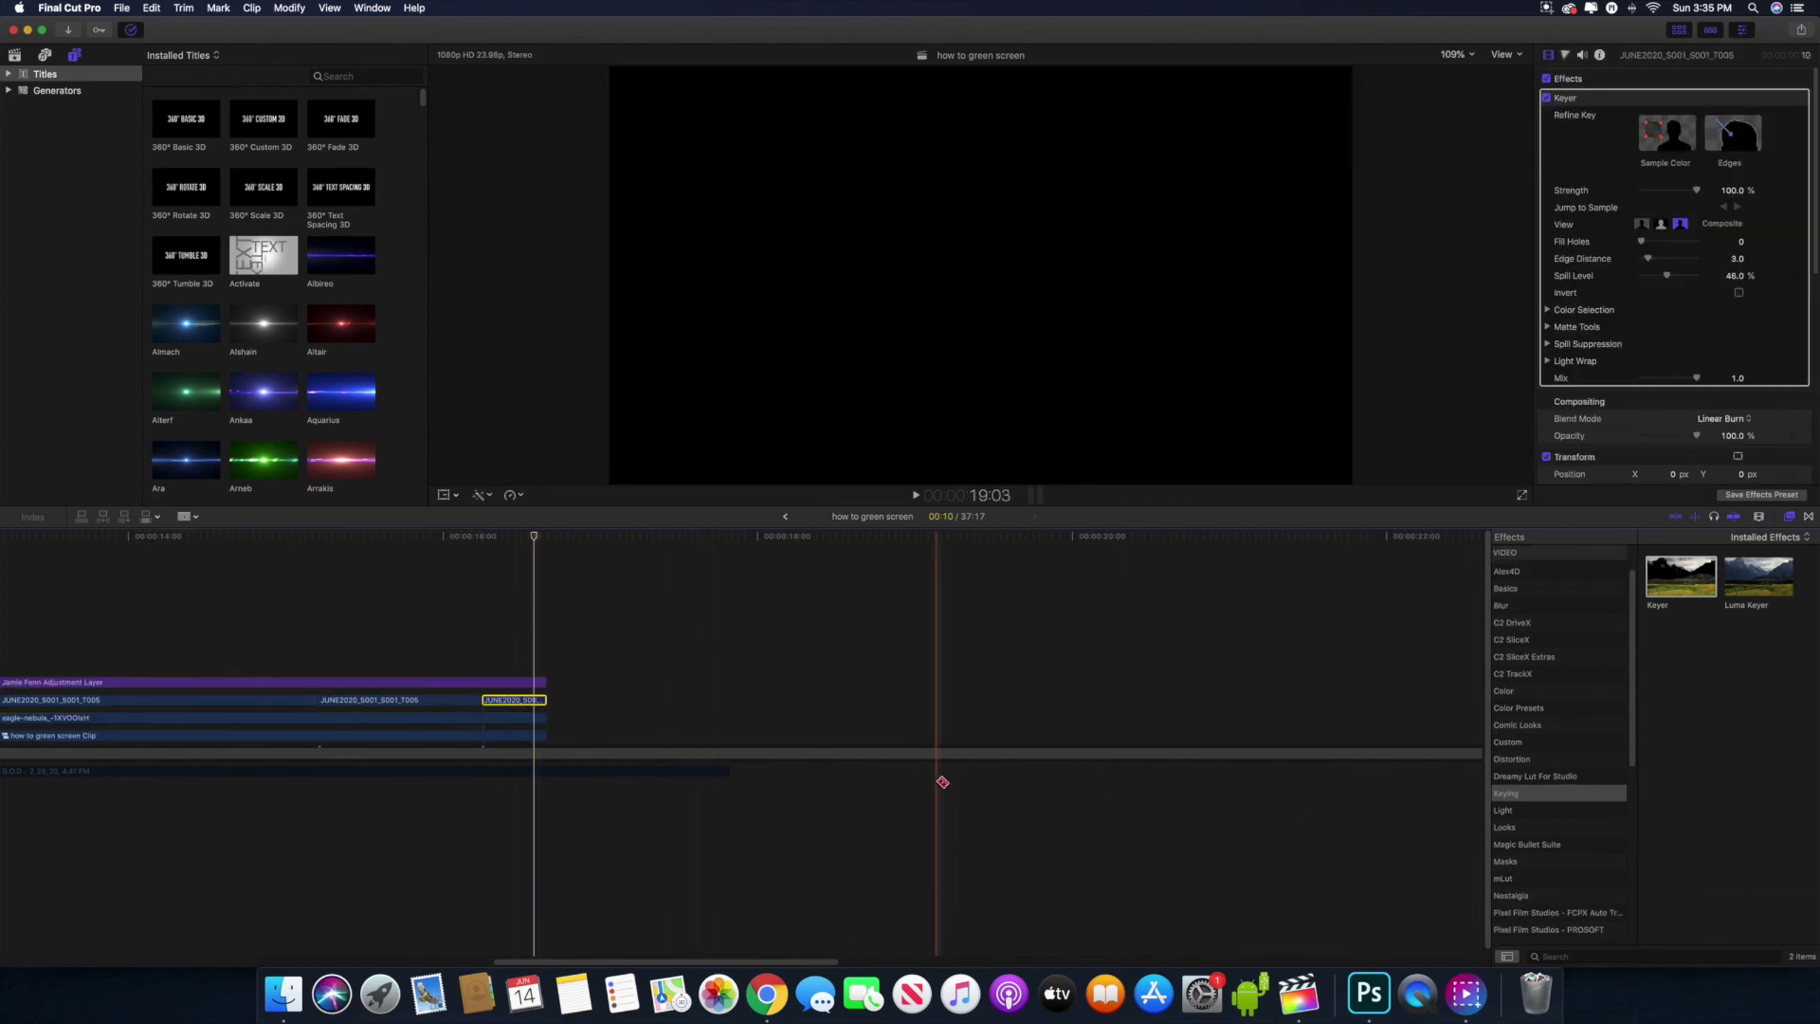
# - Split the last keyed clip at 16:14 and apply the Draw Mask effect to its two-frame end piece
pyautogui.press('super+equal')
pyautogui.press('super+equal')
pyautogui.hscroll(-10, 1296, 630)
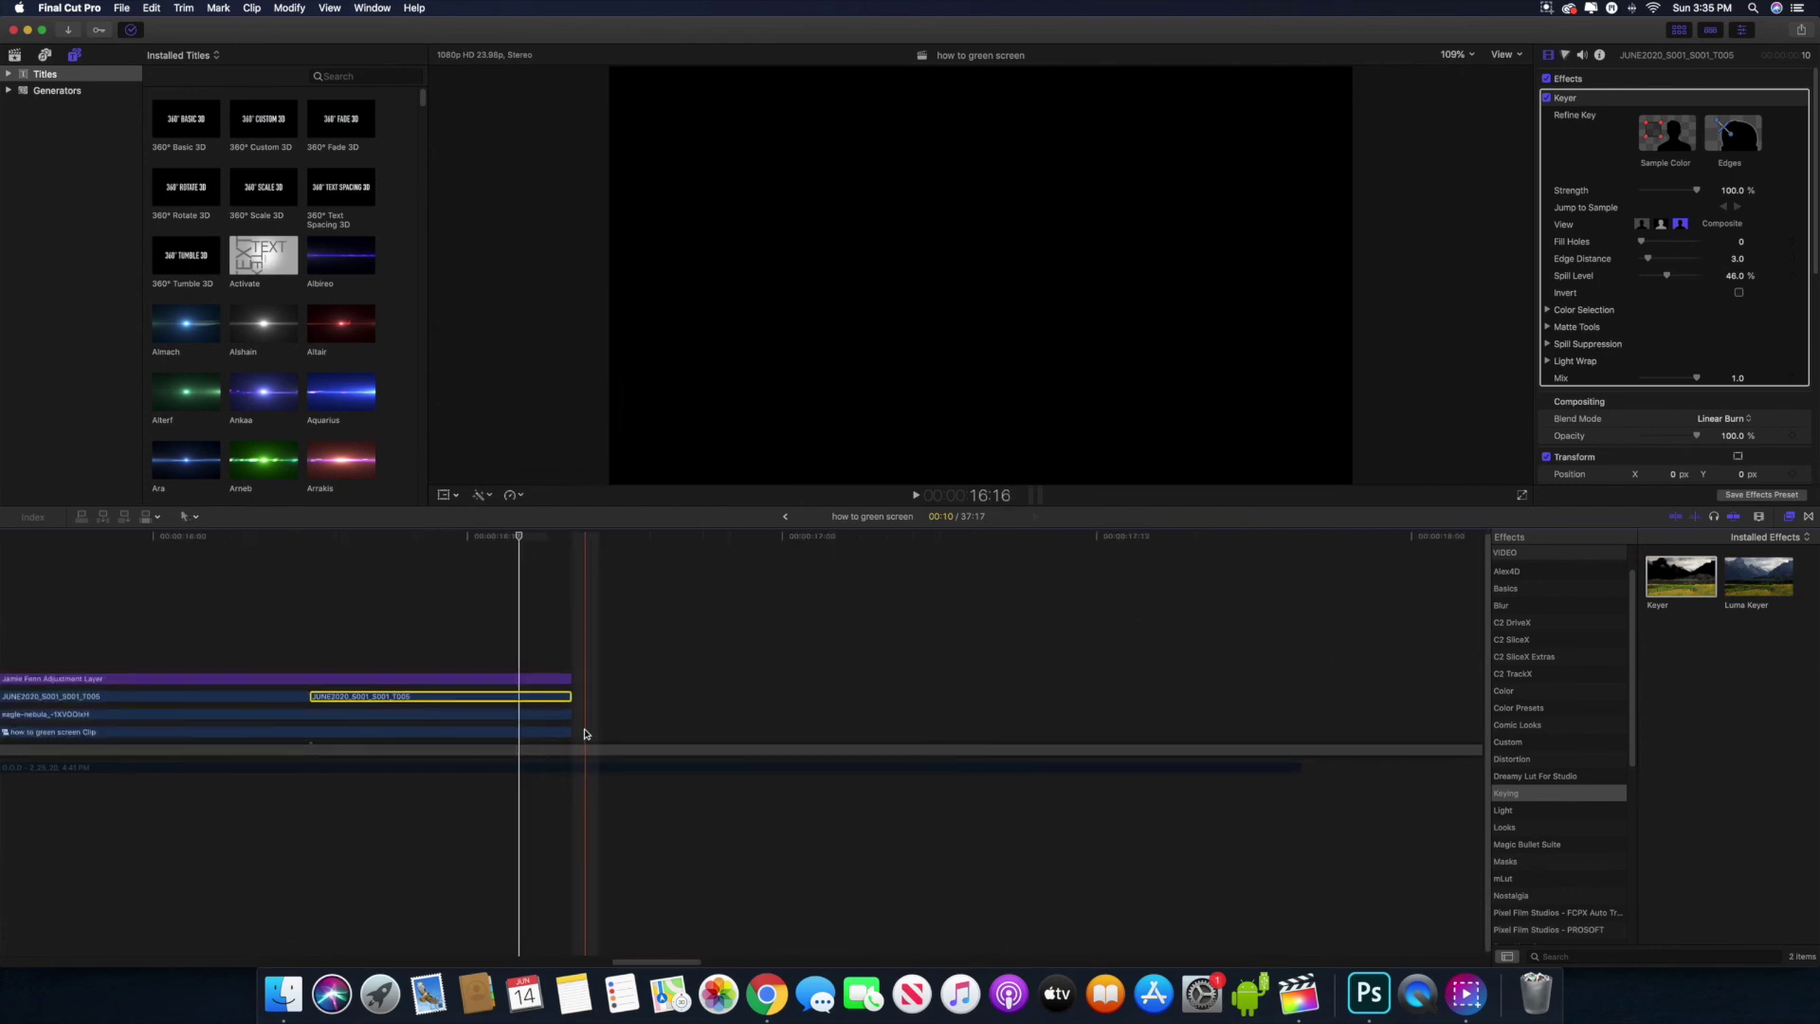
pyautogui.click(524, 699)
pyautogui.press('a')
pyautogui.click(530, 698)
pyautogui.click(1517, 859)
pyautogui.moveTo(1663, 586)
pyautogui.mouseDown()
pyautogui.moveTo(651, 710)
pyautogui.moveTo(545, 696)
pyautogui.mouseUp()
# - Draw a closed mask around the stray dark shape at the picture's upper right edge and invert the mask
pyautogui.click(1457, 54)
pyautogui.click(1474, 114)
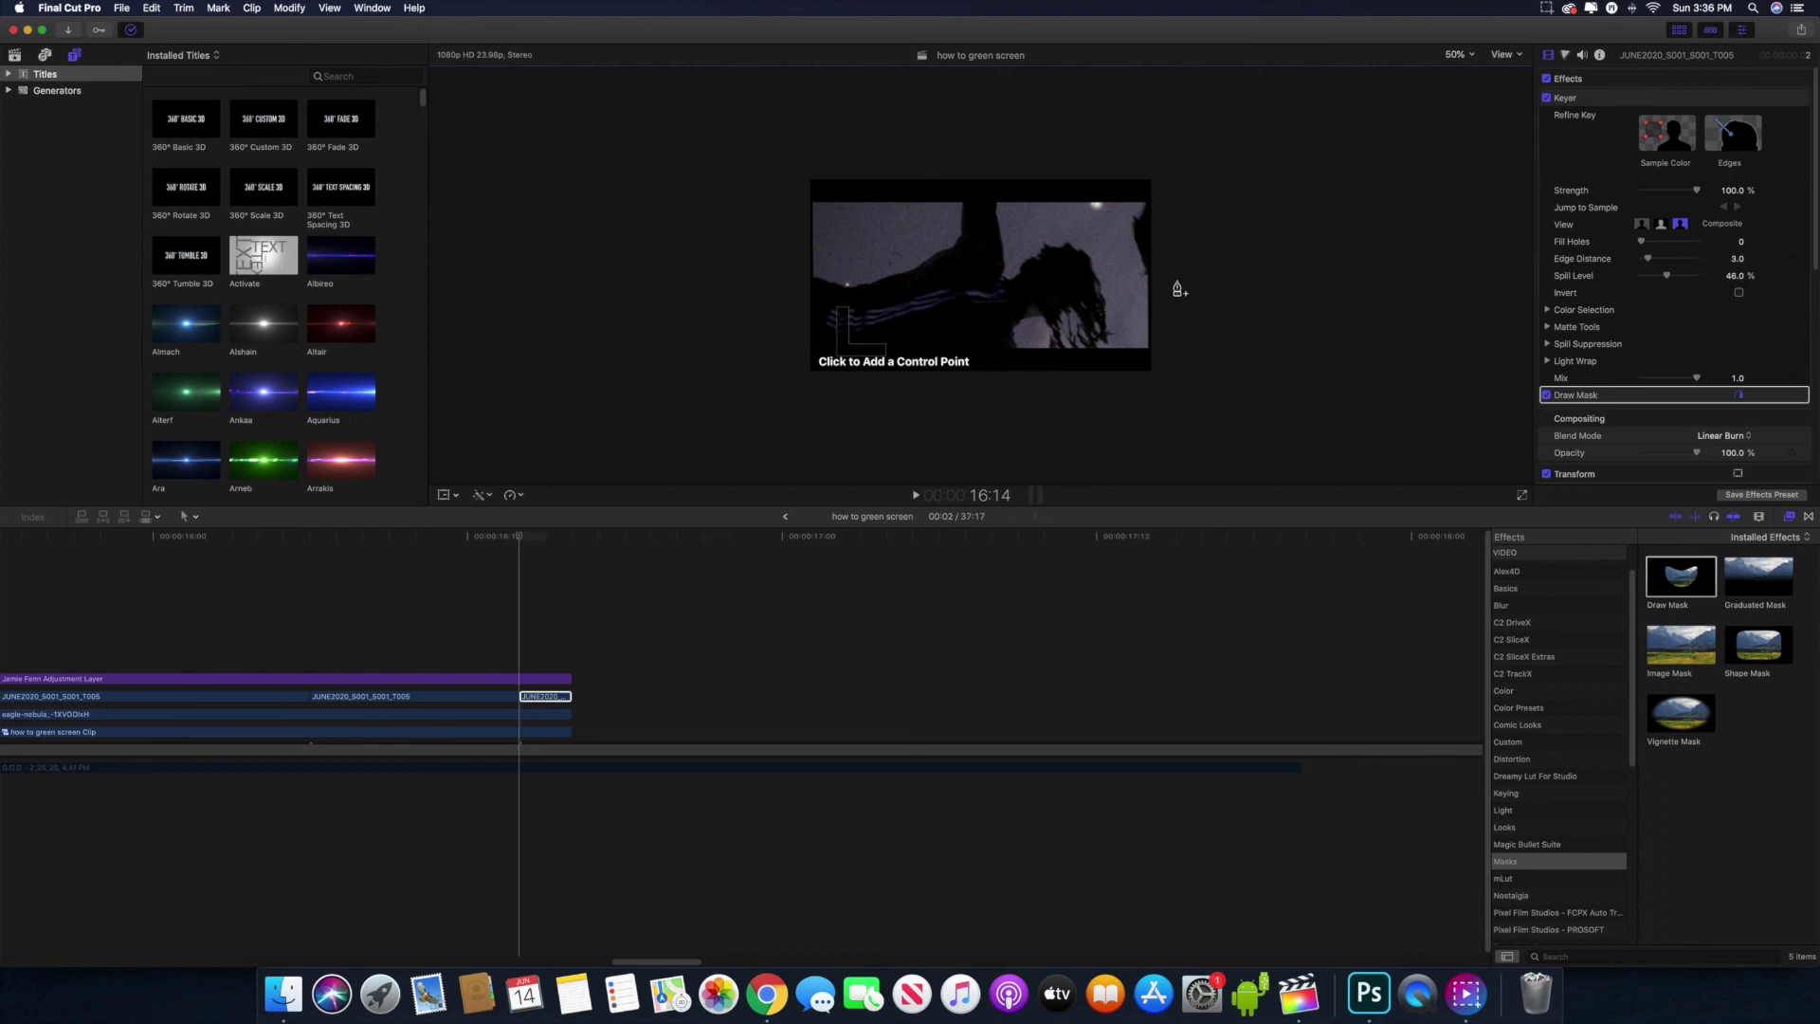
pyautogui.click(1206, 276)
pyautogui.click(1155, 284)
pyautogui.click(1142, 277)
pyautogui.click(1139, 268)
pyautogui.click(1134, 256)
pyautogui.click(1130, 242)
pyautogui.click(1127, 225)
pyautogui.click(1129, 208)
pyautogui.click(1134, 192)
pyautogui.click(1153, 168)
pyautogui.click(1185, 167)
pyautogui.click(1217, 210)
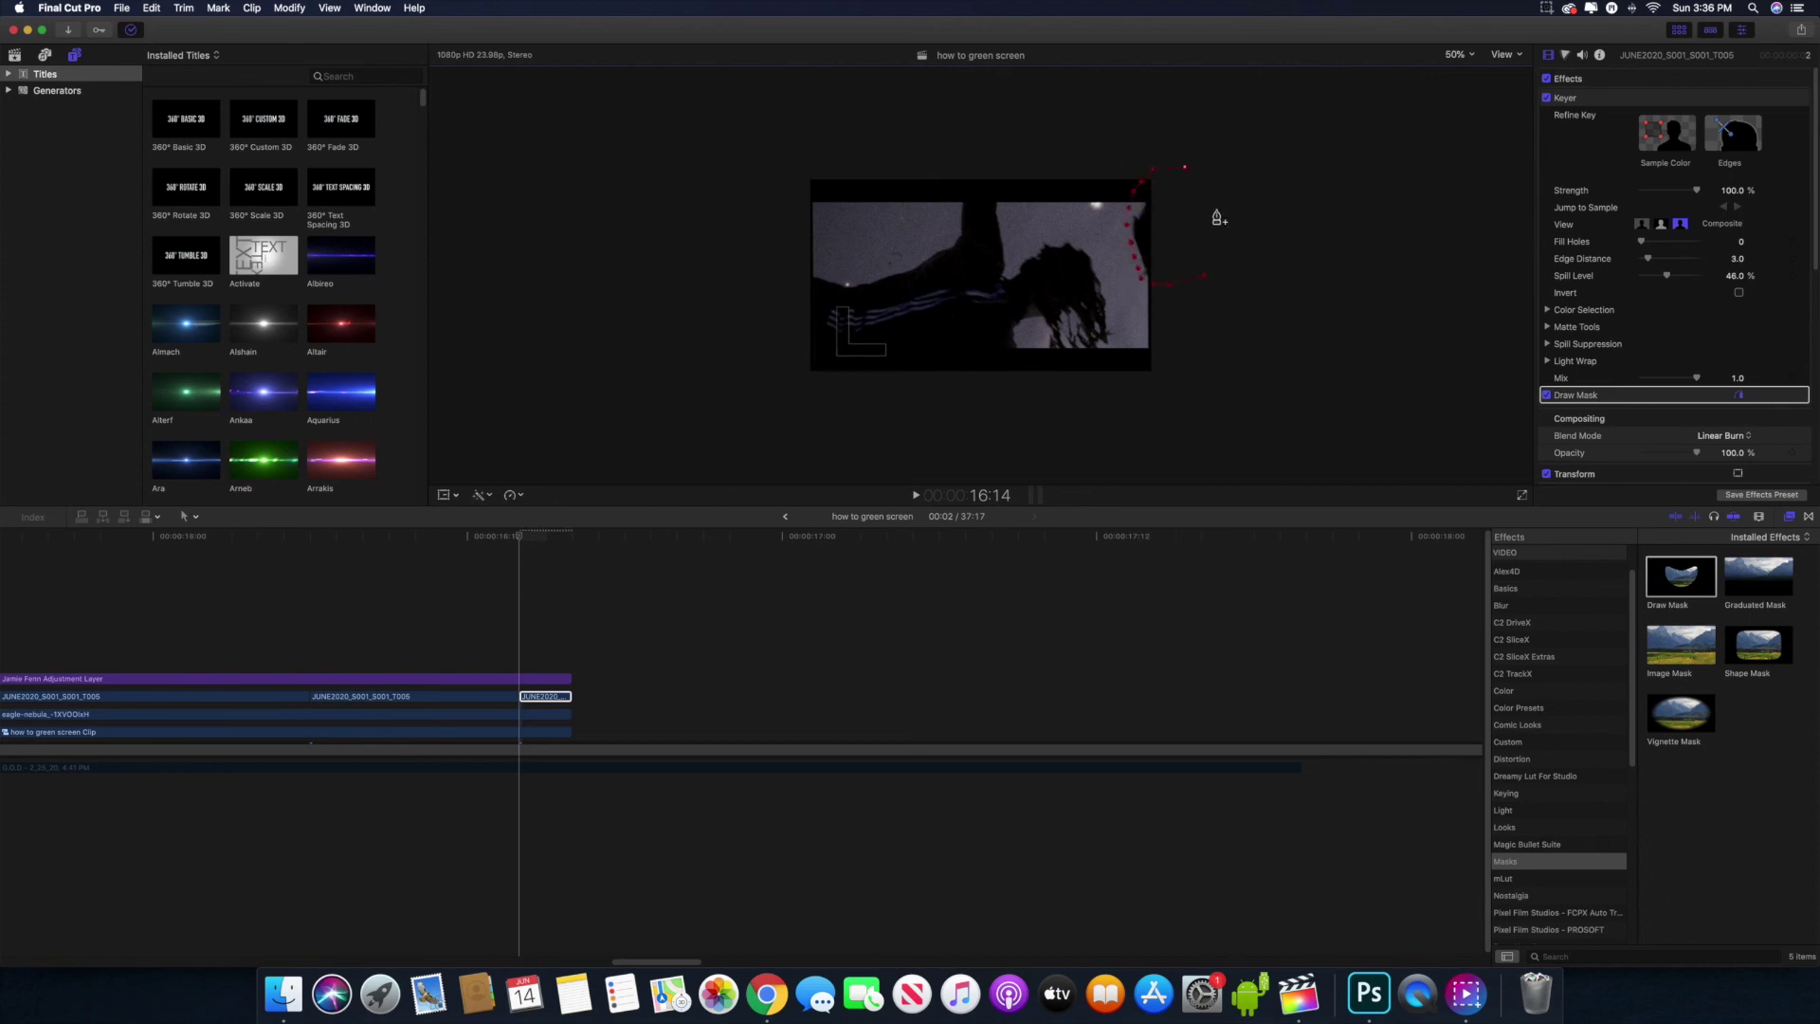
pyautogui.click(1214, 260)
pyautogui.click(1205, 277)
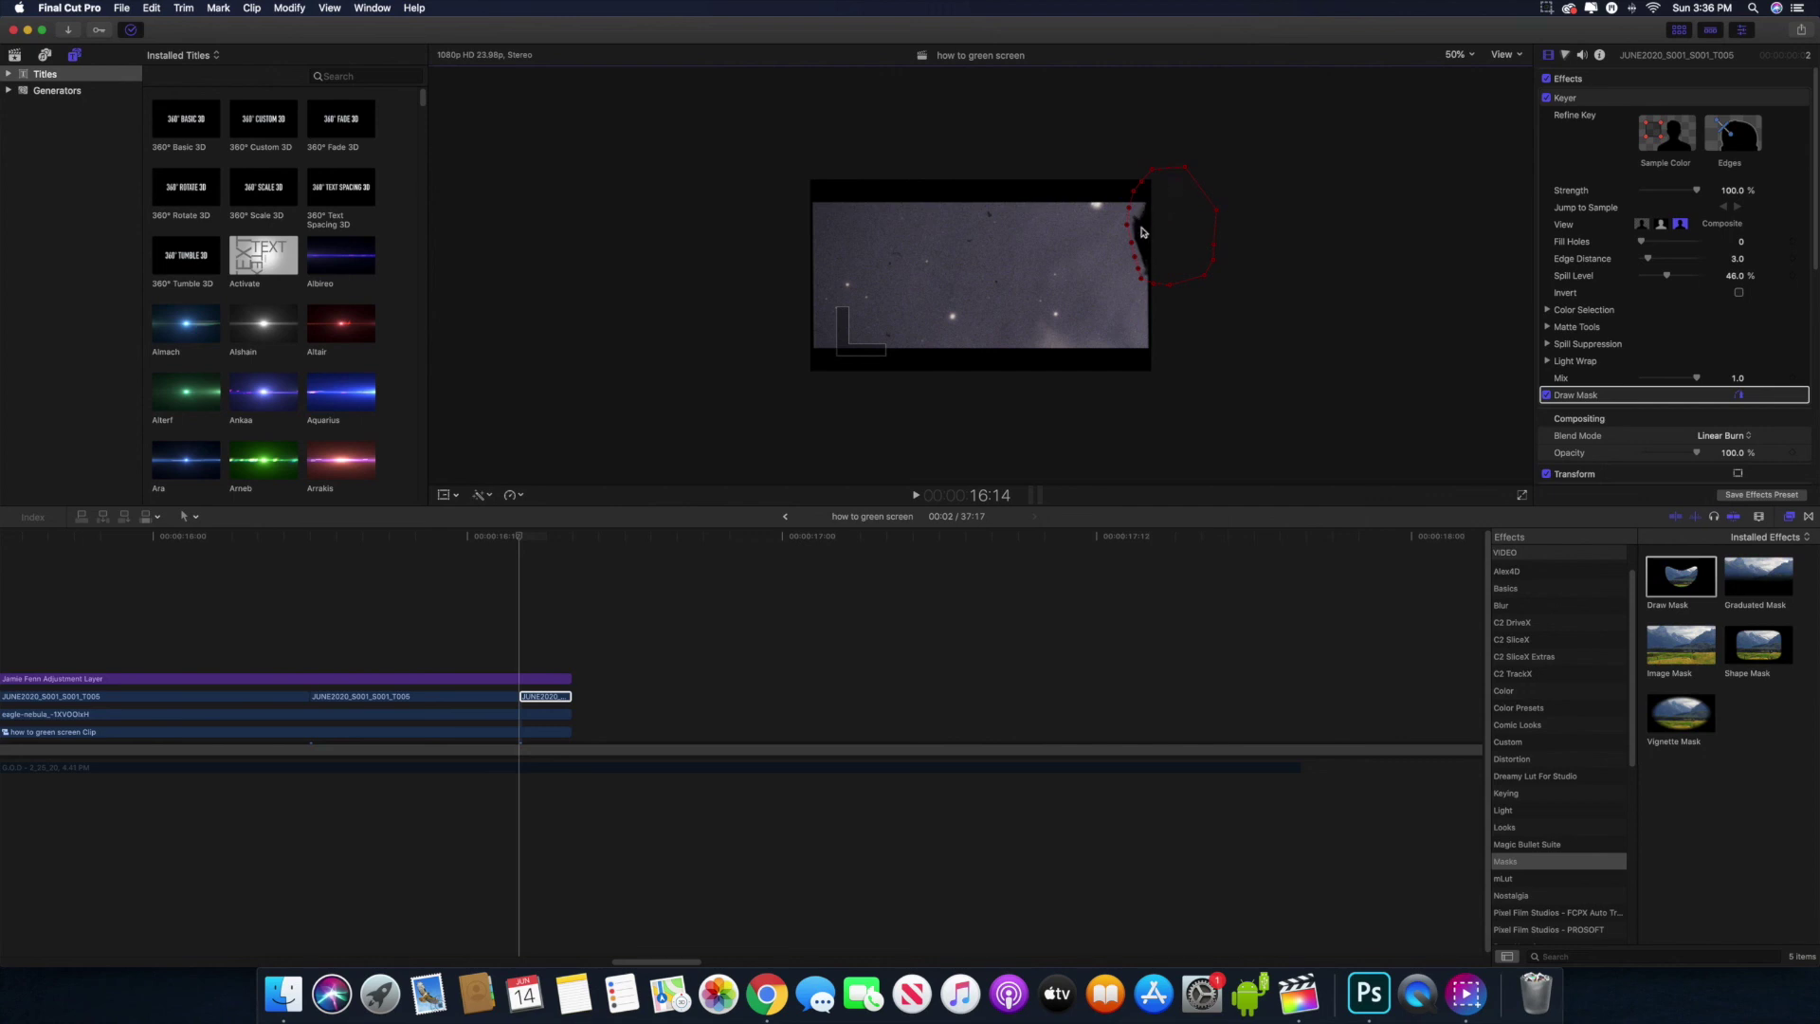
pyautogui.click(1741, 330)
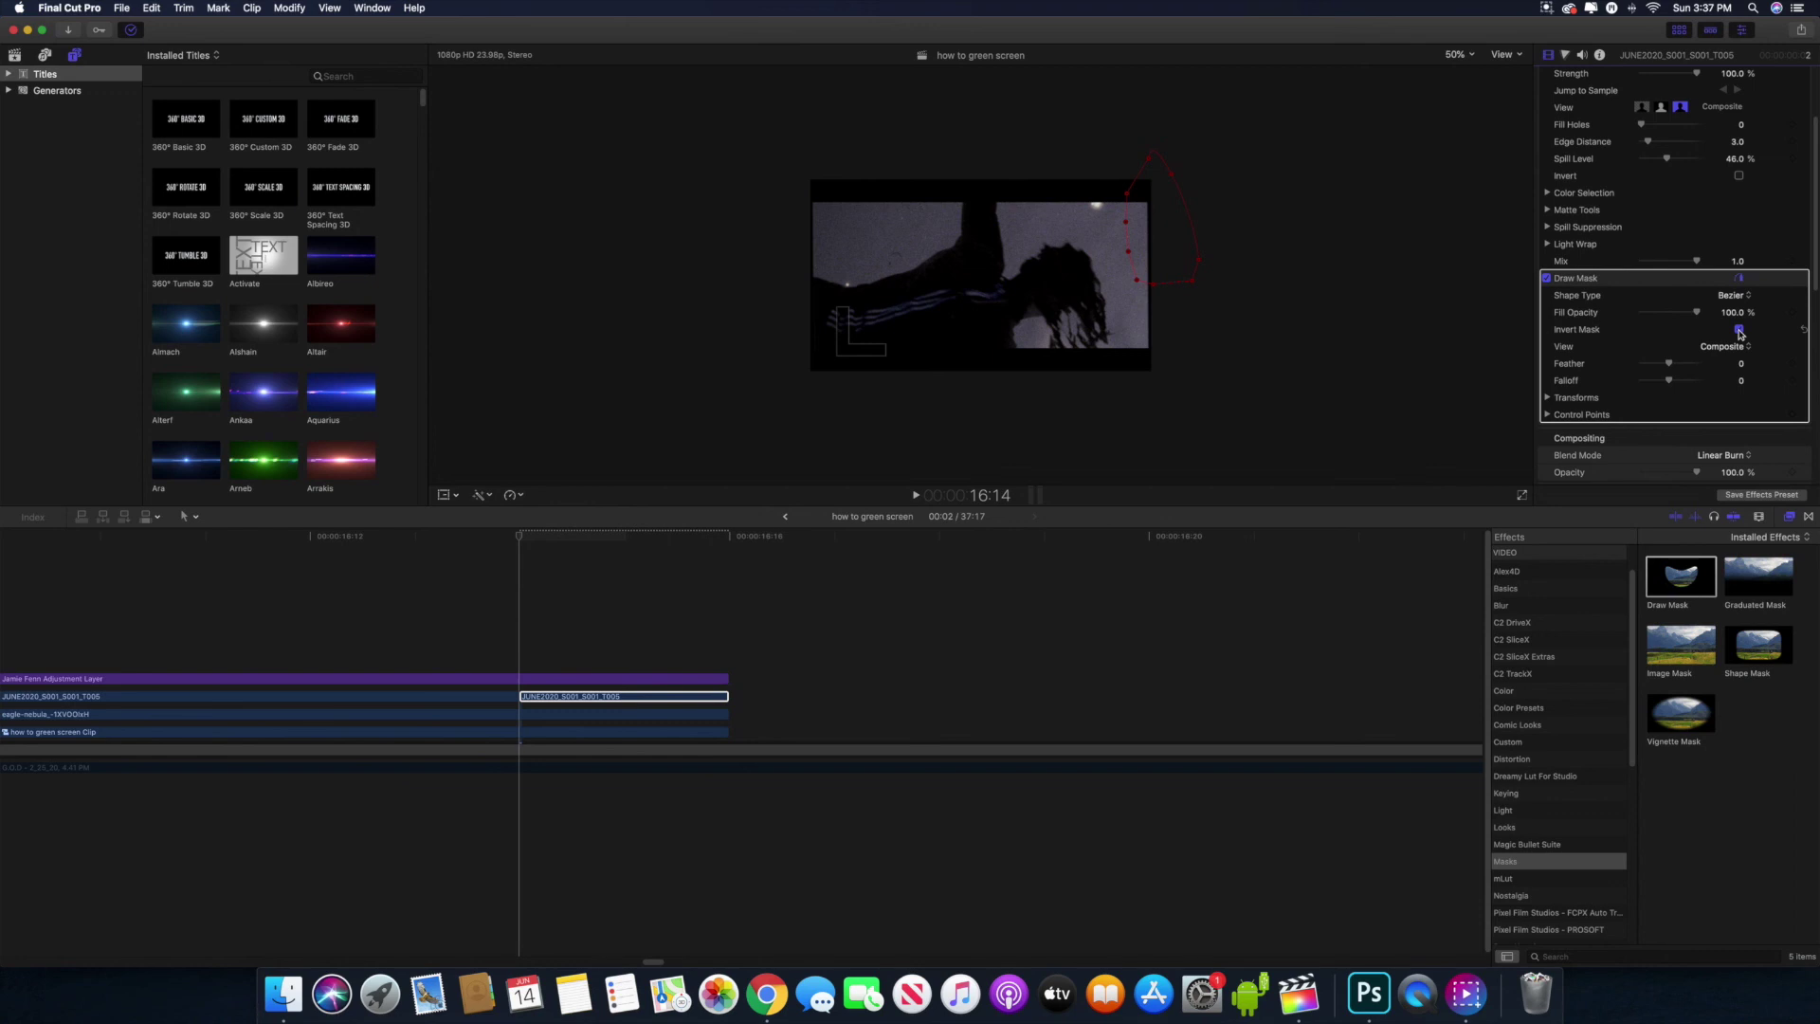
# - Step frame by frame through the masked end piece to check the mask's coverage of the stray shape
pyautogui.click(569, 549)
pyautogui.moveTo(571, 555); pyautogui.dragTo(642, 556)
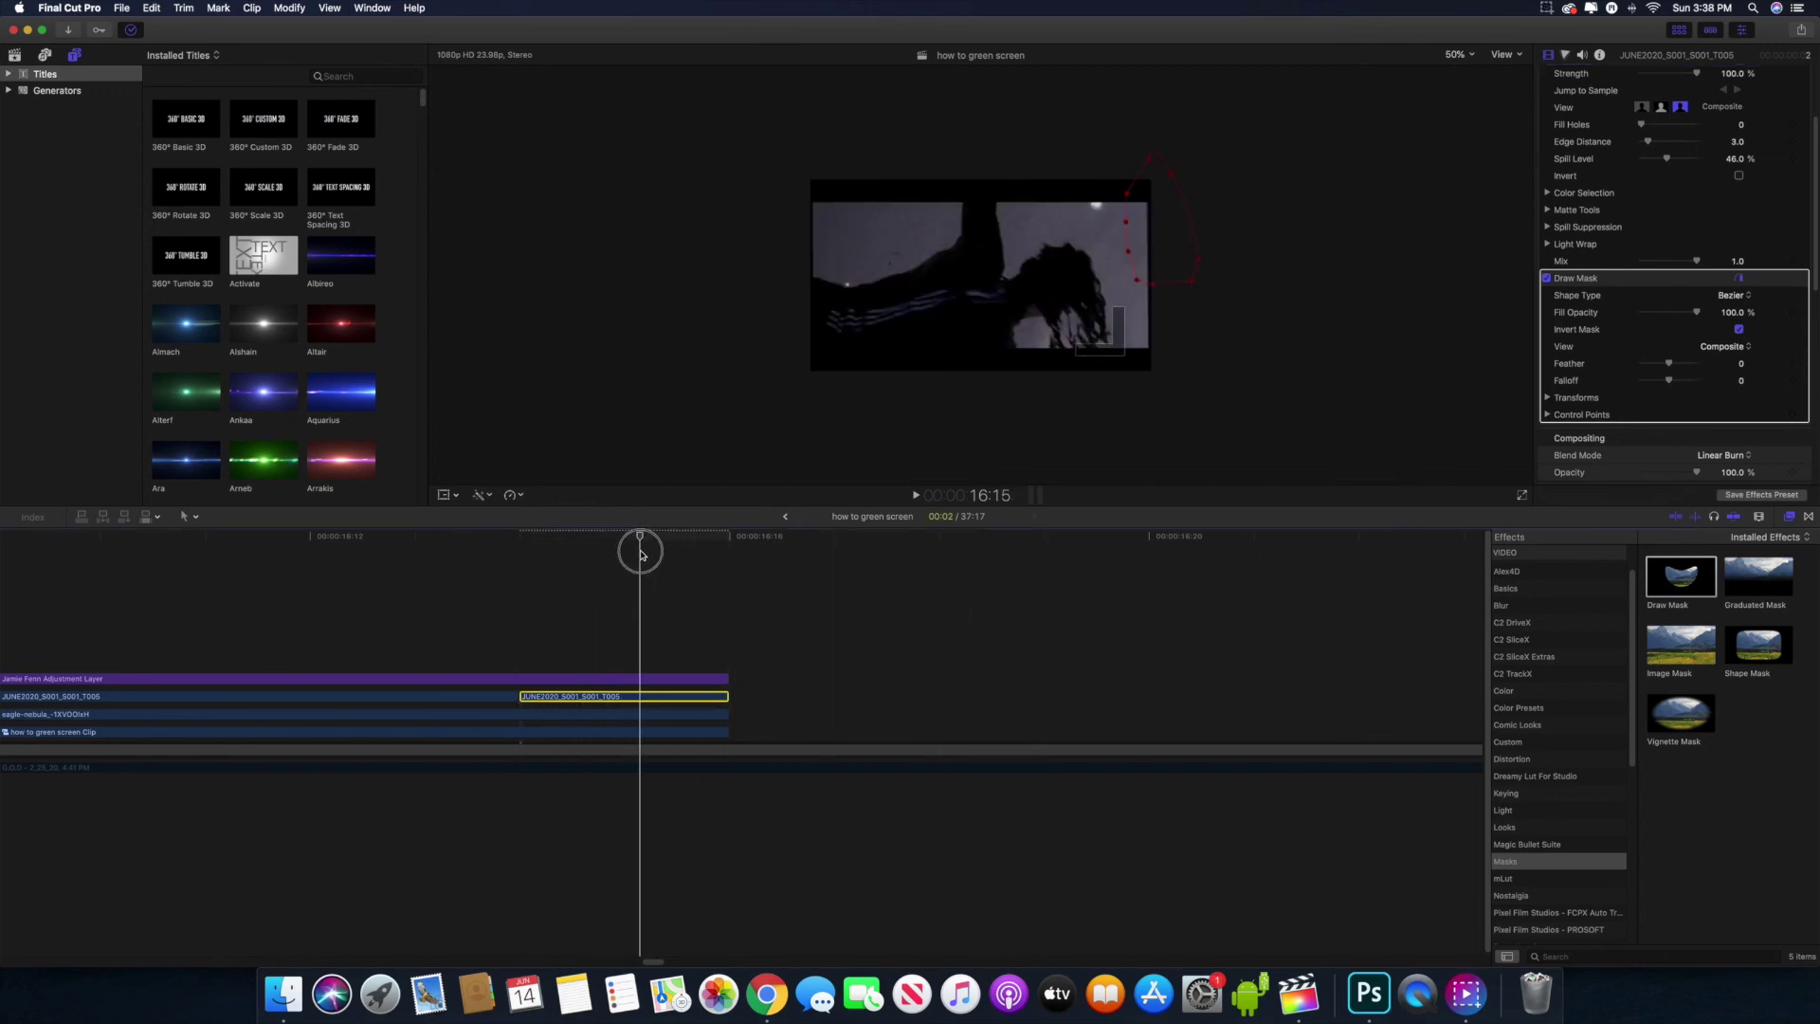
pyautogui.press('Down')
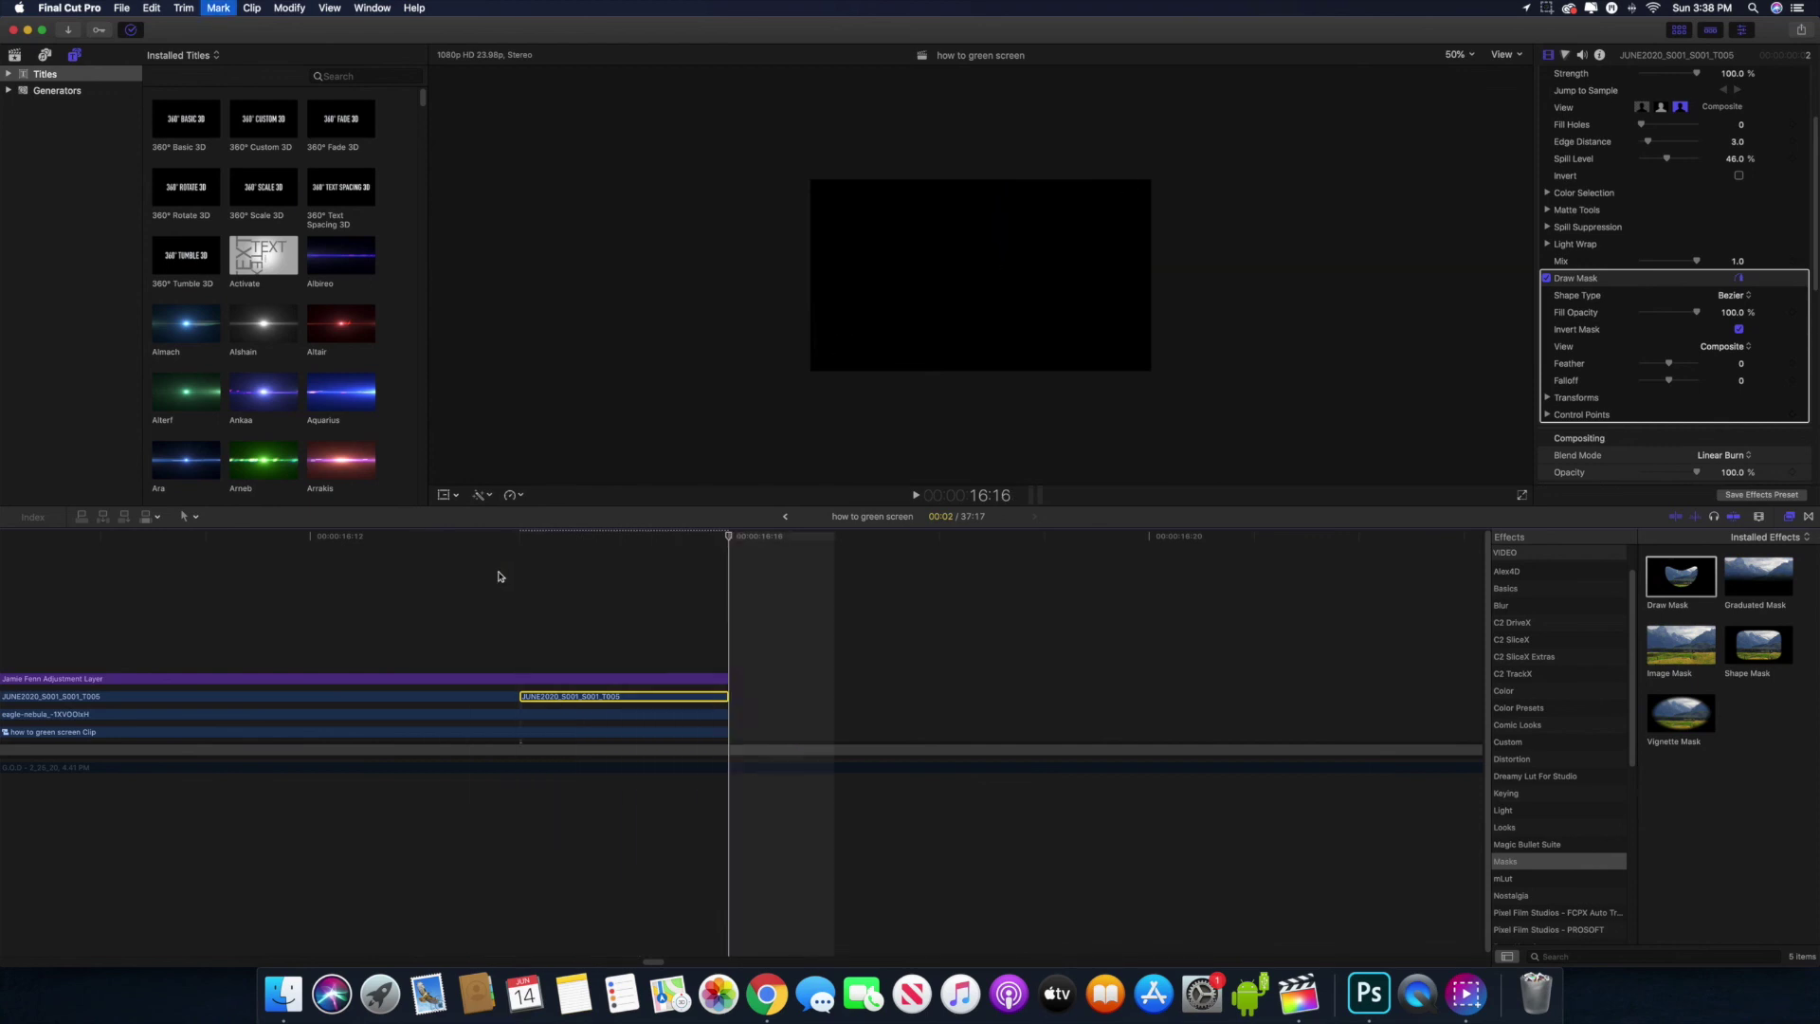
pyautogui.press('Left')
pyautogui.press('Left')
pyautogui.press('Left')
pyautogui.press('Left')
pyautogui.press('Left')
pyautogui.press('Left')
pyautogui.press('Right')
pyautogui.press('Right')
pyautogui.press('Right')
pyautogui.press('Right')
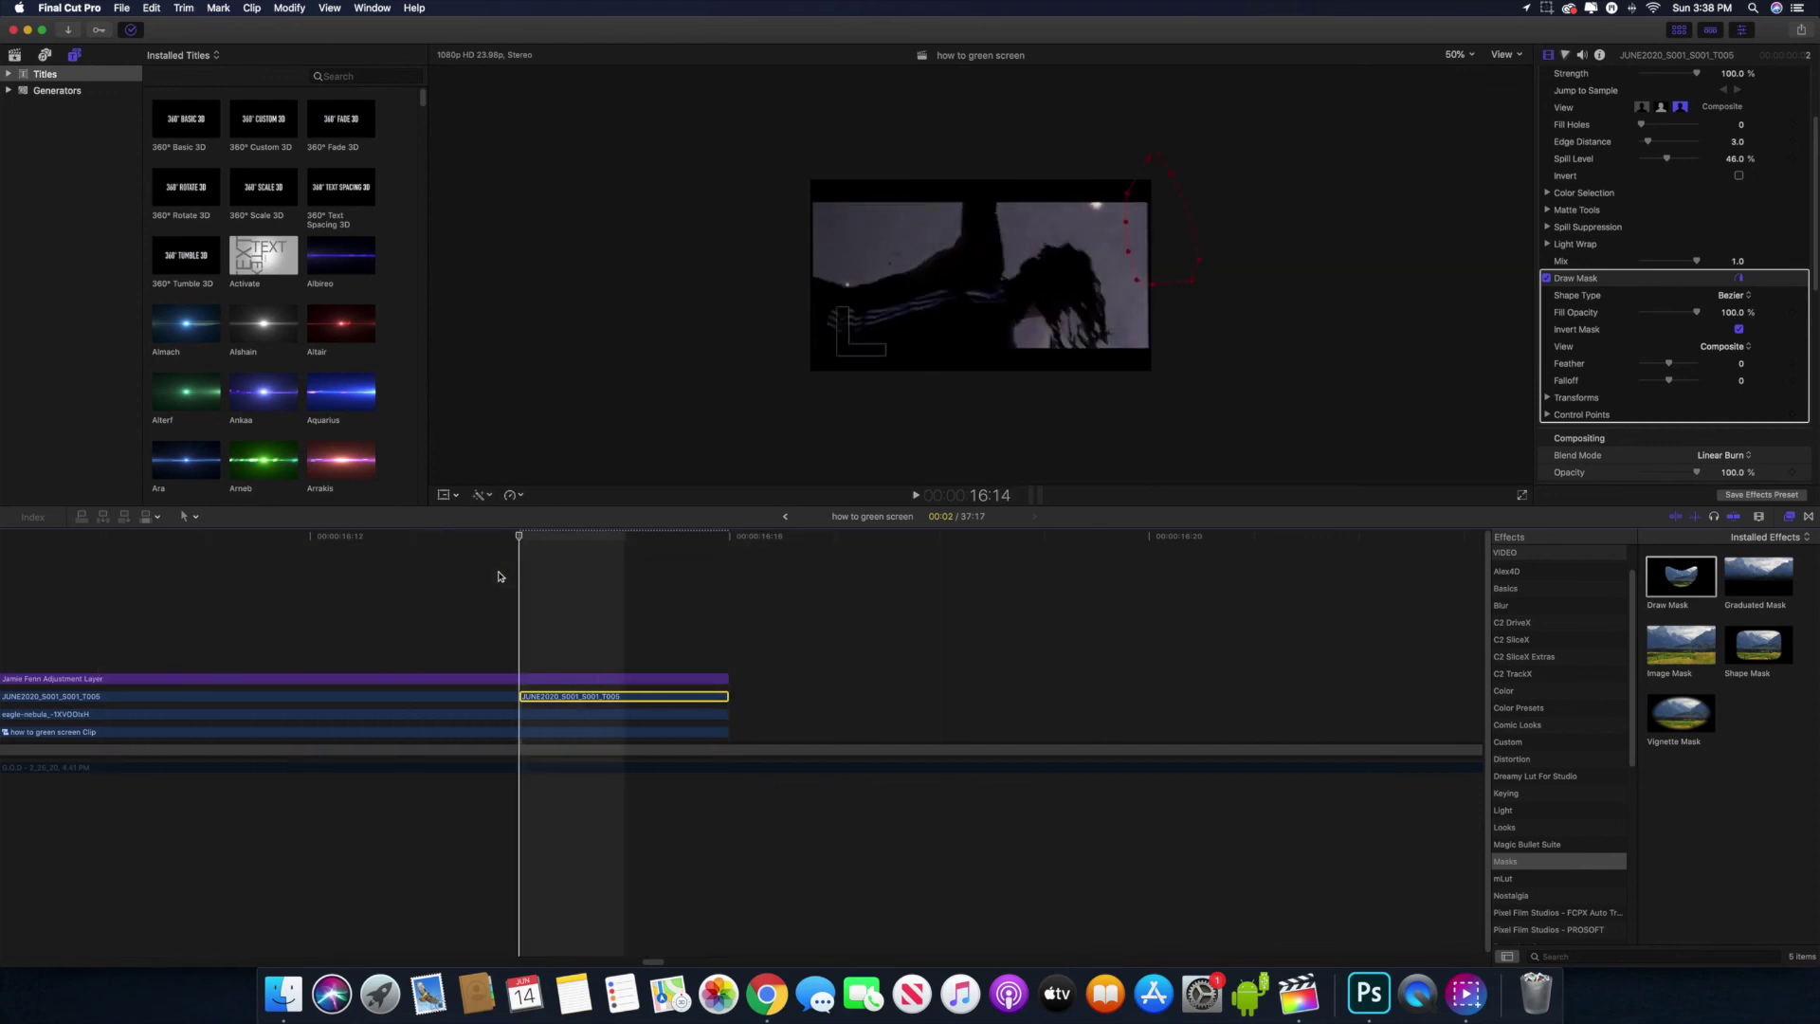